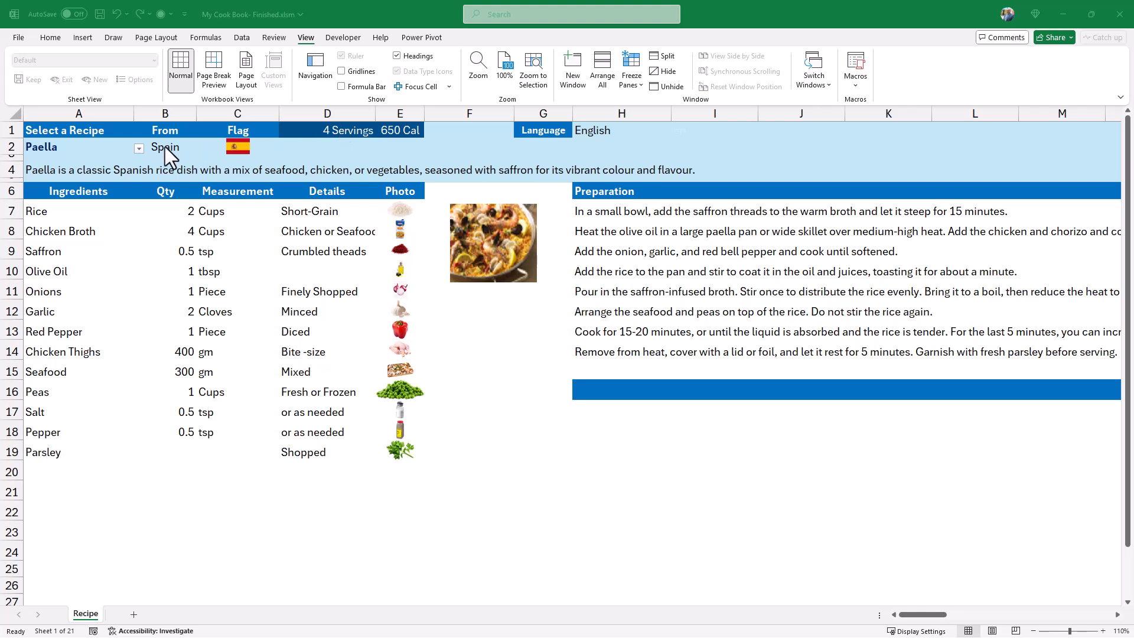
Choose Moussaka and after it Koshari in the recipe selector in cell A2.
click(139, 148)
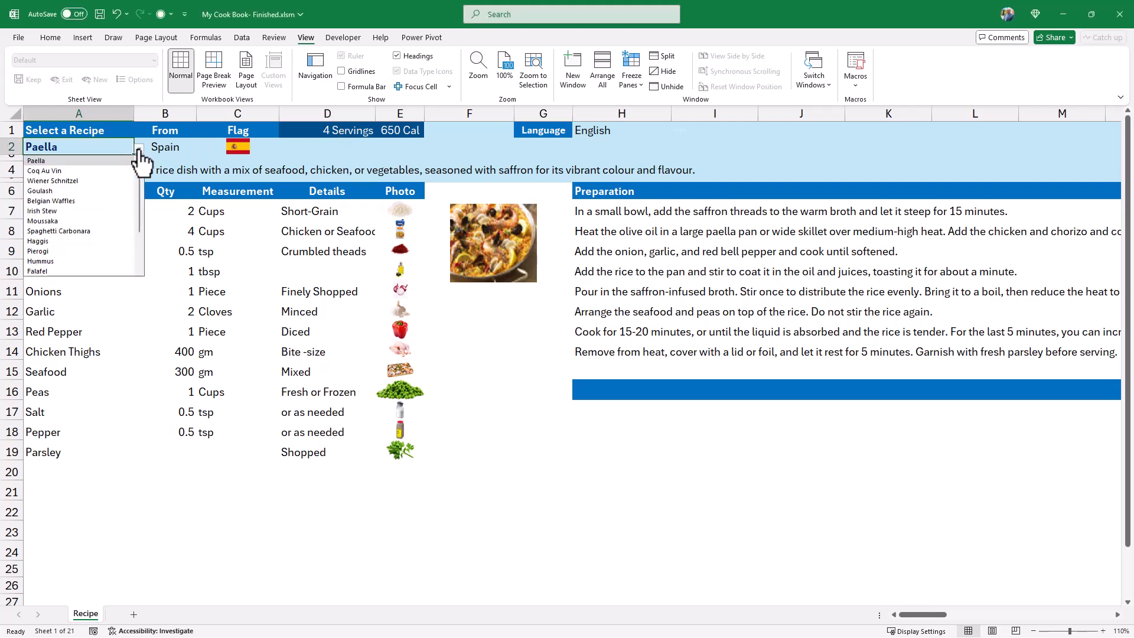
click(55, 220)
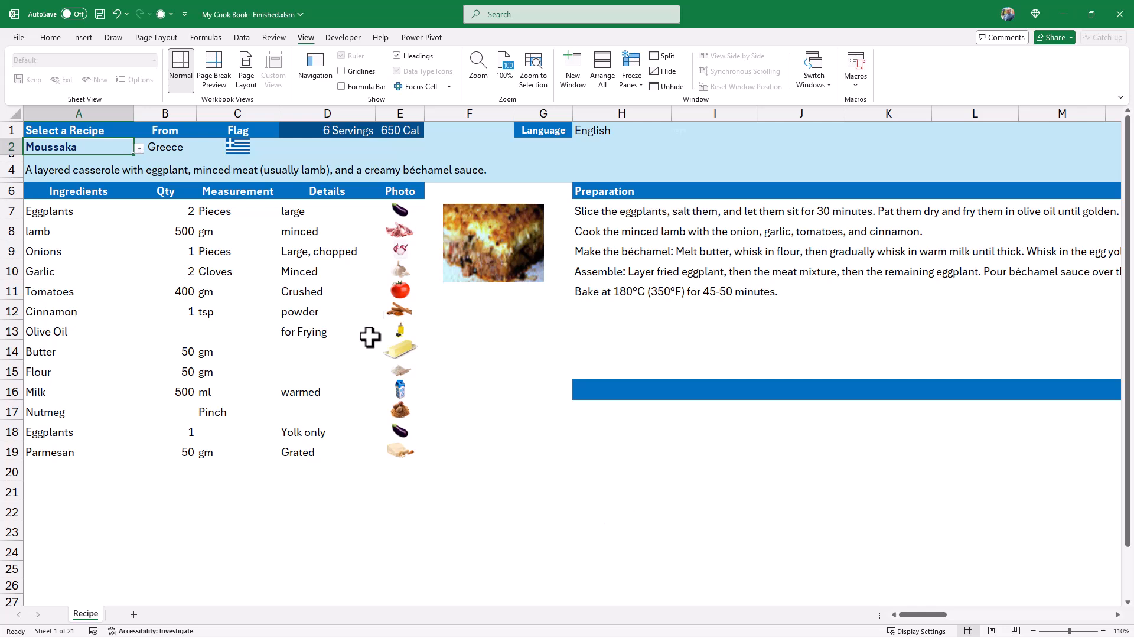
click(139, 149)
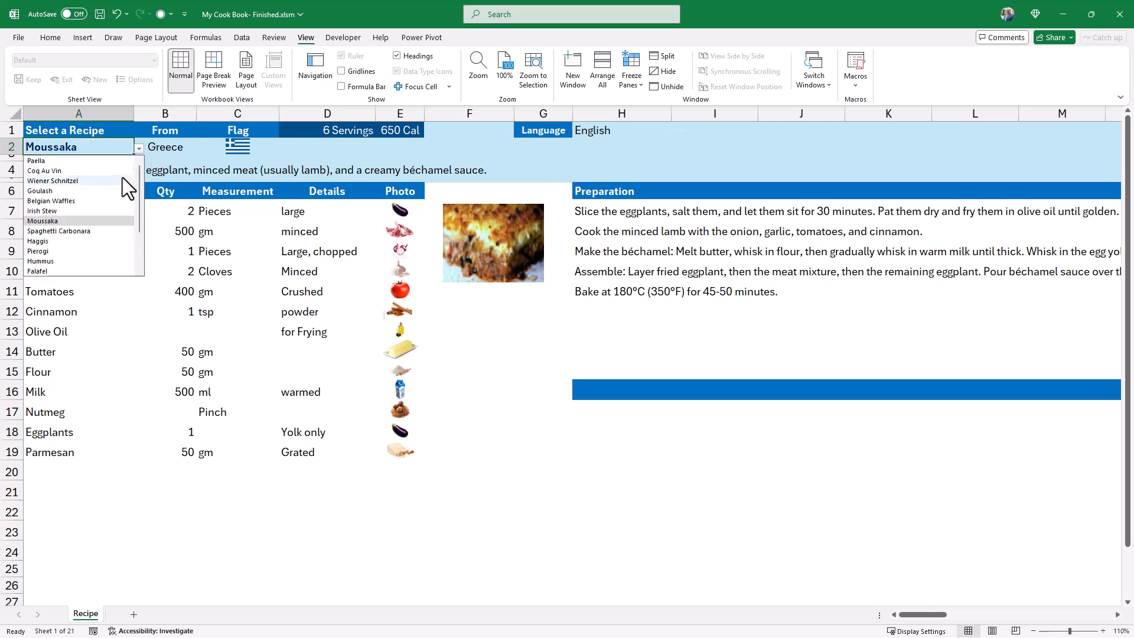
scroll(118, 195, down, 2)
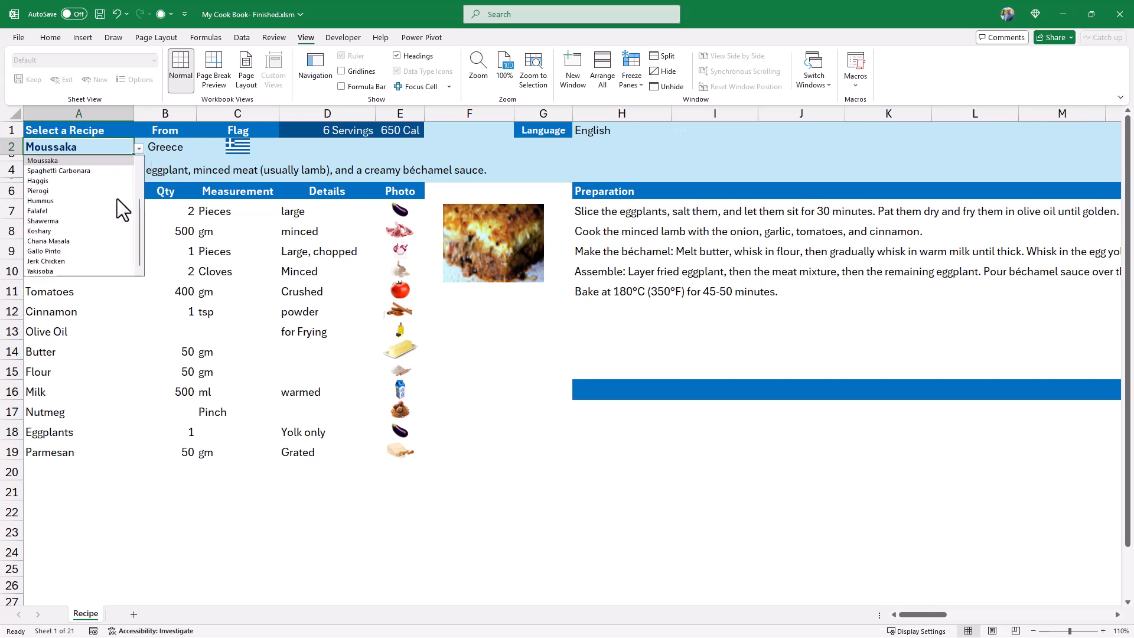
click(42, 231)
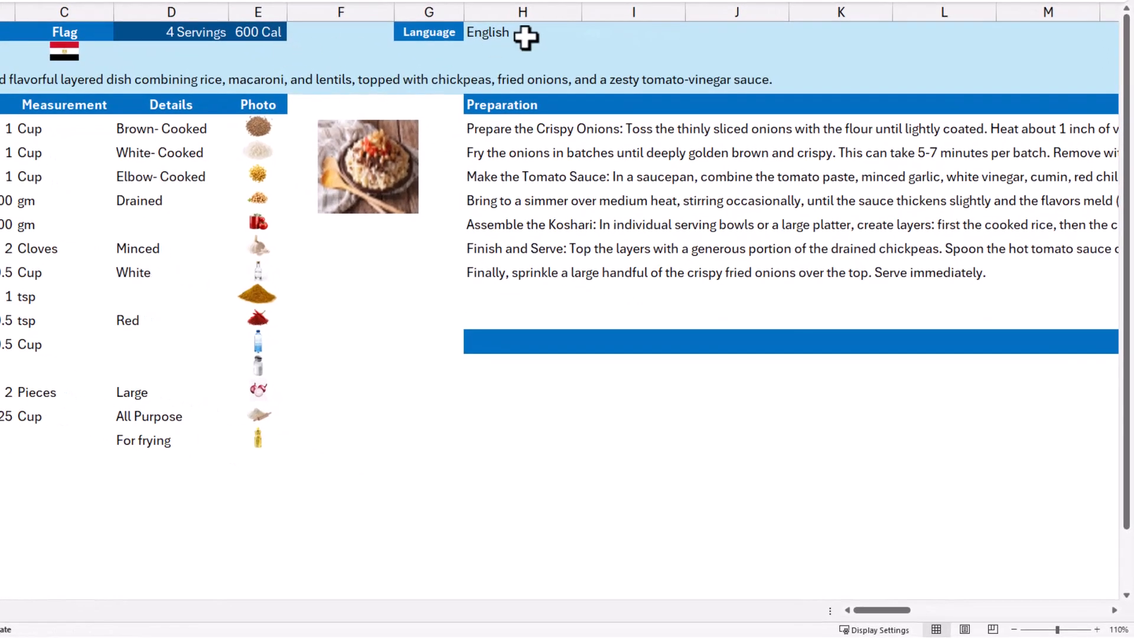
Set the preparation language in cell H1 to French and after it to Chinese Simplified.
click(519, 35)
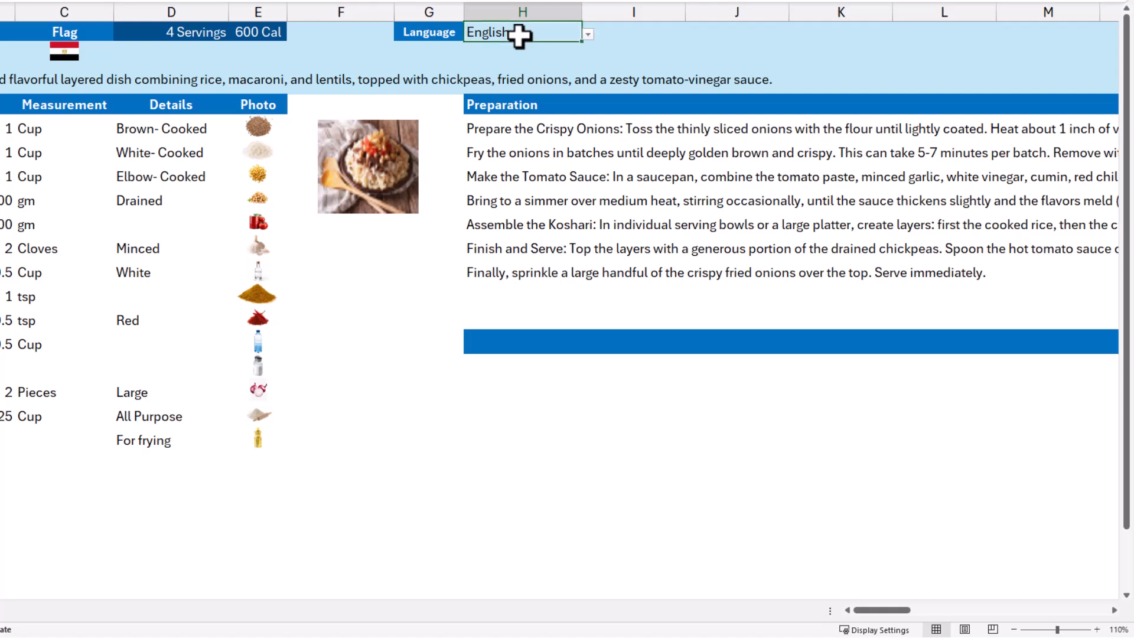
click(588, 36)
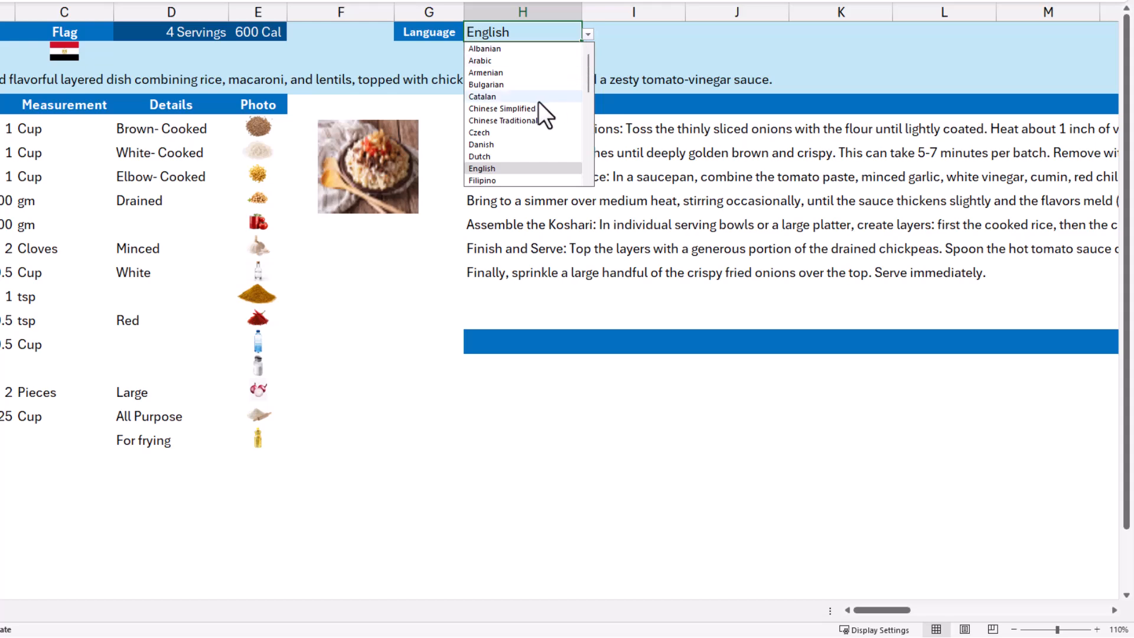
scroll(537, 106, down, 2)
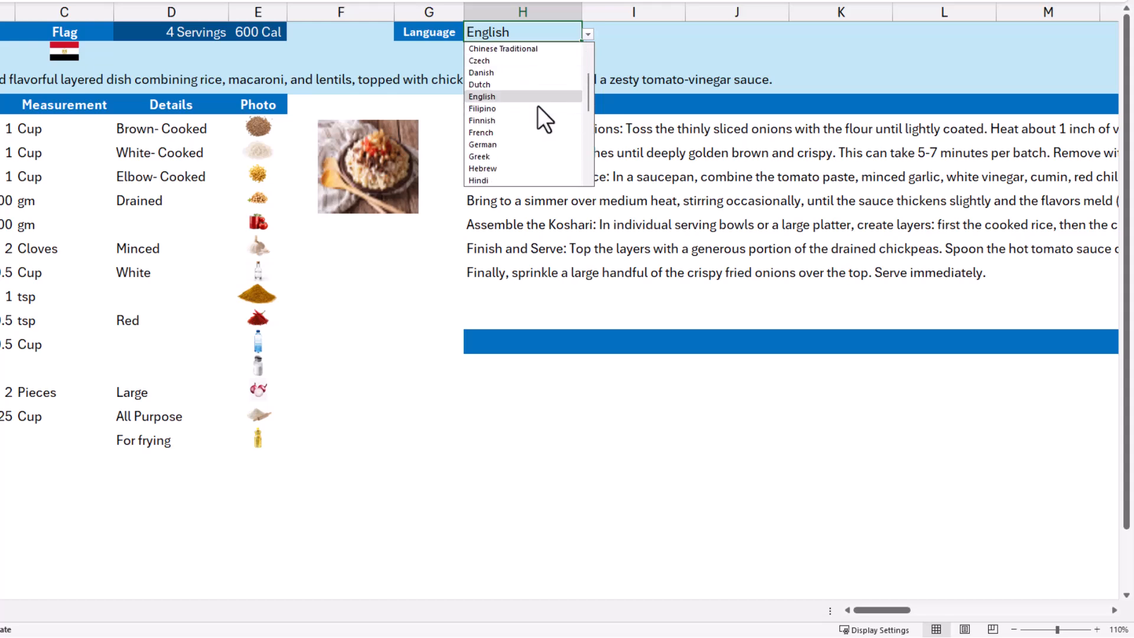
click(476, 133)
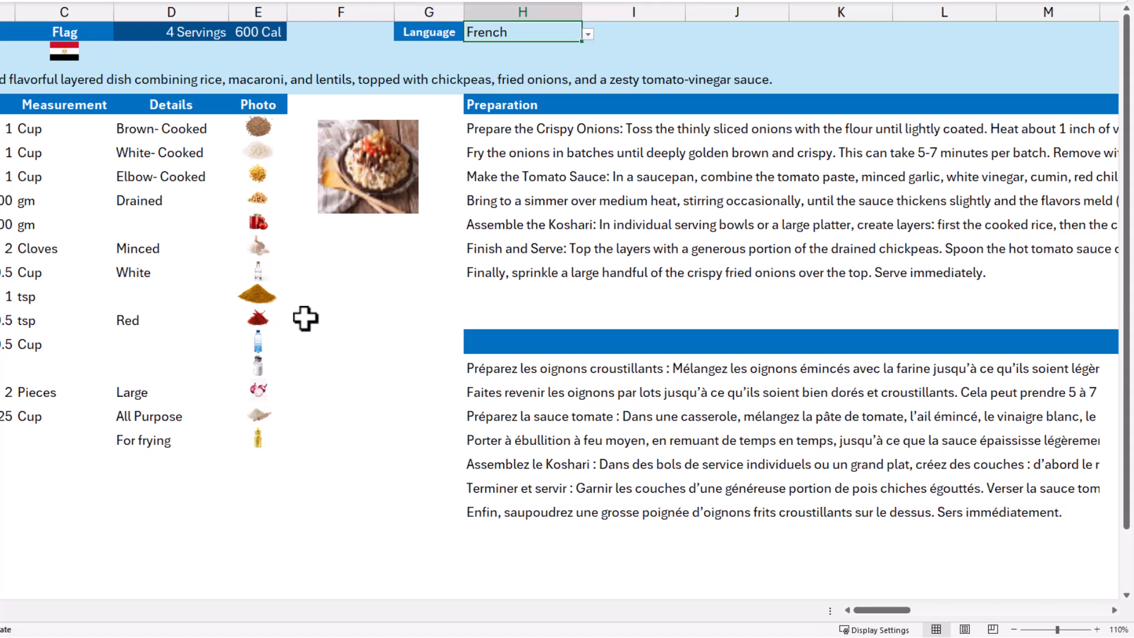
click(588, 34)
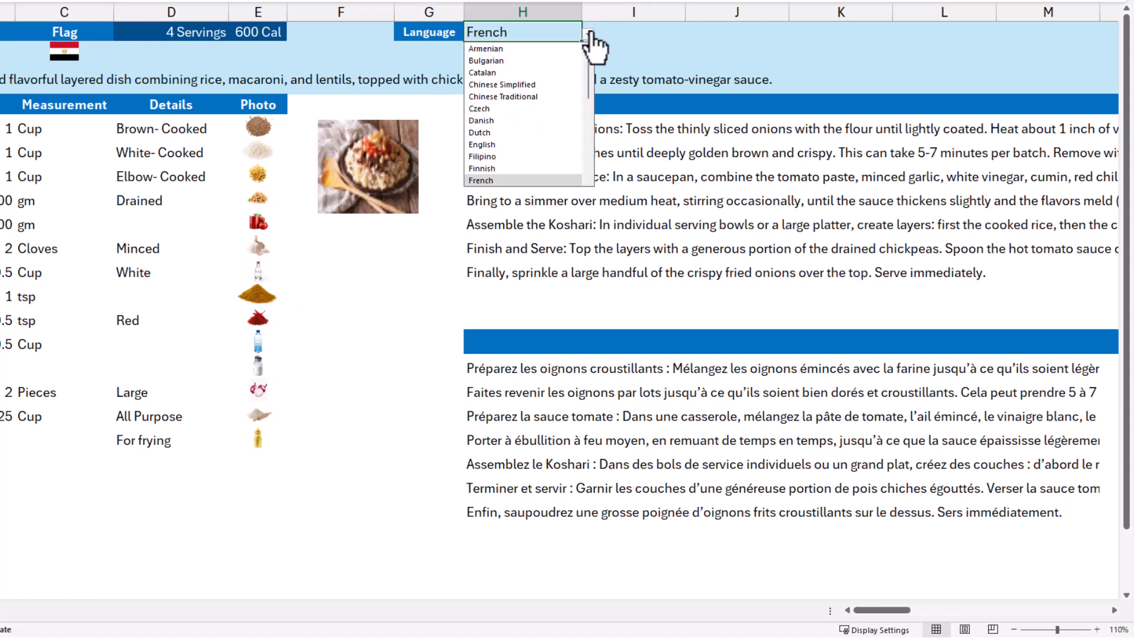
click(520, 84)
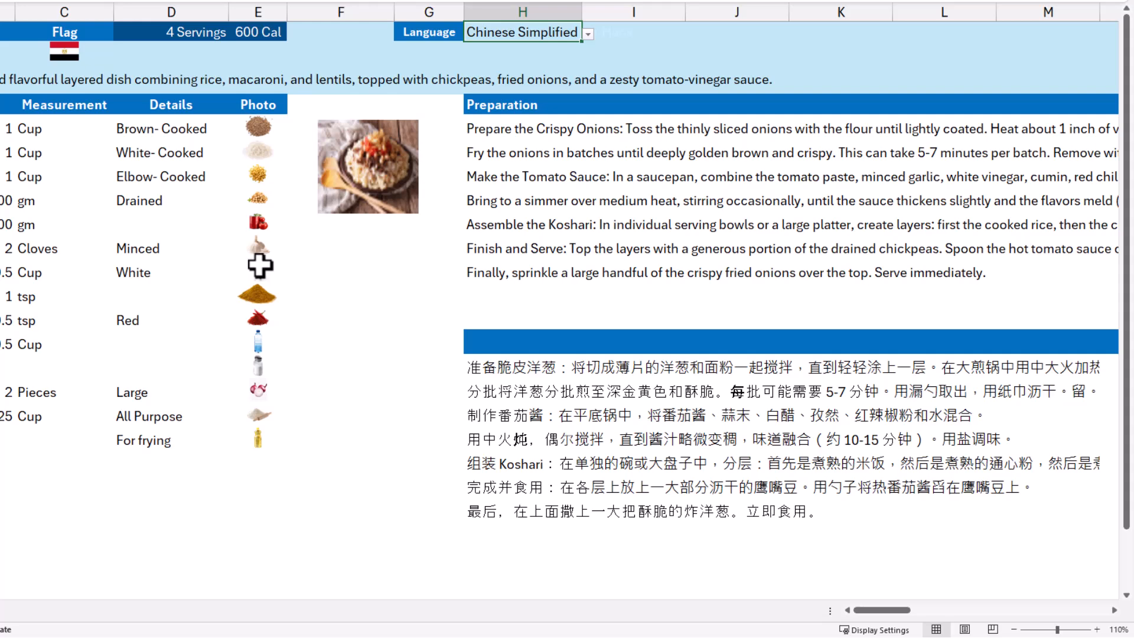
Switch the preparation language in cell H1 to Arabic and return it to English.
scroll(581, 35, right, 3)
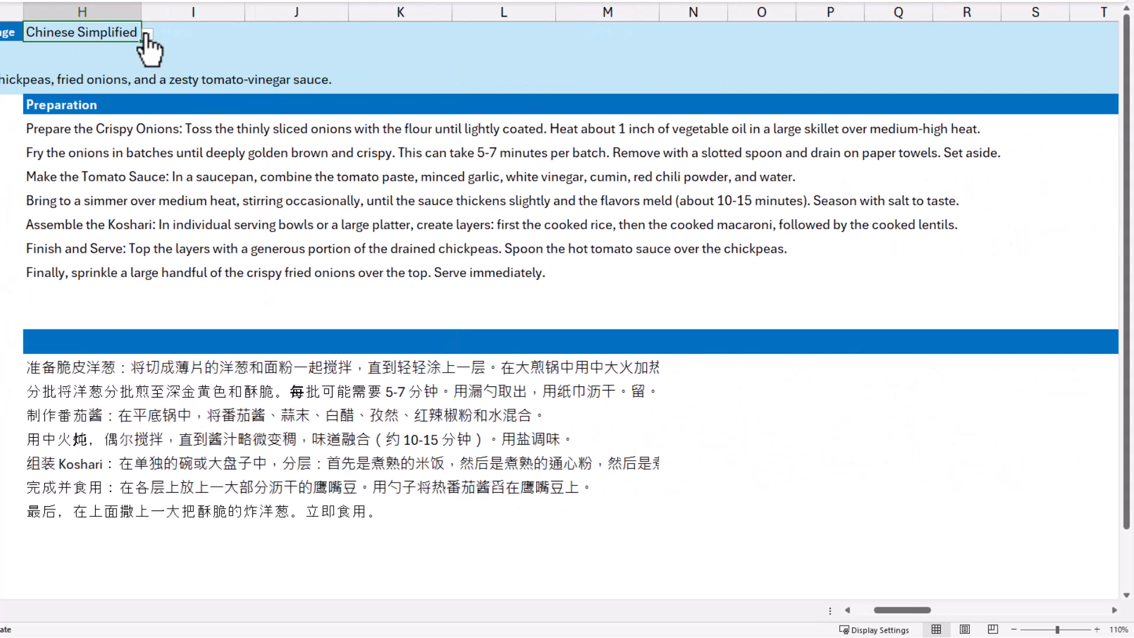
click(147, 34)
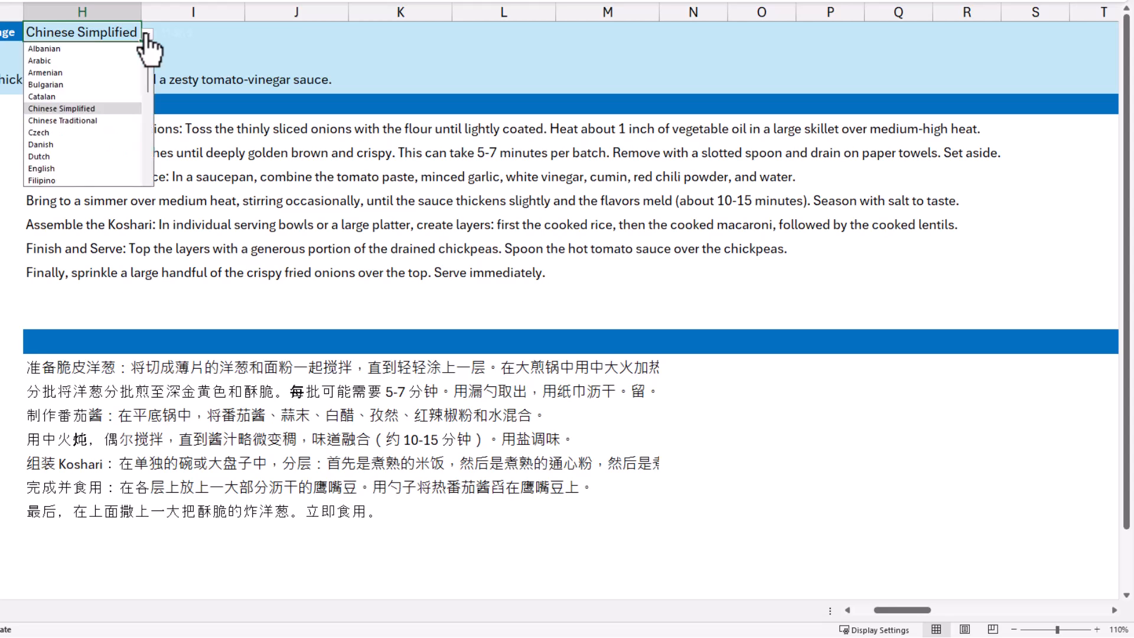
click(37, 61)
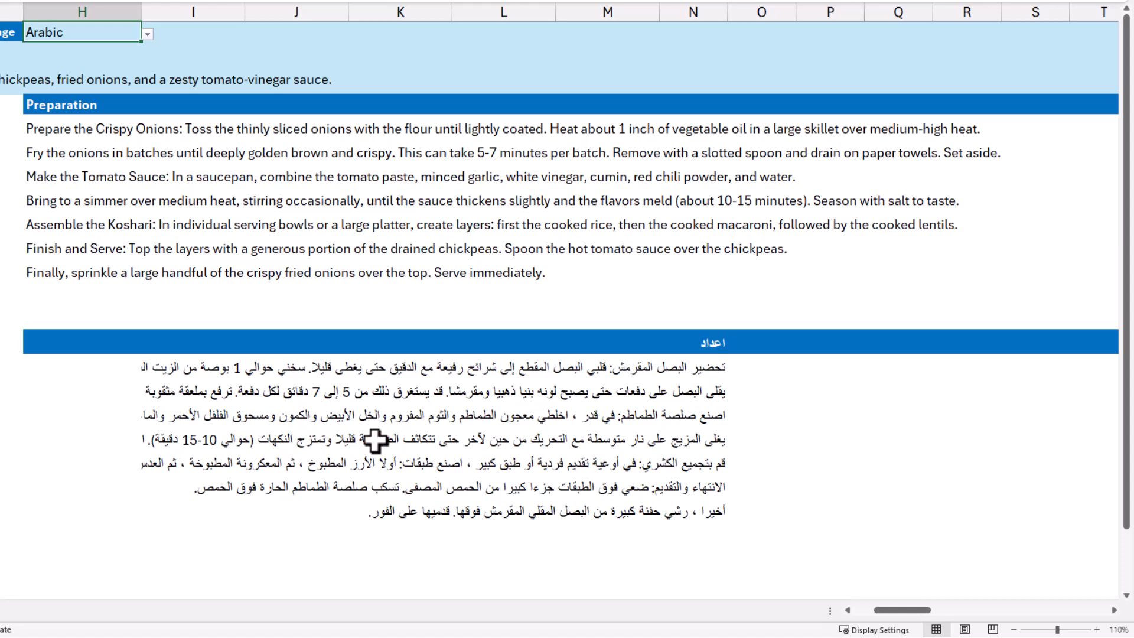
click(147, 35)
click(41, 50)
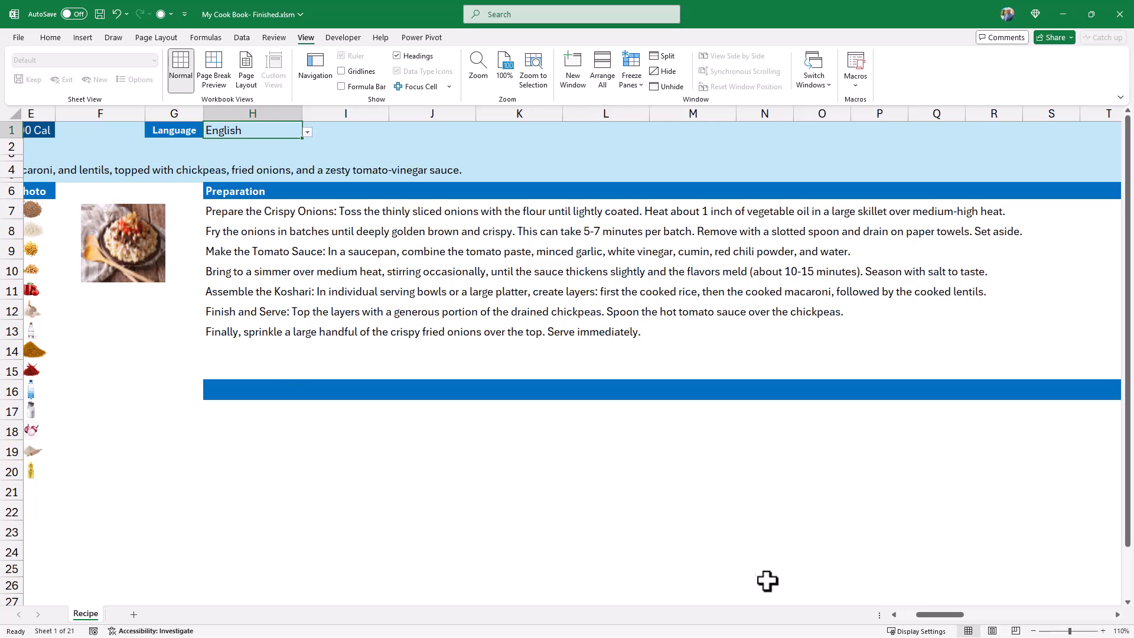
drag(931, 616, 914, 616)
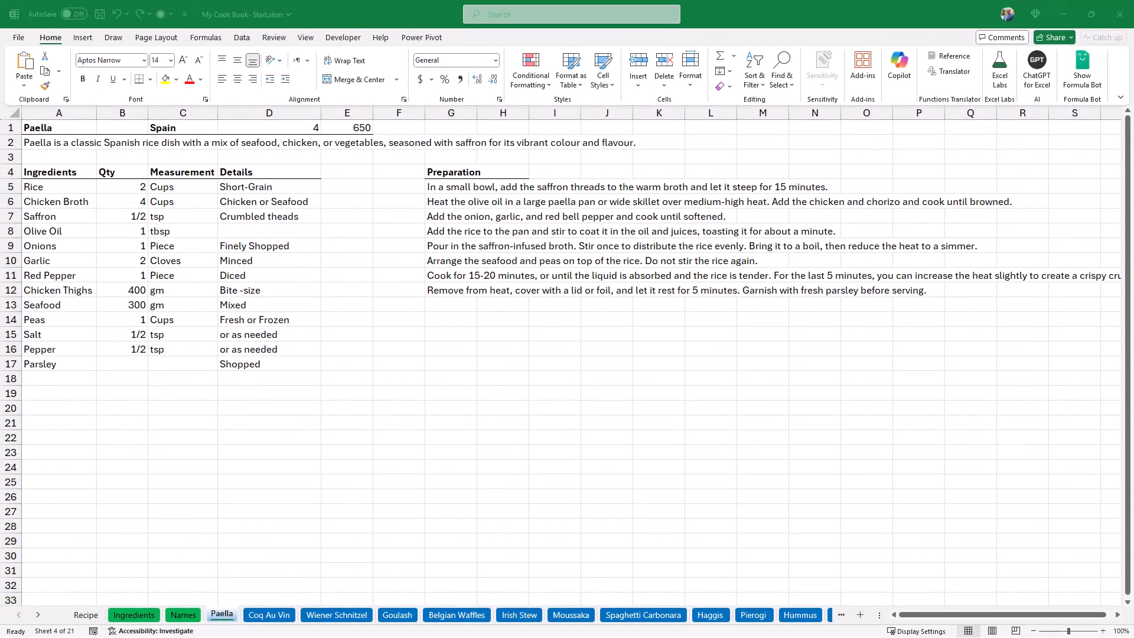
Look at the Moussaka recipe sheet and the country and language tables on the Names sheet.
click(576, 611)
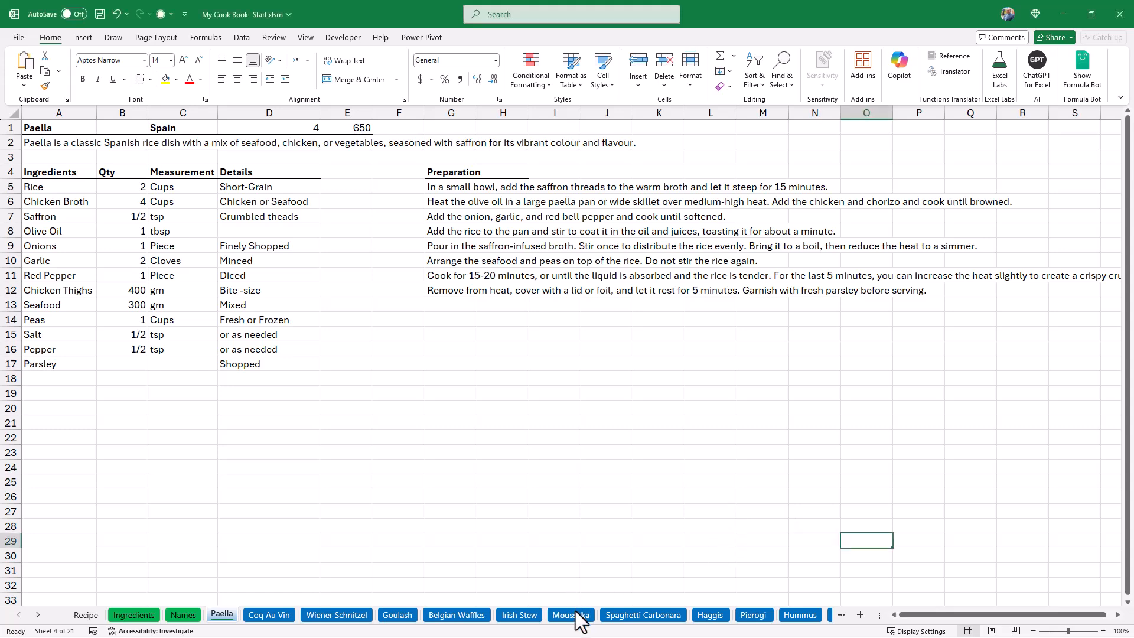
click(577, 614)
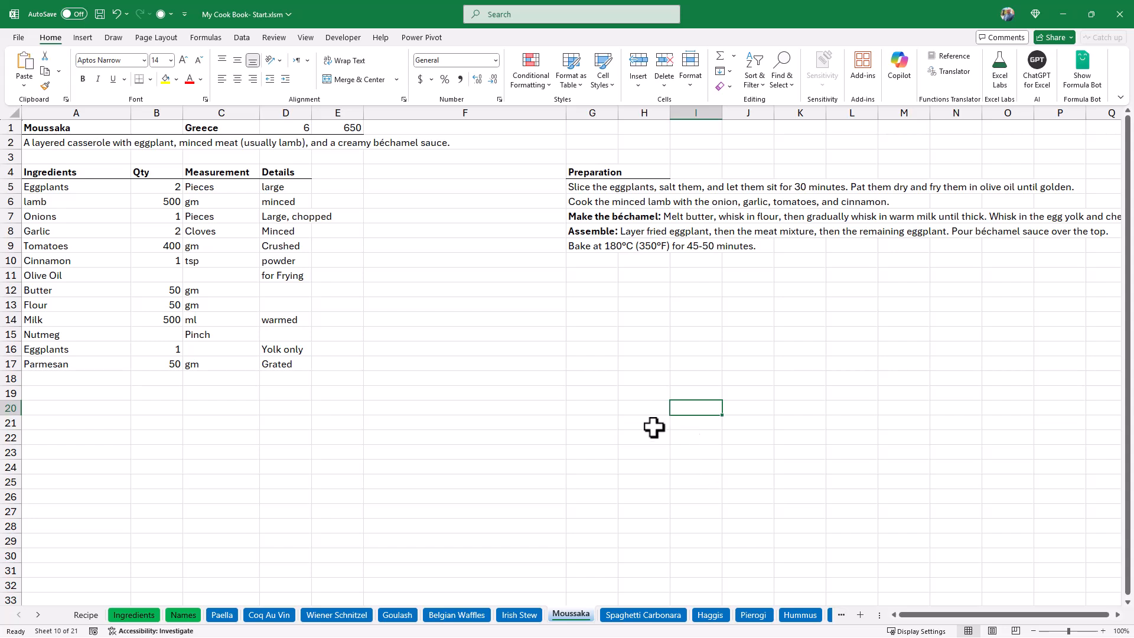
click(192, 612)
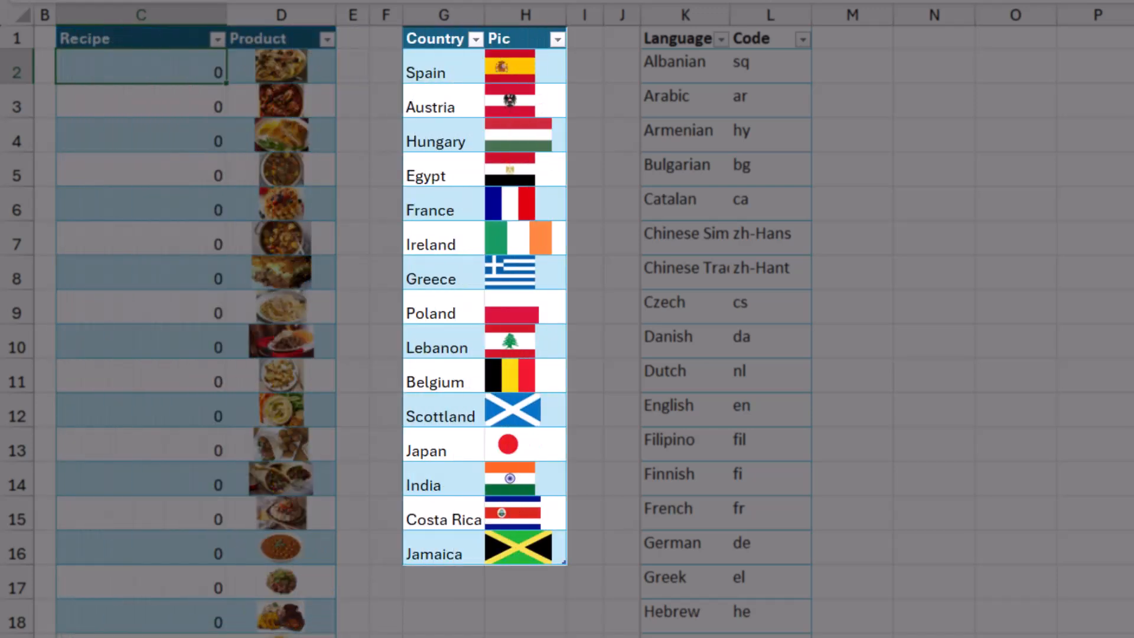
click(467, 74)
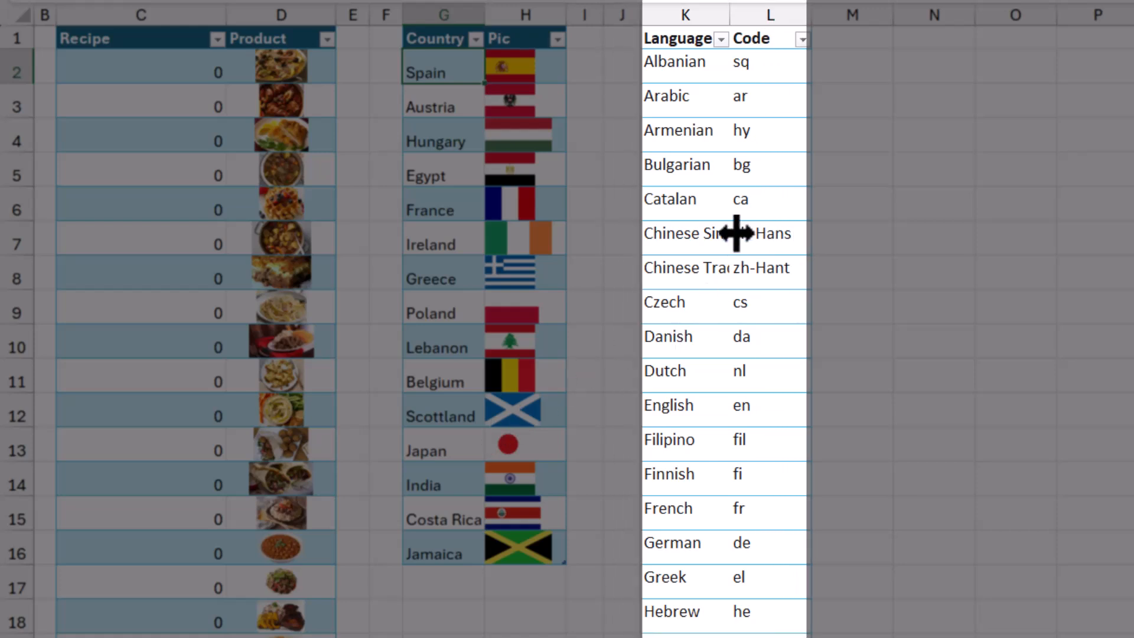
click(689, 61)
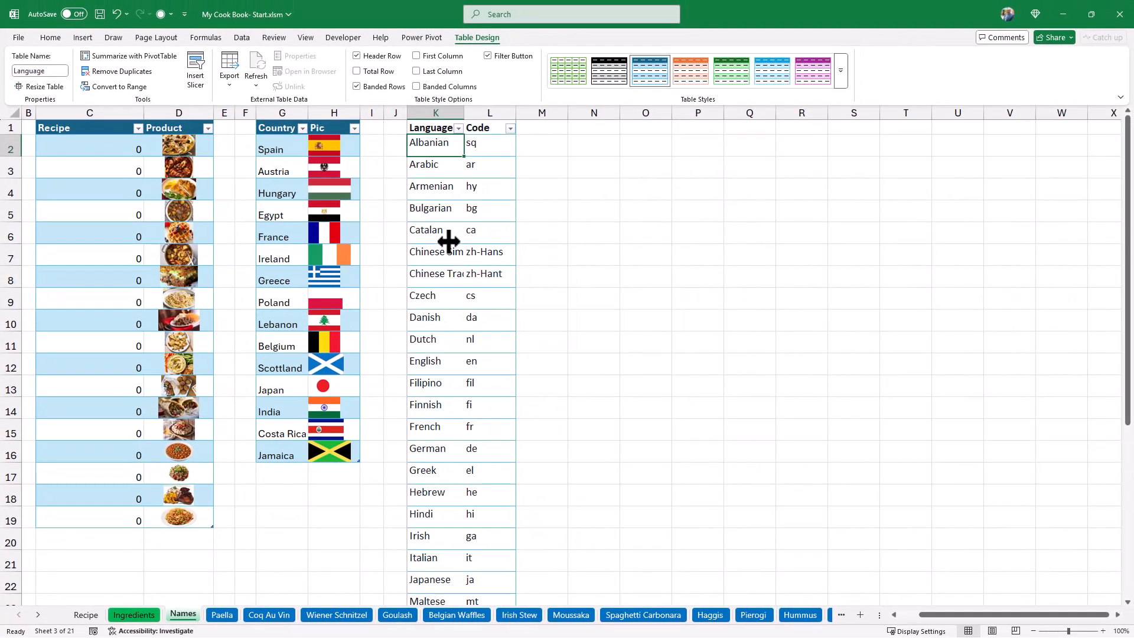
Review the ingredients and their sample pictures on the Ingredients sheet, and open the Recipe sheet.
click(132, 615)
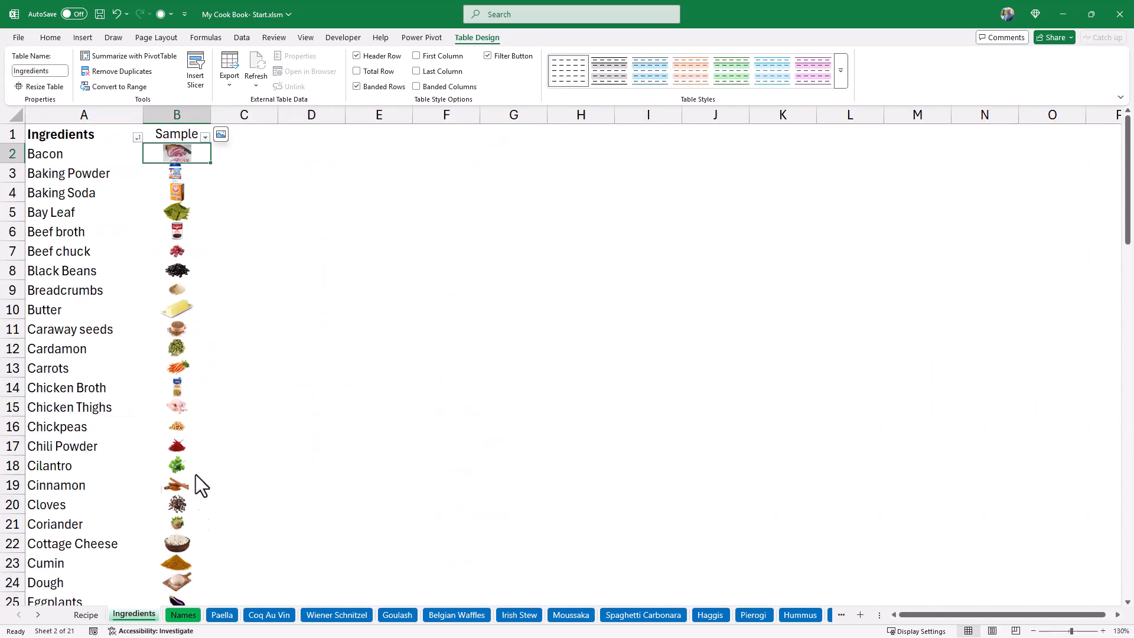
scroll(137, 352, down, 6)
scroll(137, 351, down, 12)
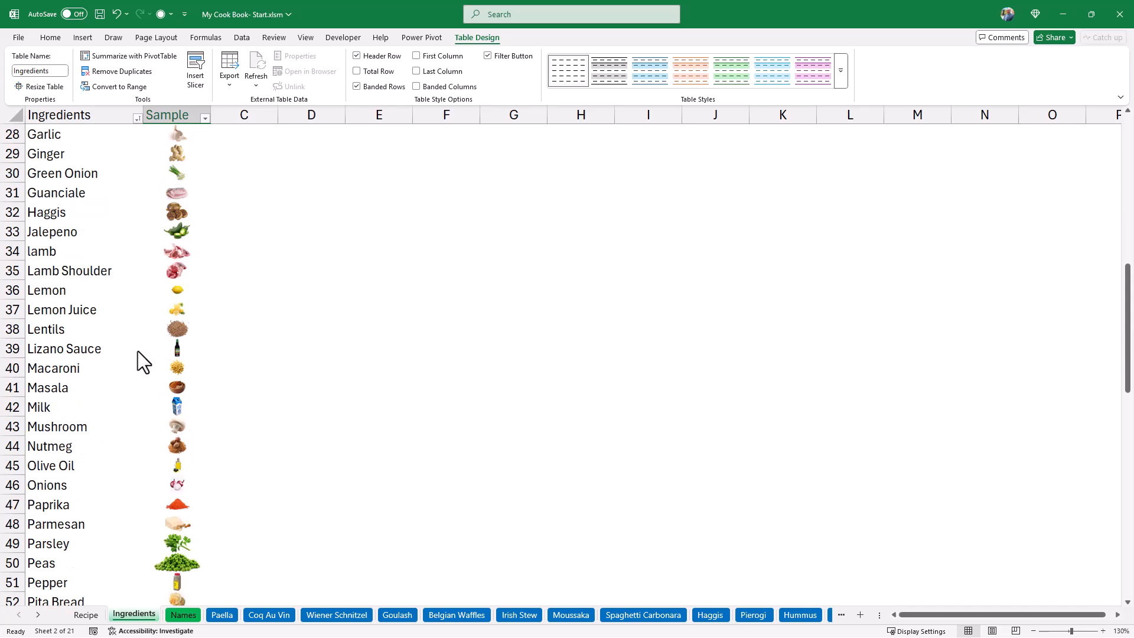
scroll(137, 351, up, 18)
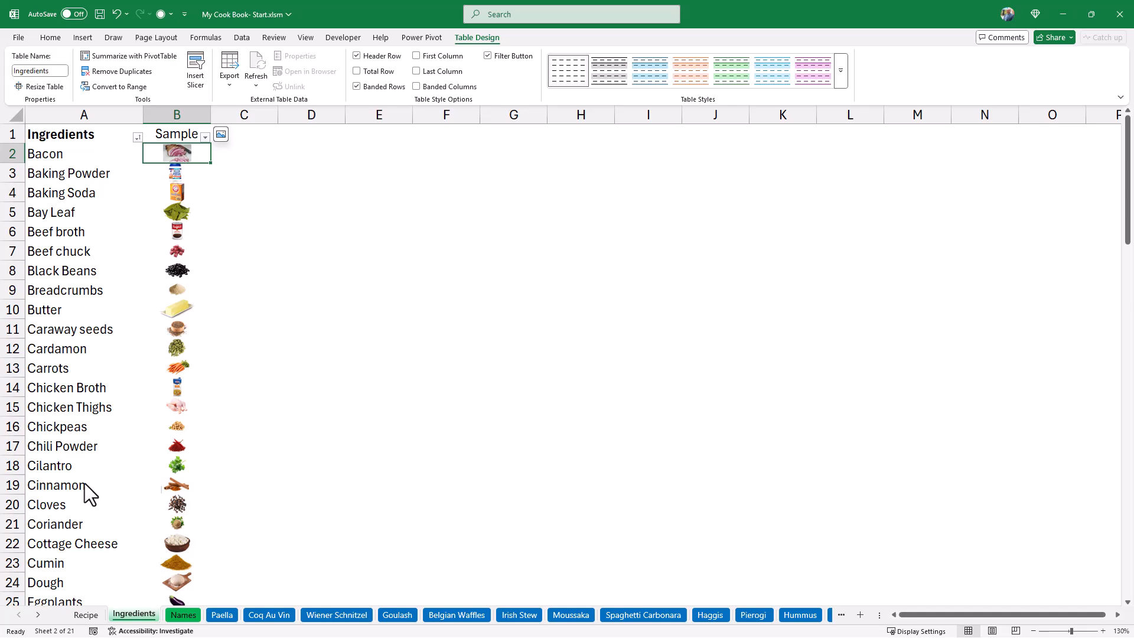
click(86, 615)
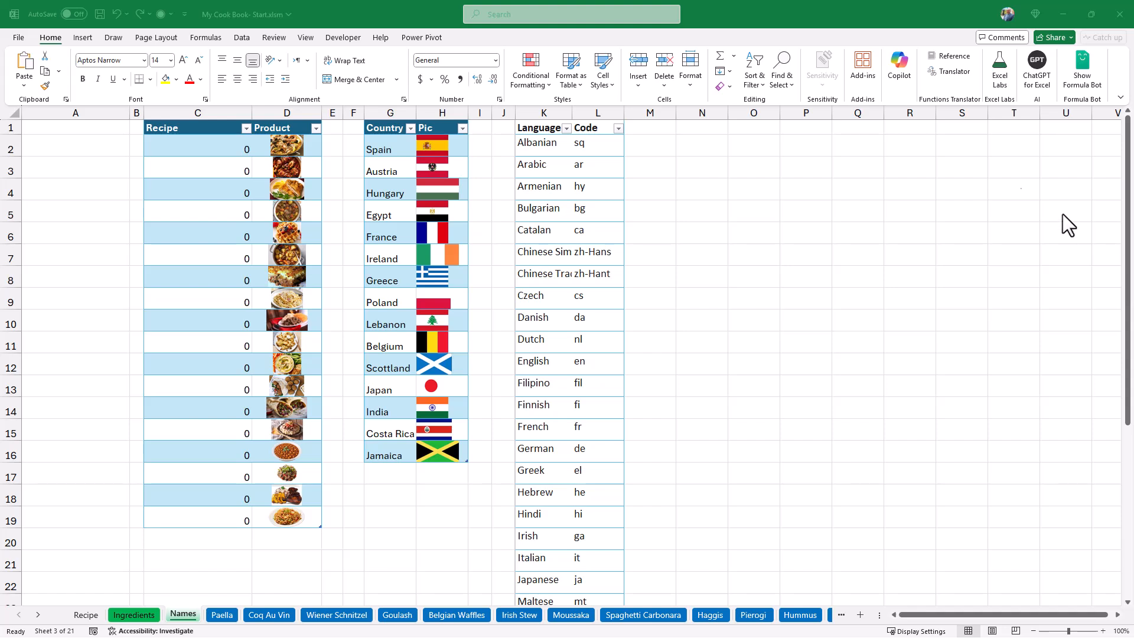
Define a workbook-scoped name MySheet on the Names sheet that refers to =GET.WORKBOOK(1).
click(216, 38)
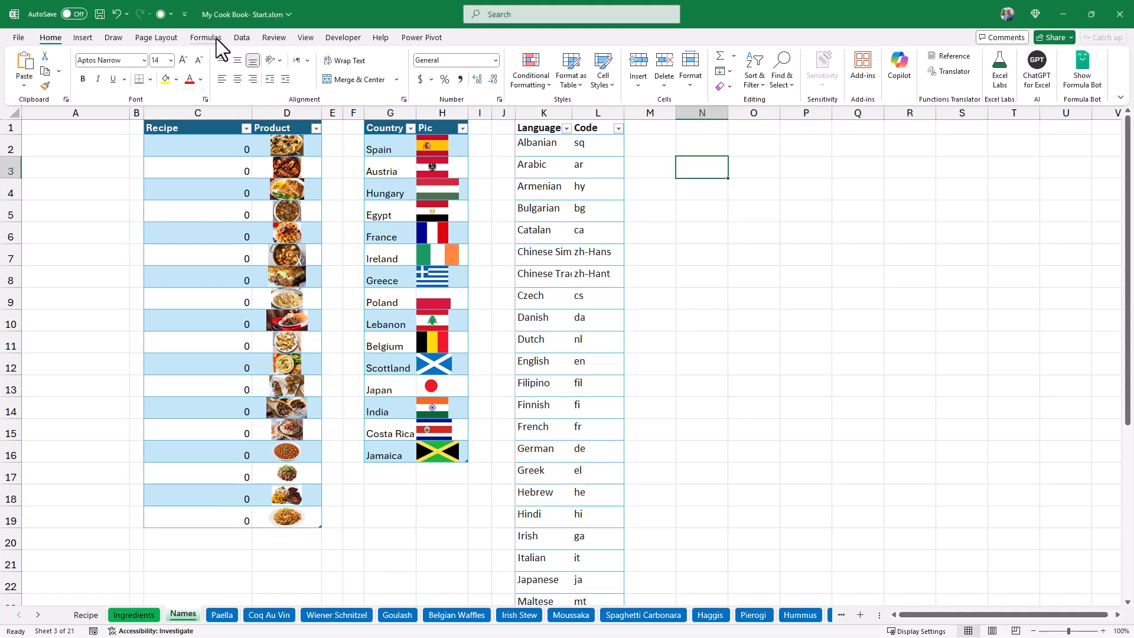
click(216, 38)
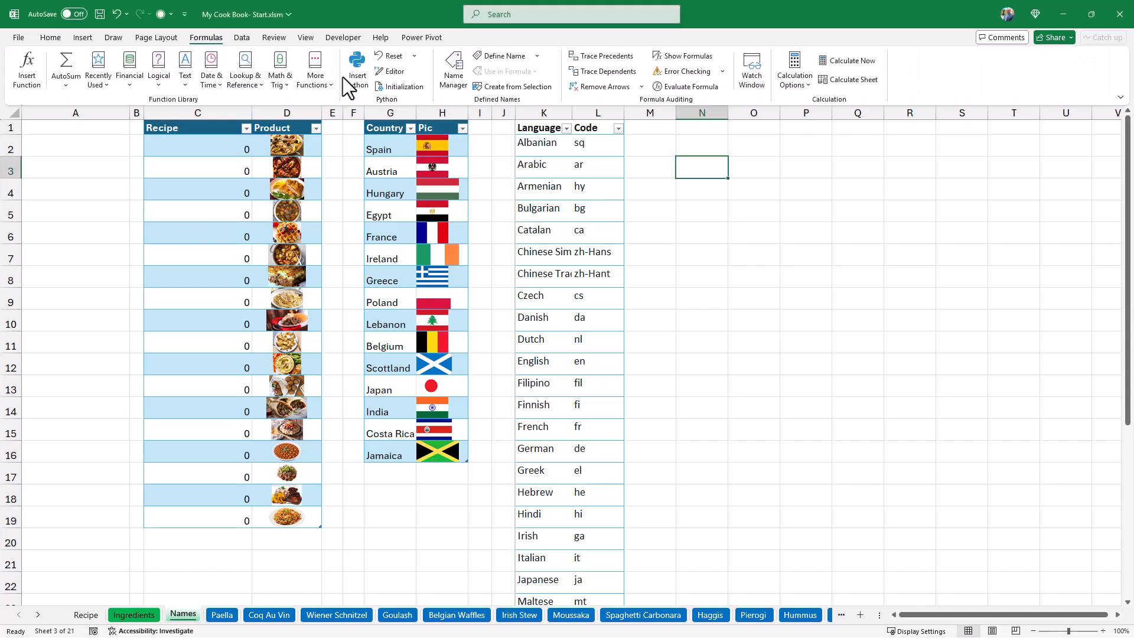
click(505, 55)
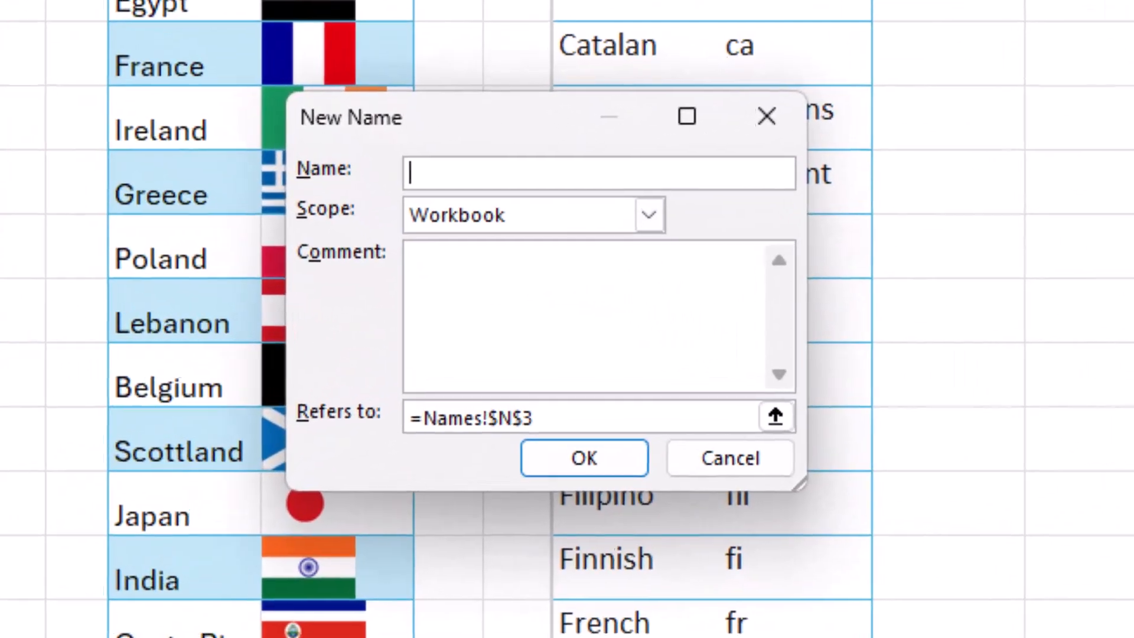
text(MySheet)
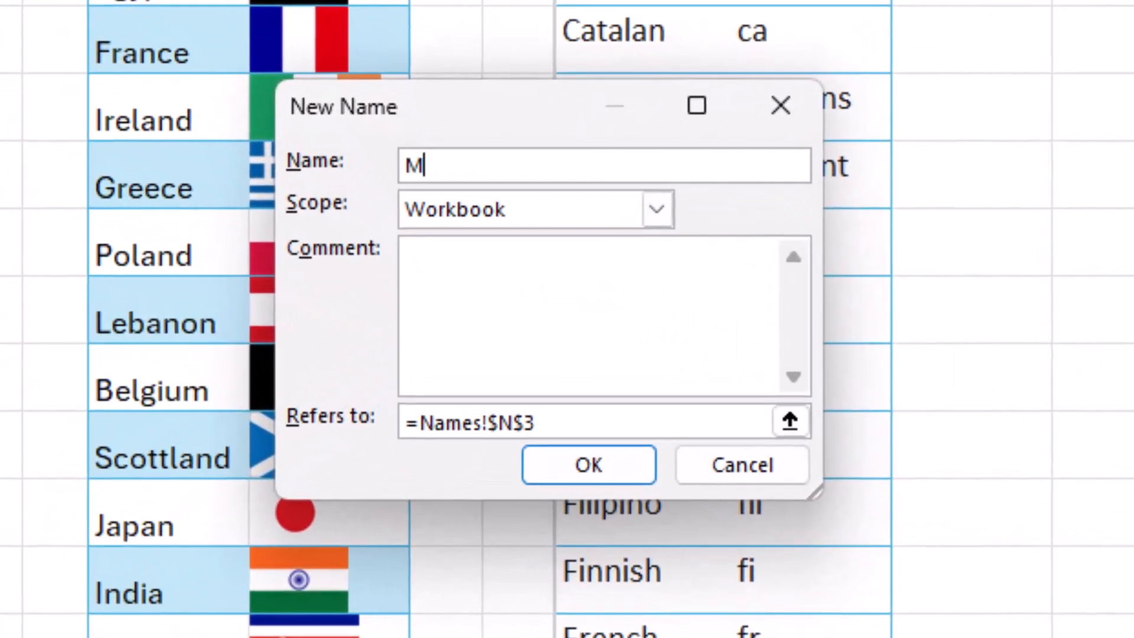
drag(539, 423, 397, 423)
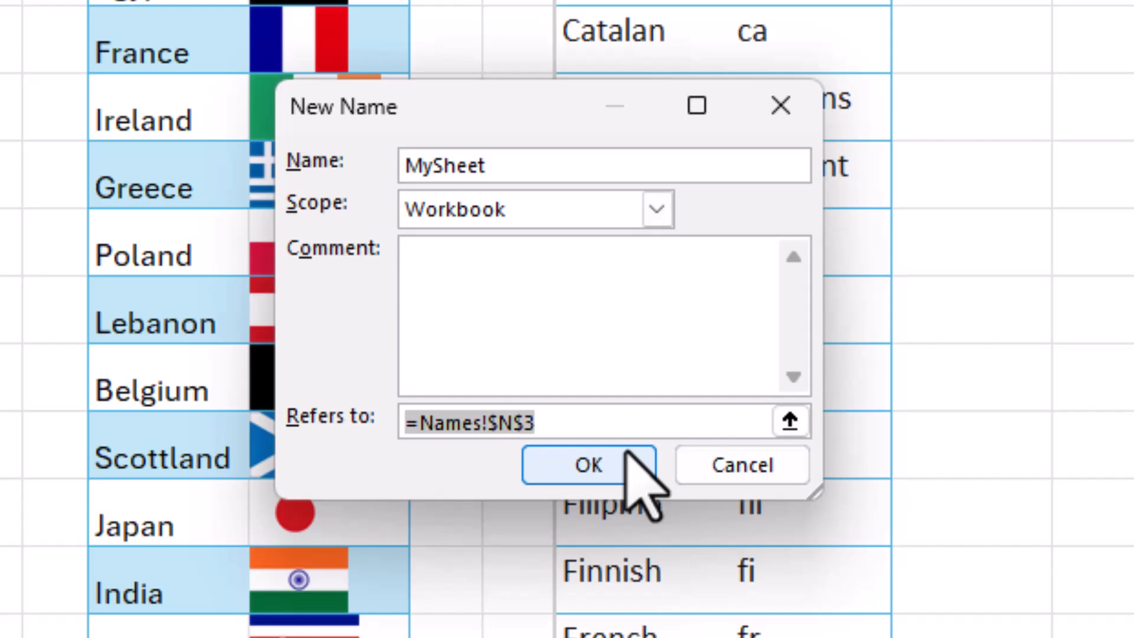
text(=GET.WORKBOOK()
text(1)
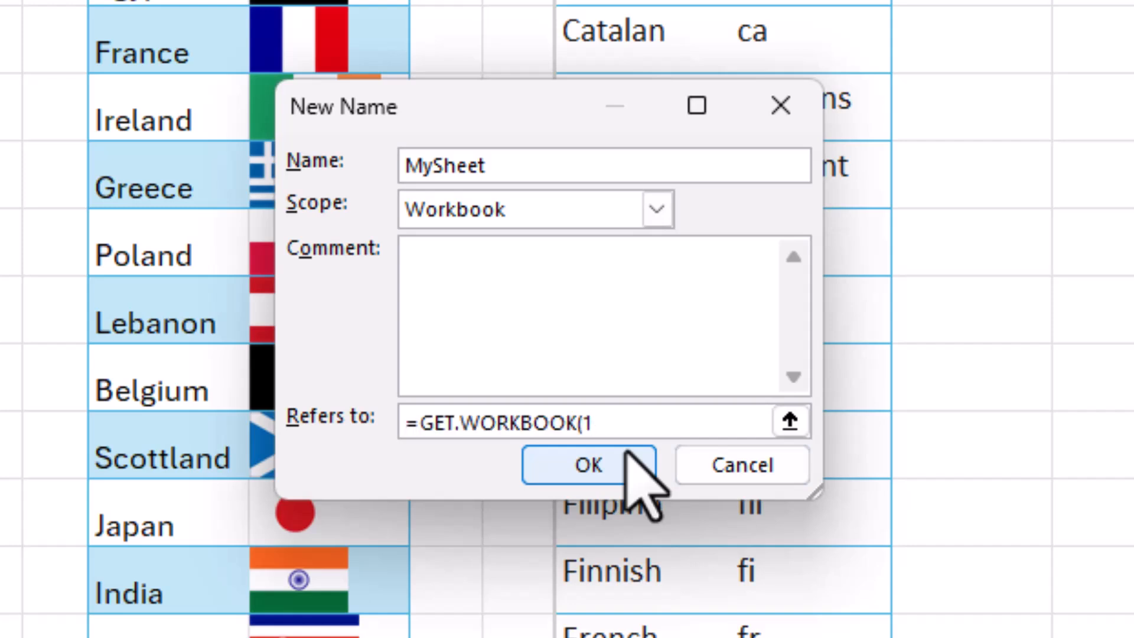
text())
click(627, 455)
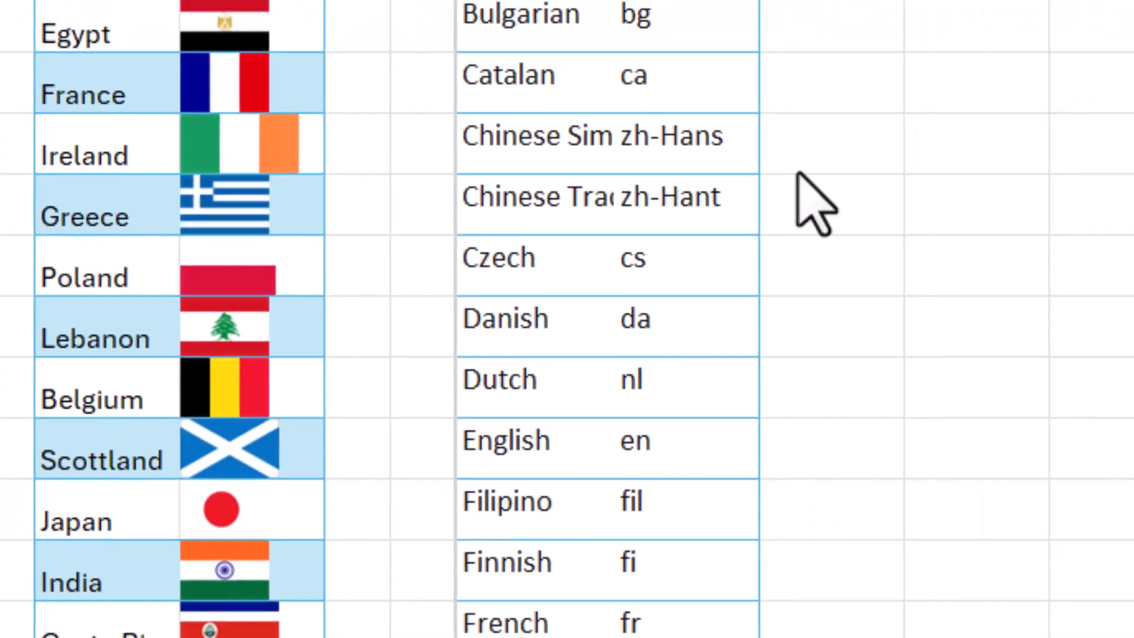
Enter the formula =MySheet in cell N3 of the Names sheet to list the workbook's sheet names.
click(650, 45)
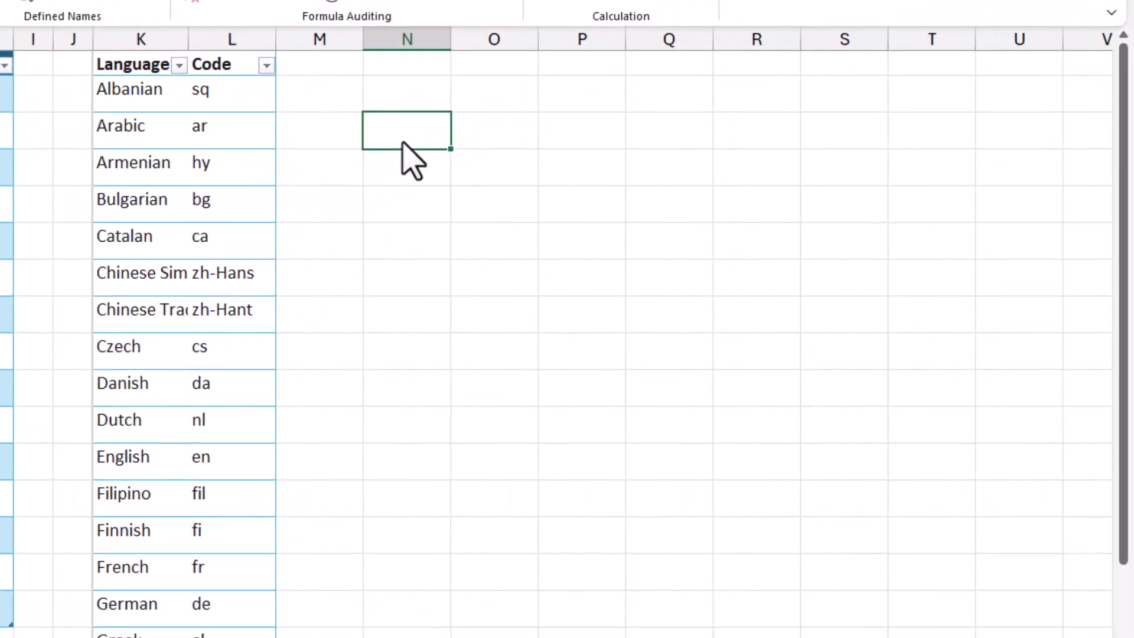
text(=Mys)
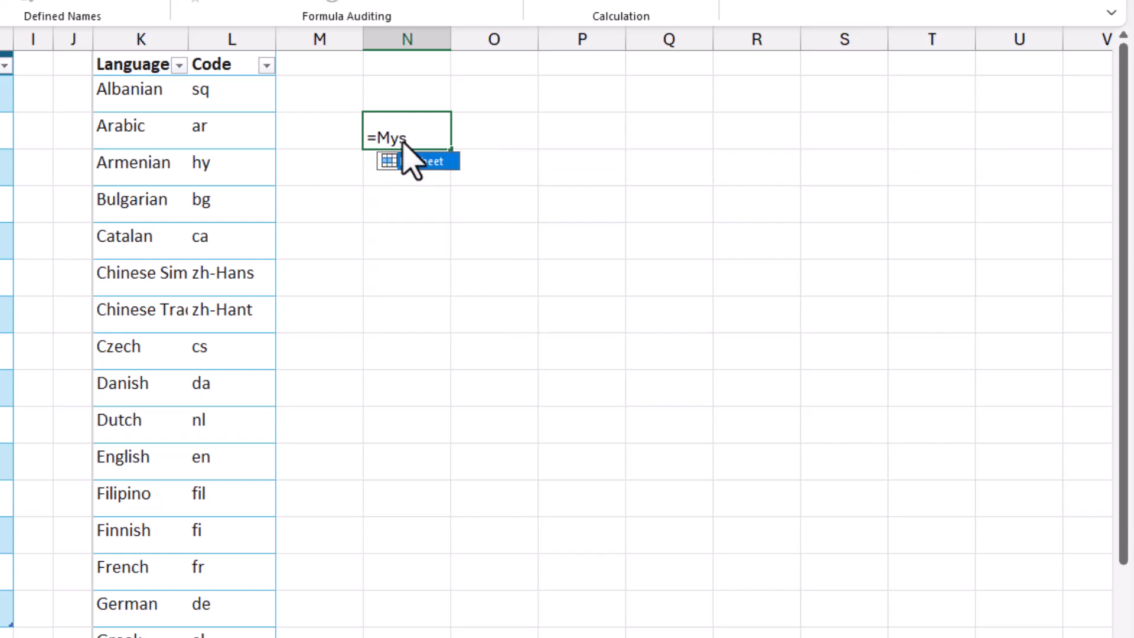
key(Tab)
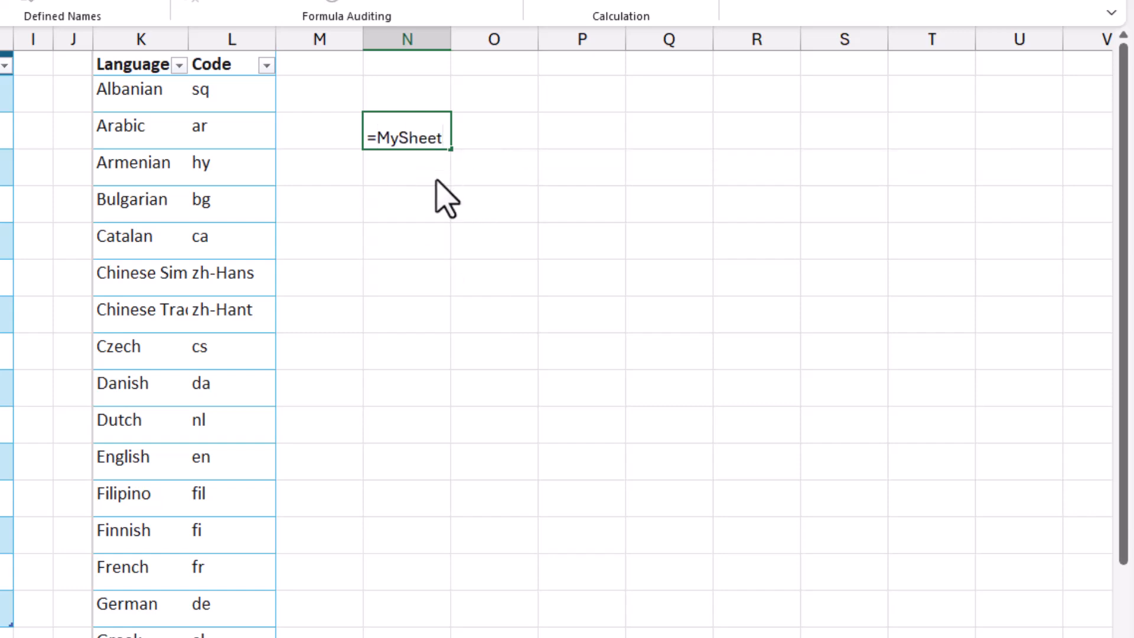
key(Return)
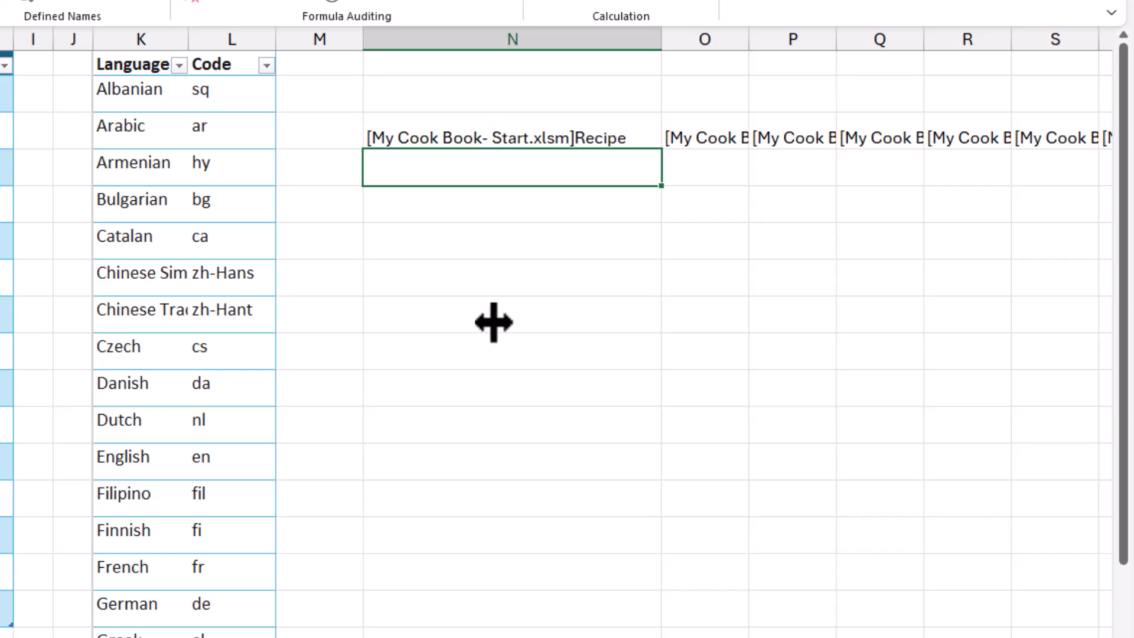
Wrap the formula in N3 in TRANSPOSE so that it reads =TRANSPOSE(MySheet) and lists the sheets vertically.
click(473, 142)
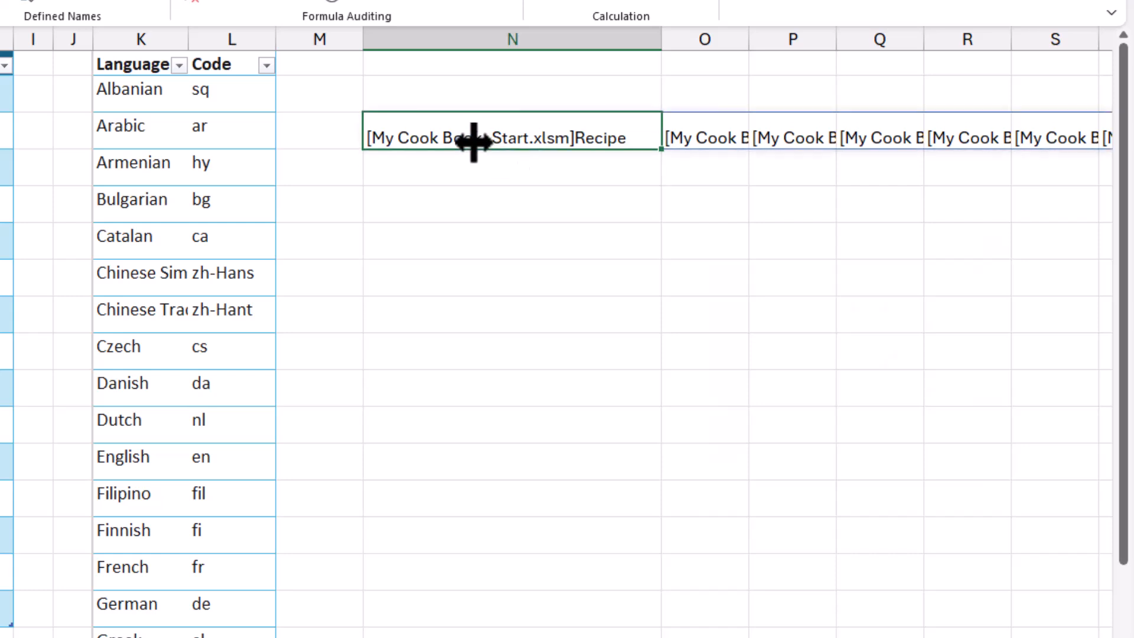
key(F2)
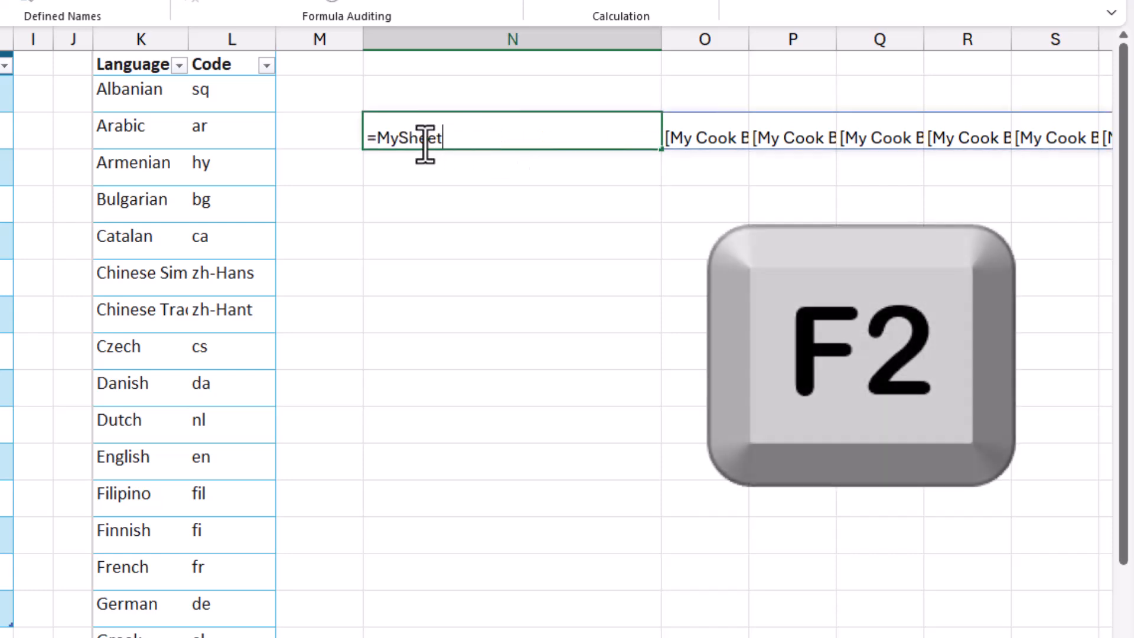
click(383, 138)
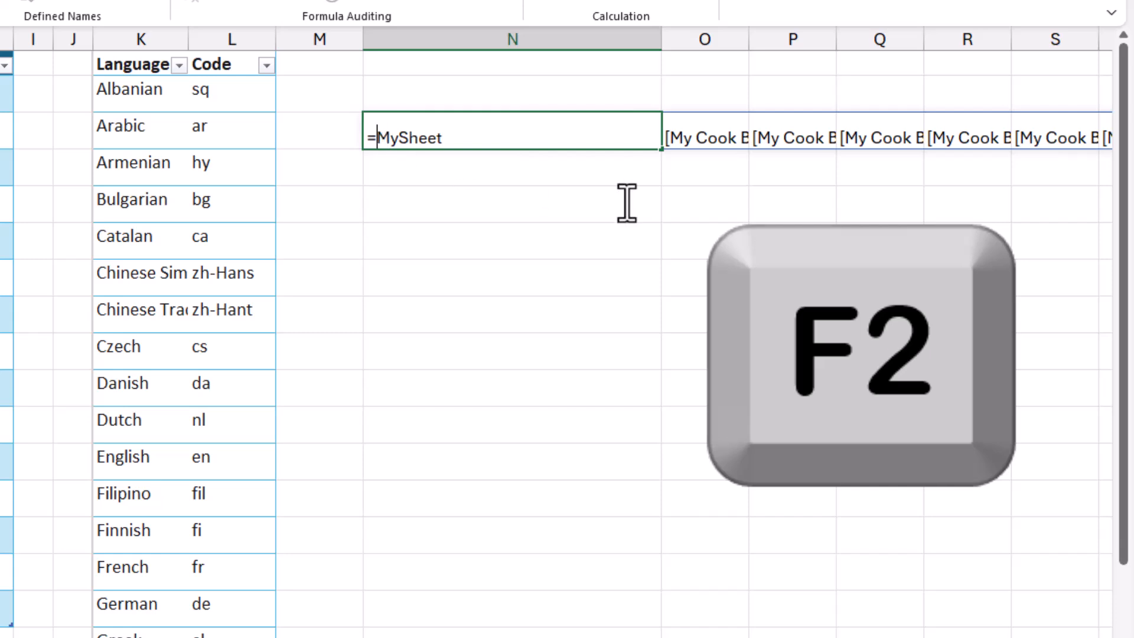
text(Tra)
text())
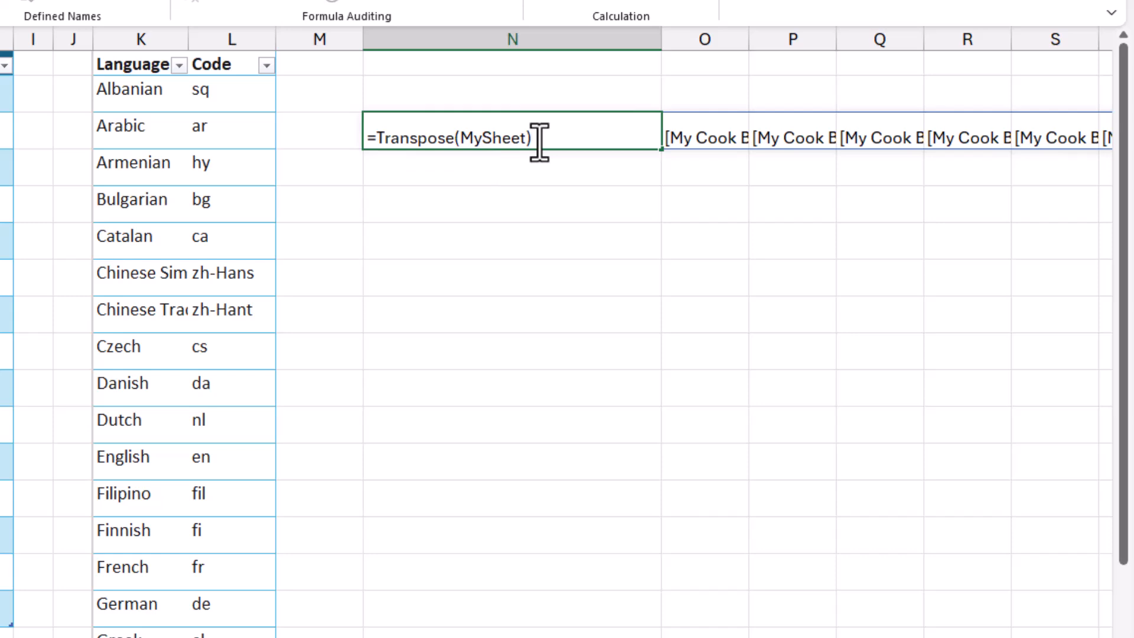
key(Return)
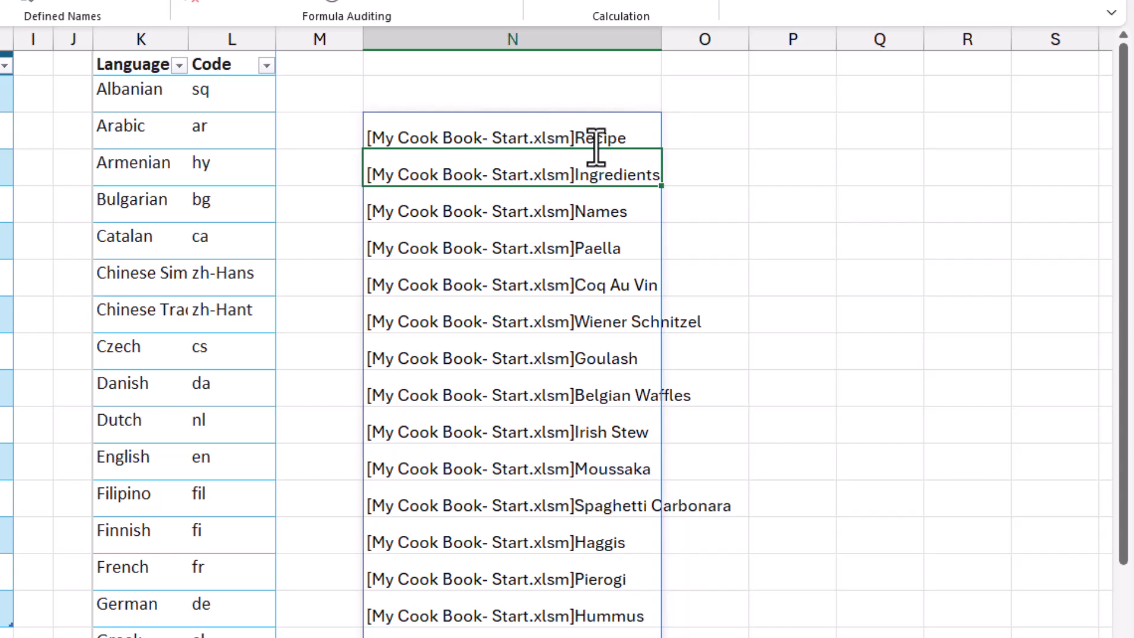
Strip the workbook name from the N3 list by extending the formula to =TEXTAFTER(TRANSPOSE(MySheet),"]").
click(554, 138)
key(F2)
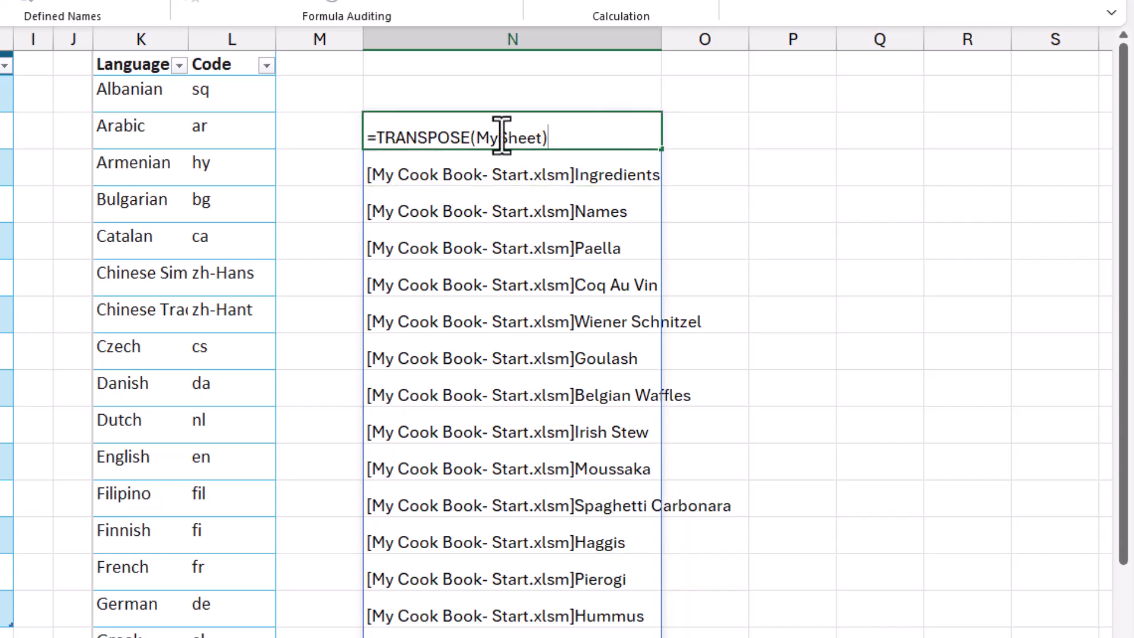
click(377, 137)
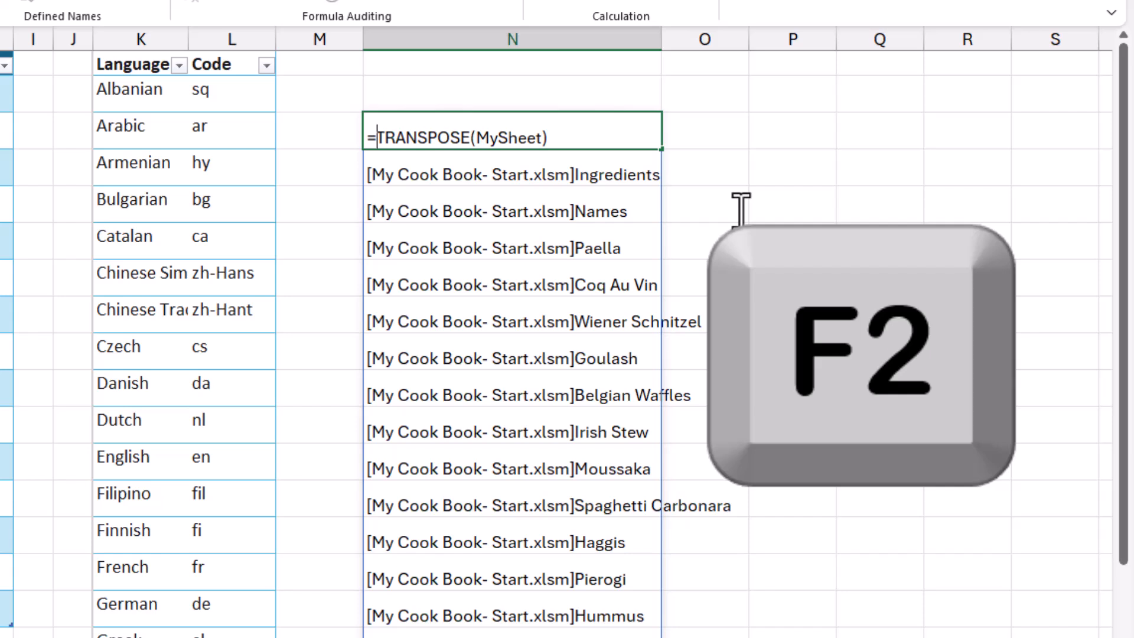
text(TEXTAFTER()
key(End)
text(,)
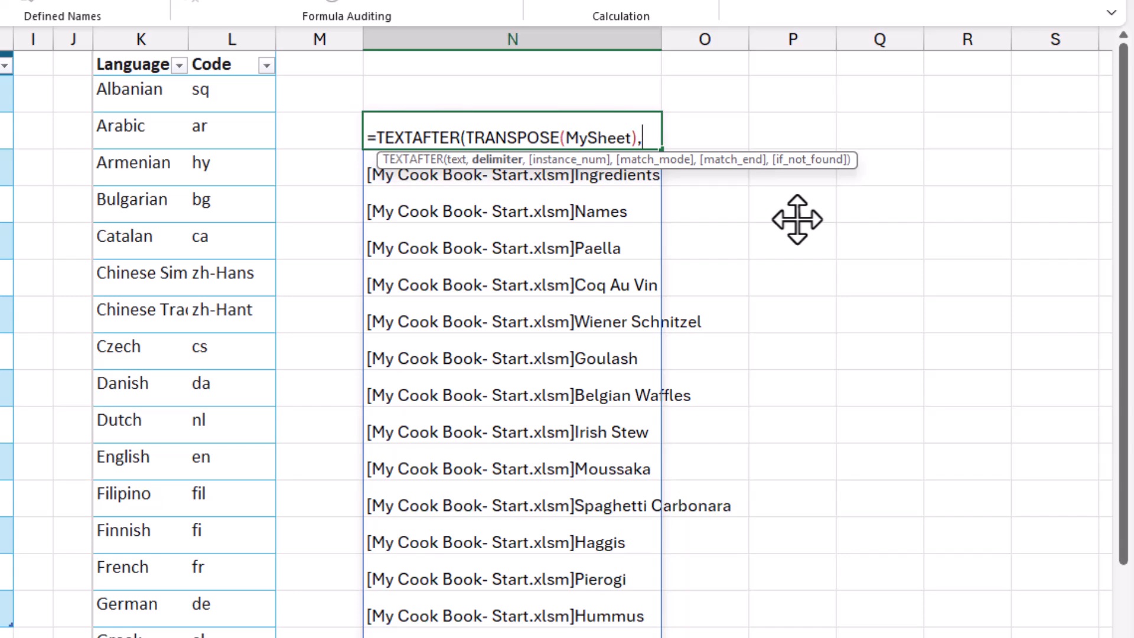
text("]"))
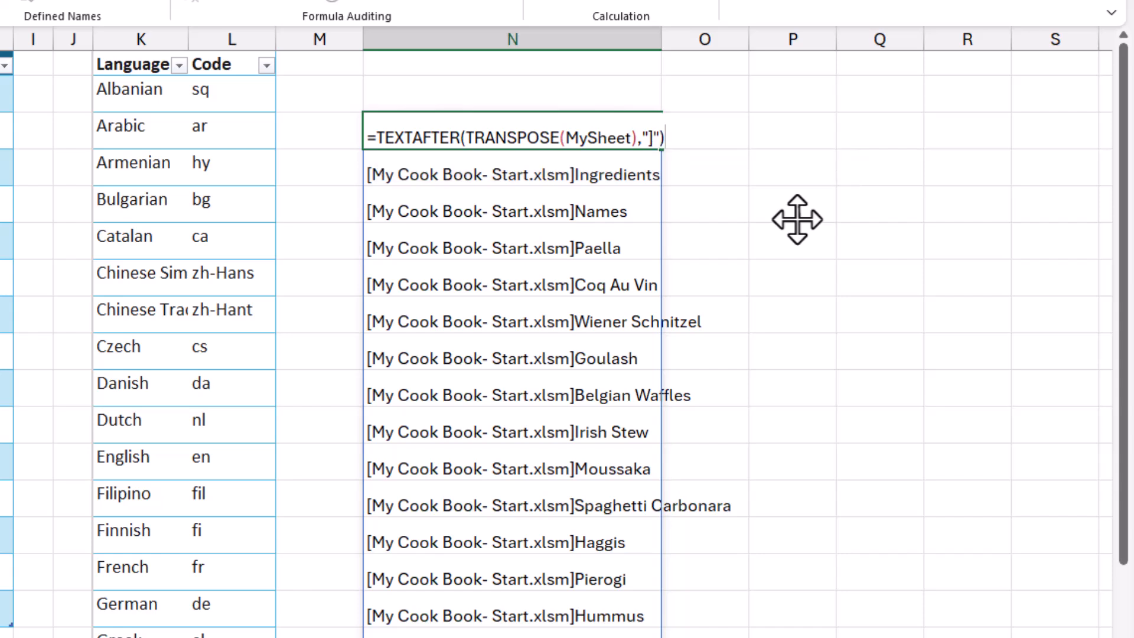
key(Return)
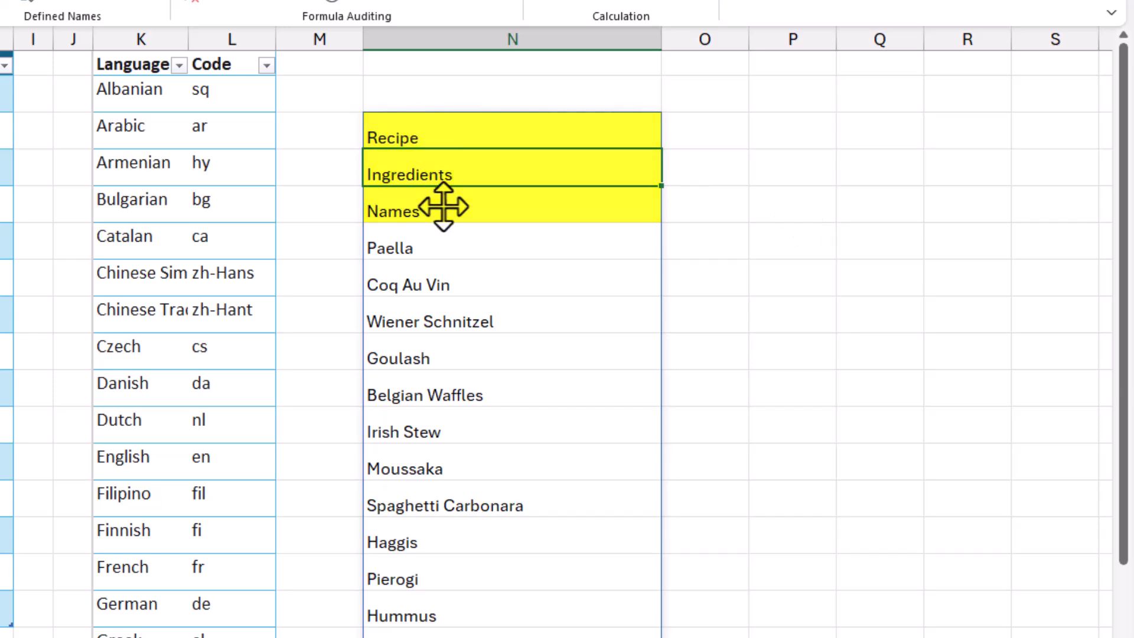
Exclude the first three sheets from the list by changing N3 to =DROP(TEXTAFTER(TRANSPOSE(MySheet),"]"),3).
click(410, 138)
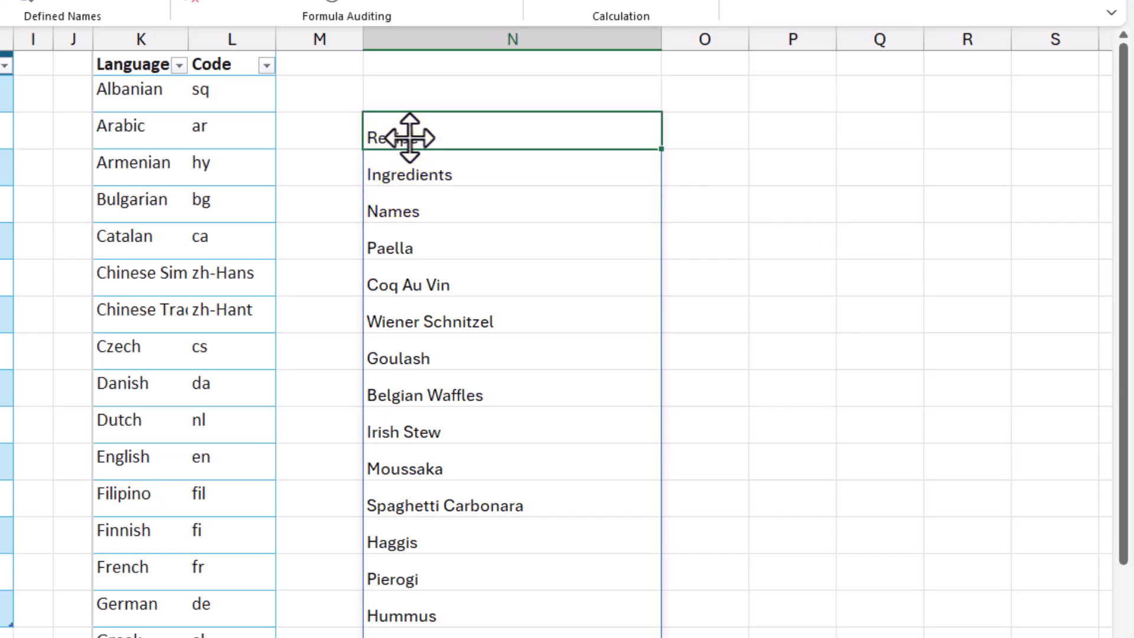
double_click(410, 138)
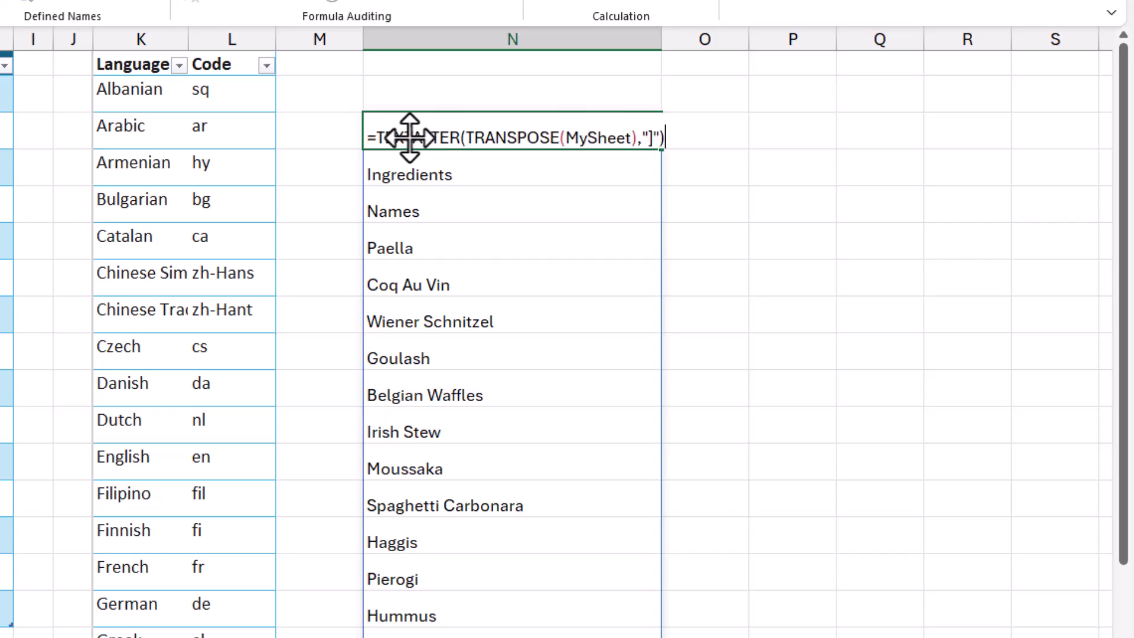
click(378, 140)
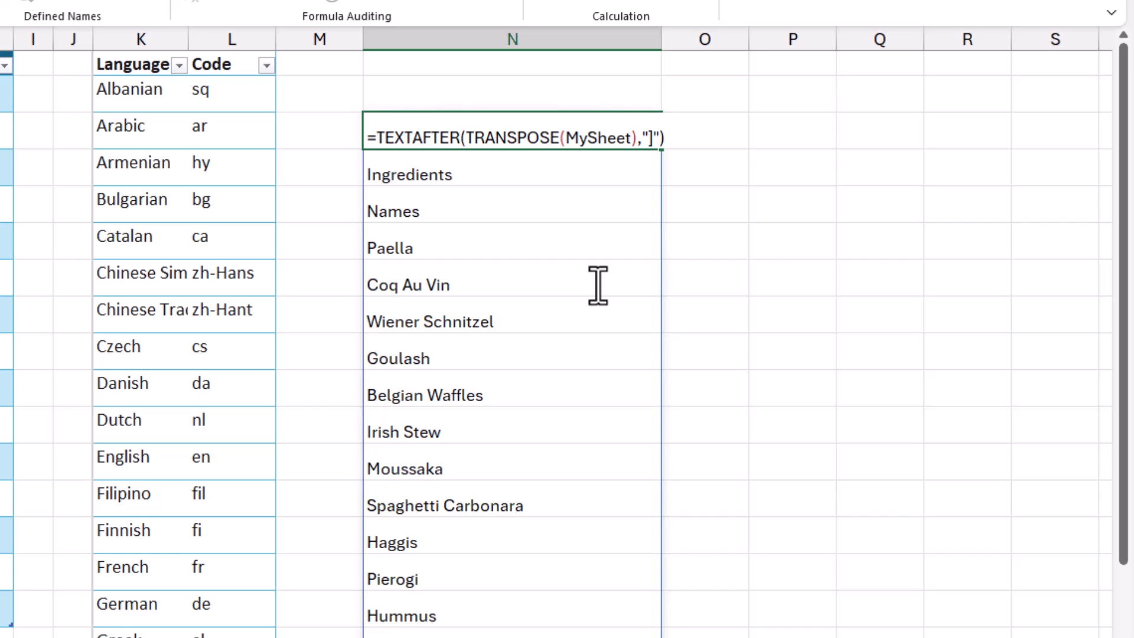
text(Drop()
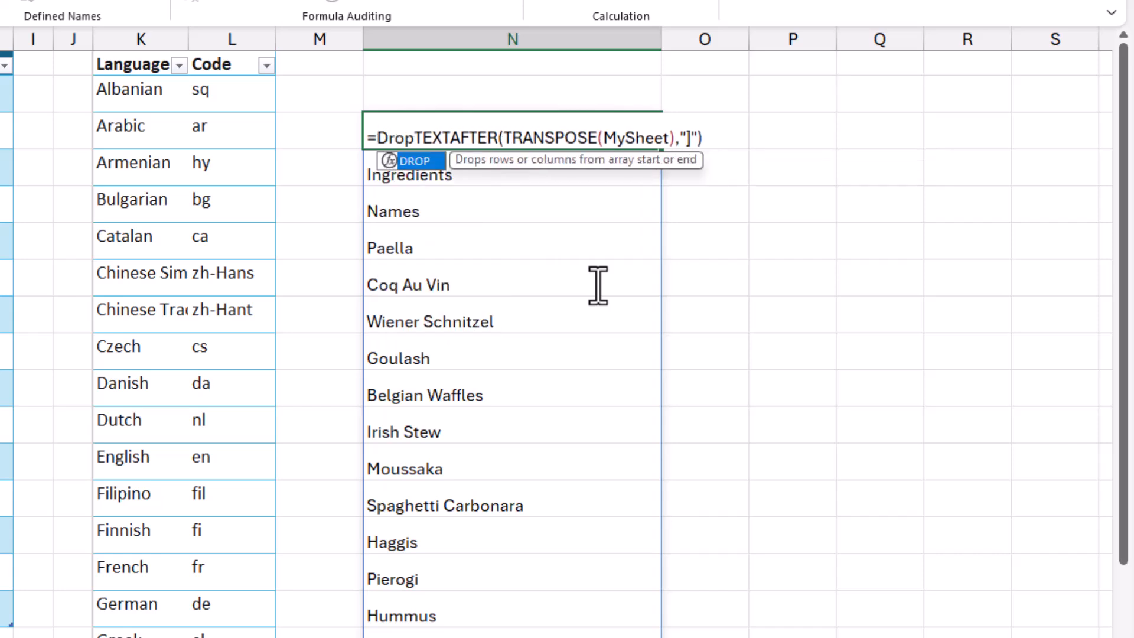
click(726, 140)
text(,3)
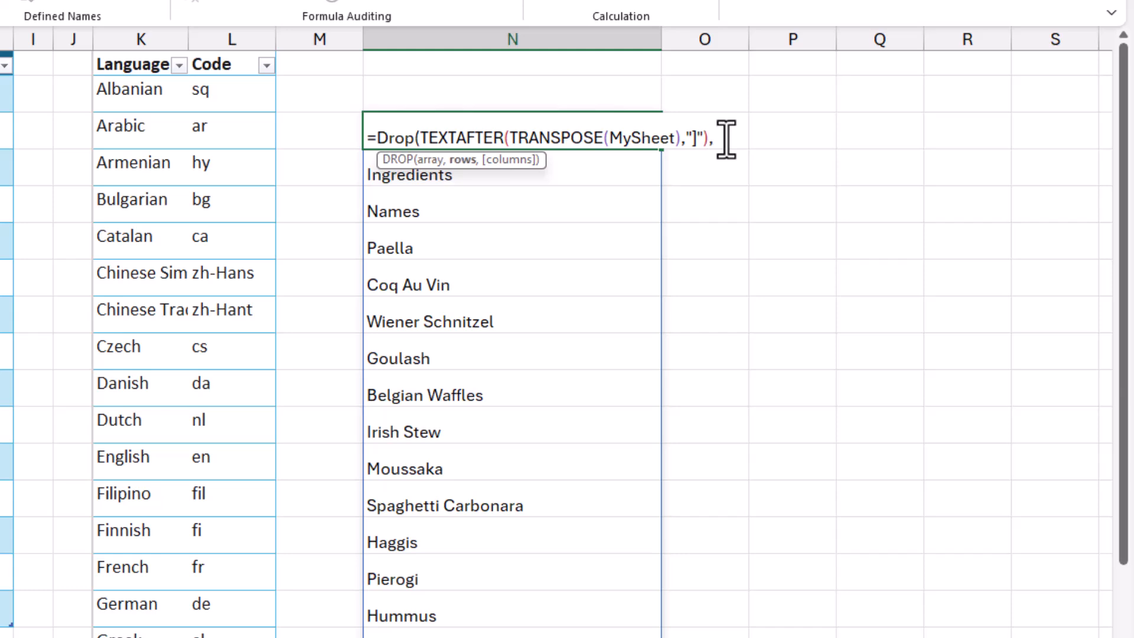
text())
key(Return)
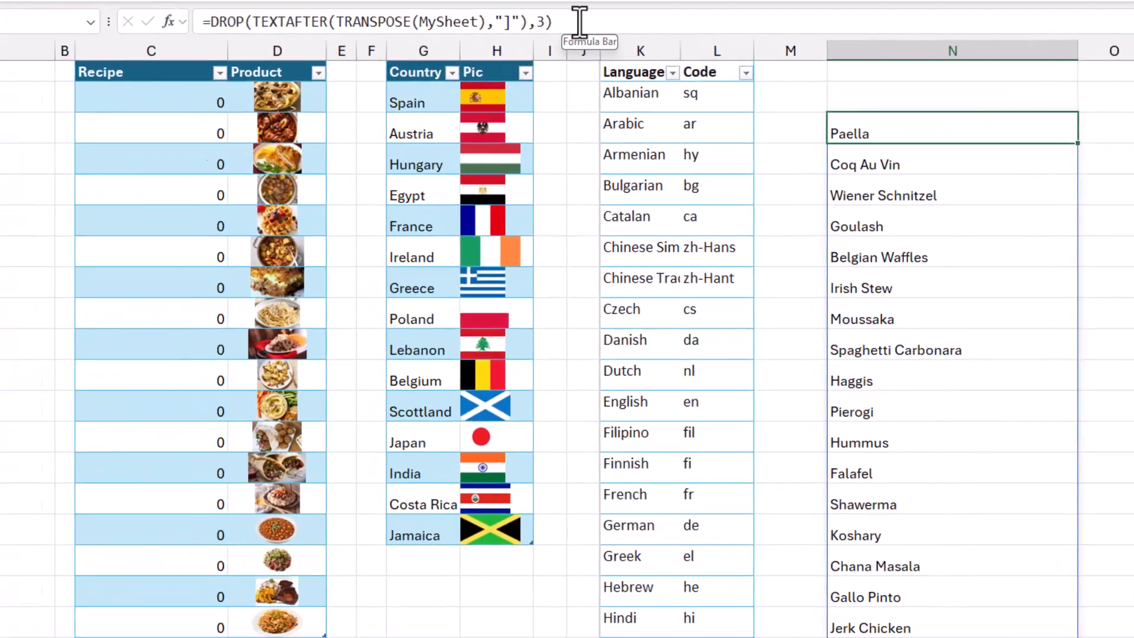
Move the DROP formula from N3 to cell A2 of the Names sheet, and check the Recipe table's formula in C2.
drag(579, 22, 214, 22)
key(ctrl+c)
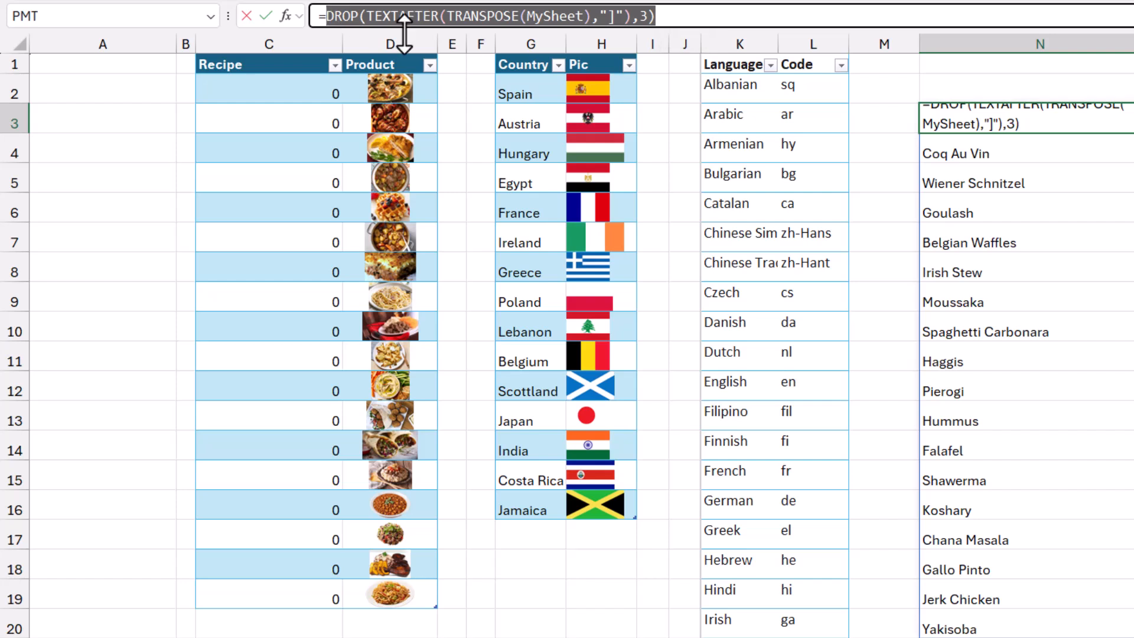
key(Escape)
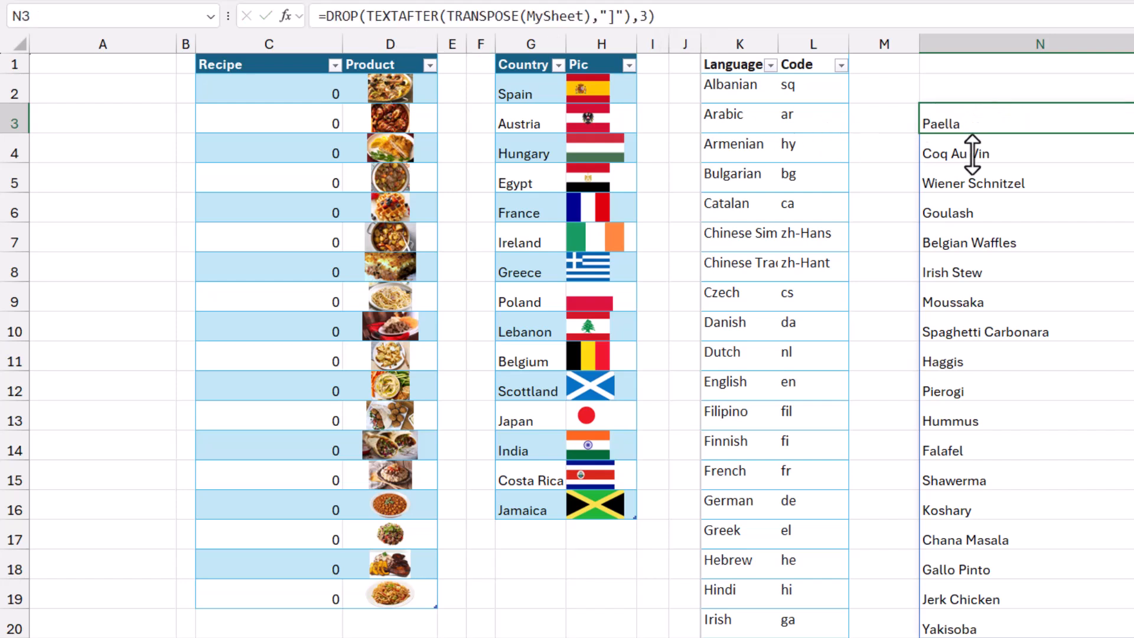
key(Delete)
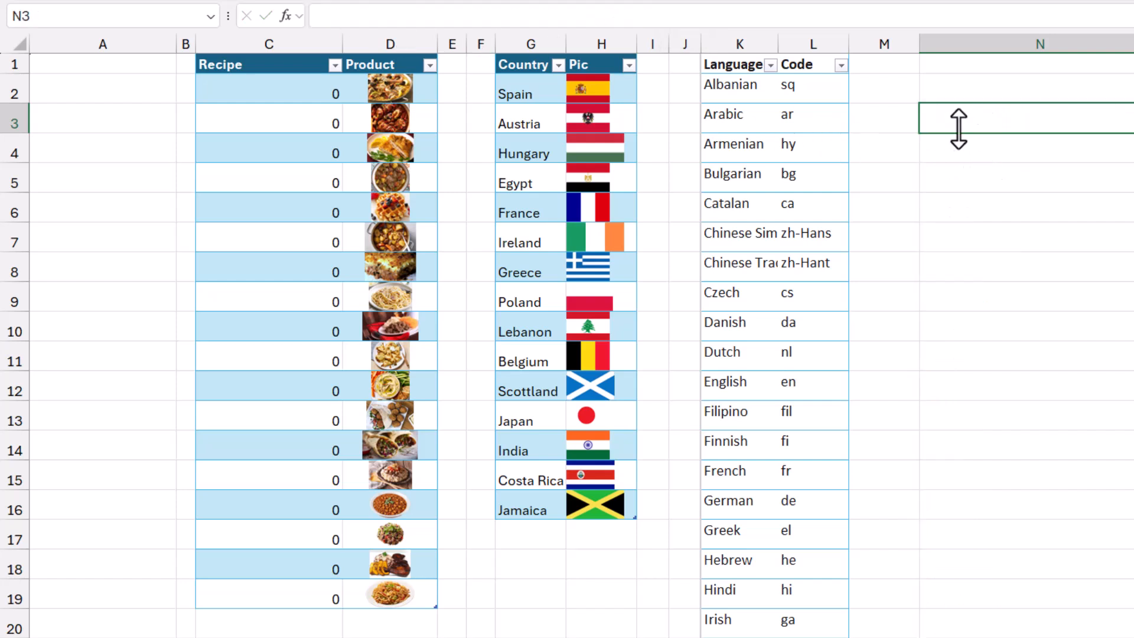
click(87, 96)
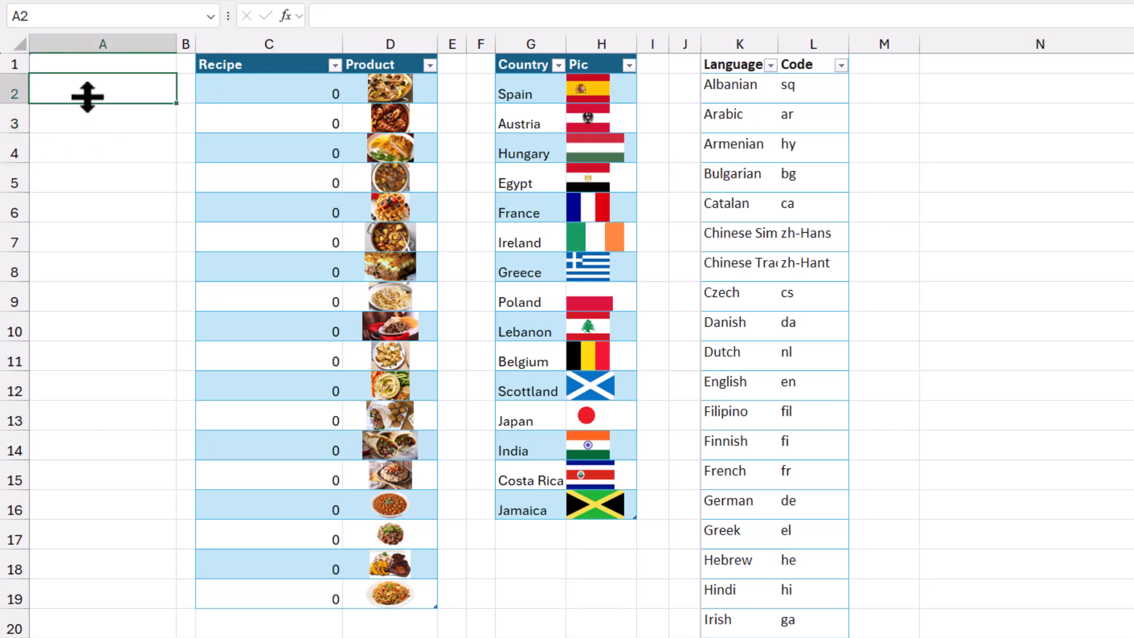
text(=)
key(ctrl+v)
key(Return)
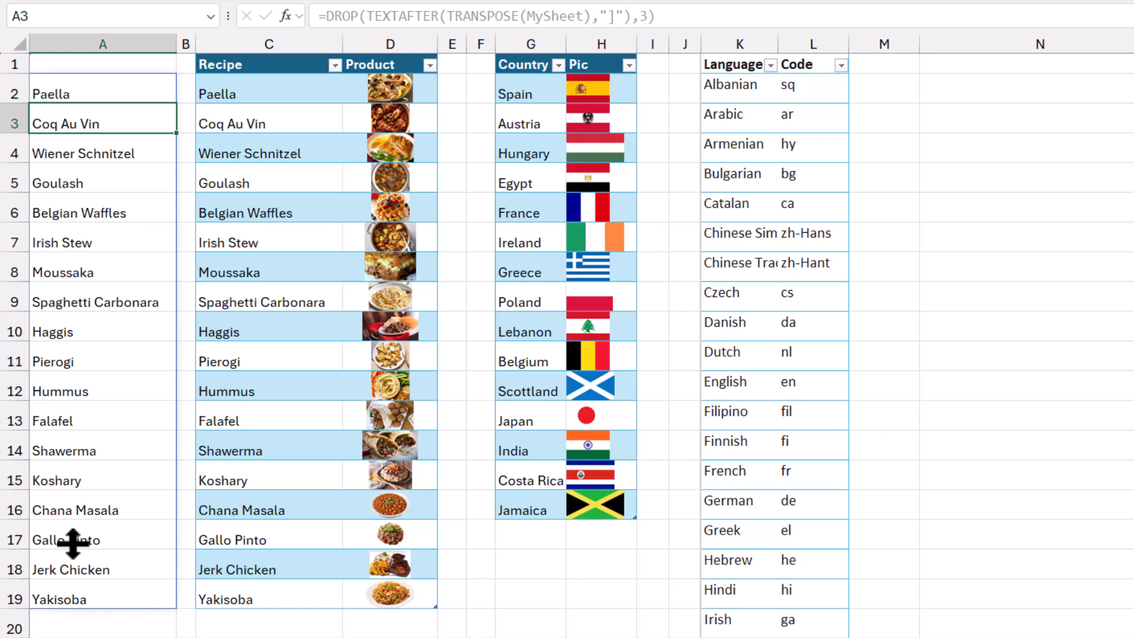
click(260, 87)
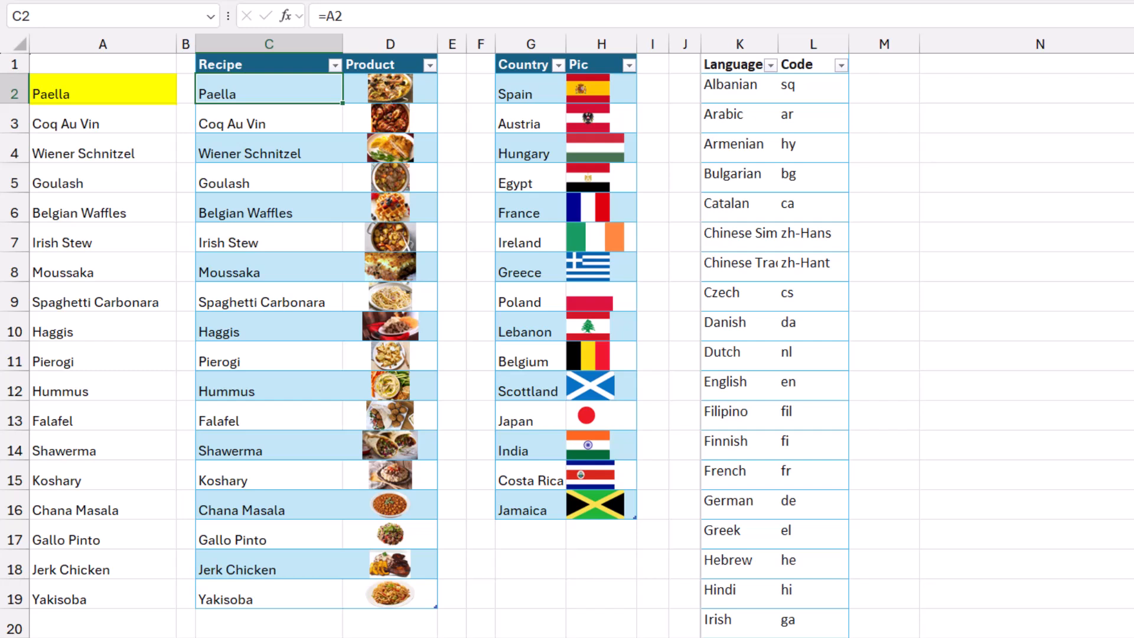
Add a list data validation to cell A2 of the Recipe sheet with the source =Names!$A$2#.
key(ctrl+Page_Up)
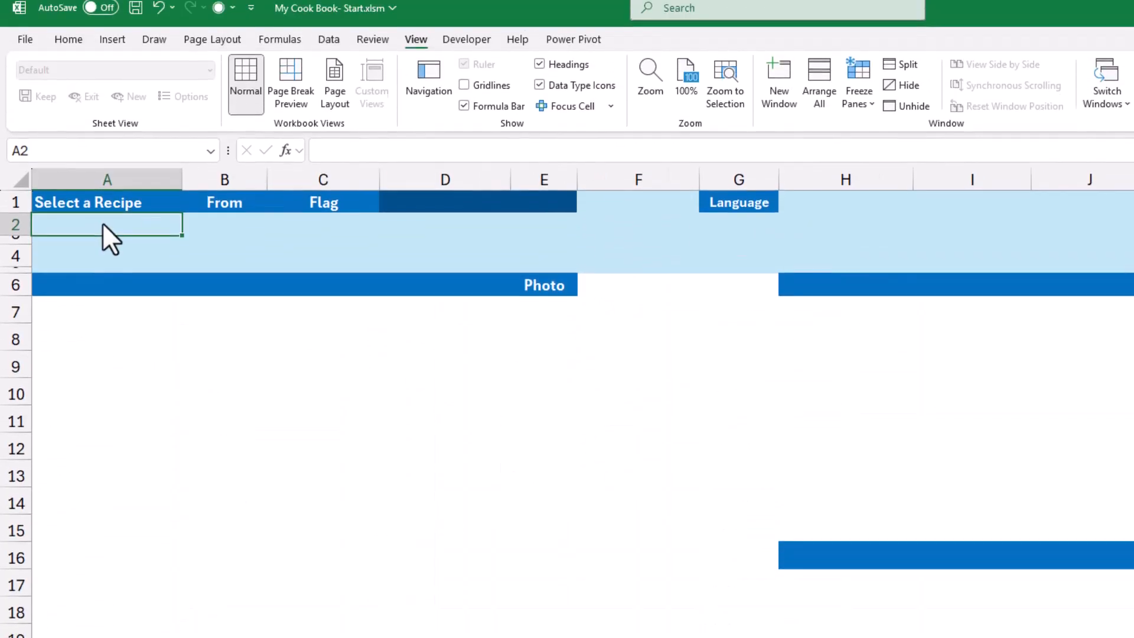
click(328, 51)
click(931, 118)
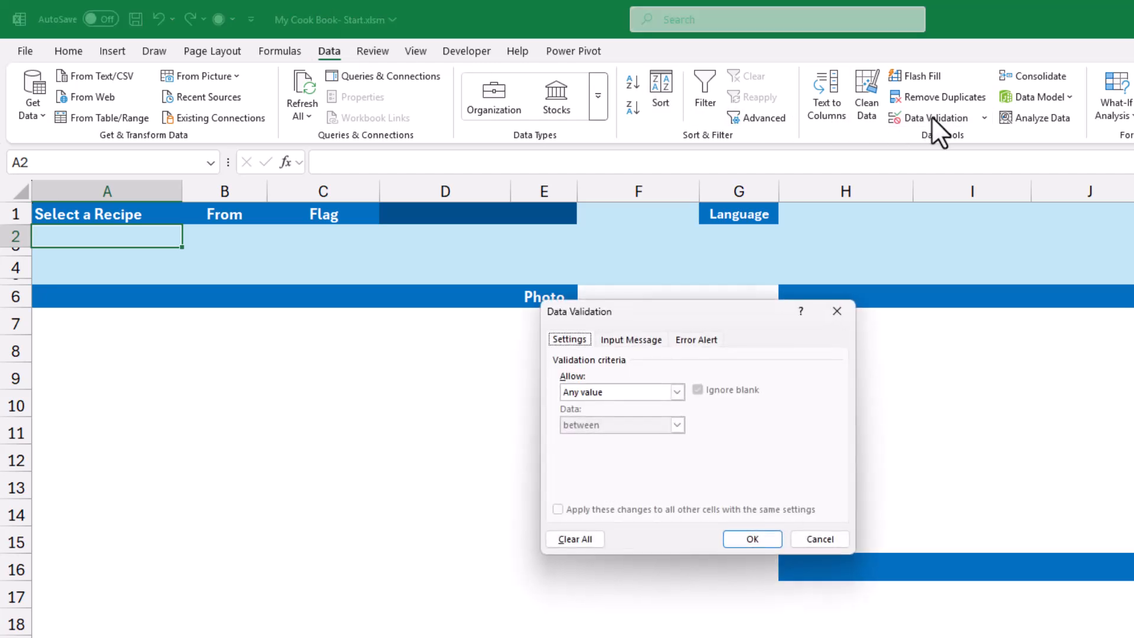
click(678, 391)
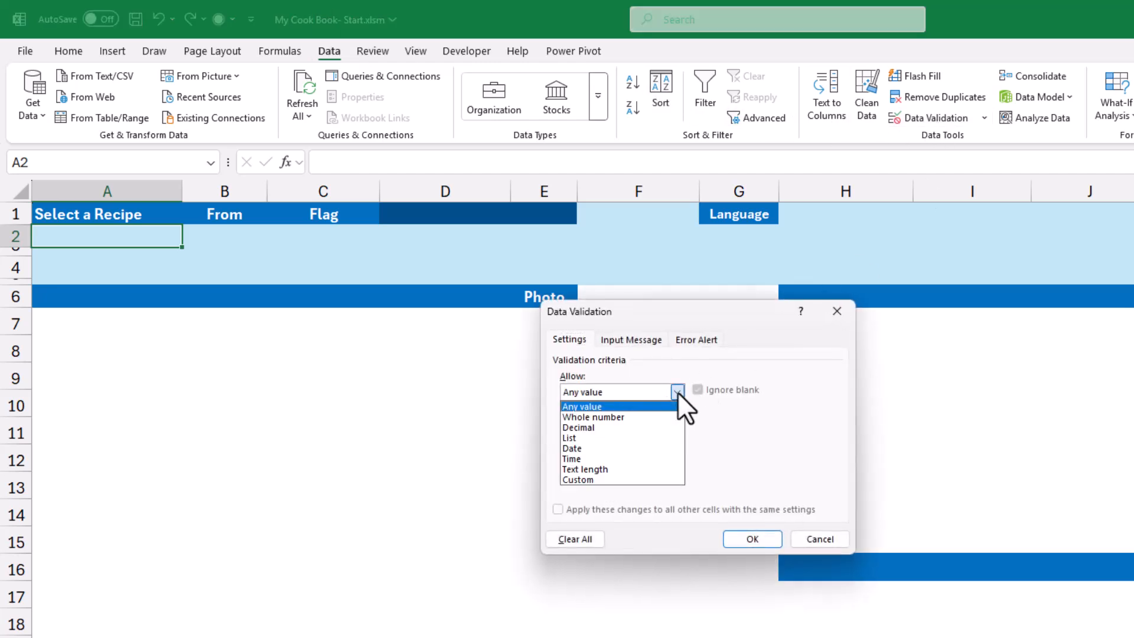
click(591, 436)
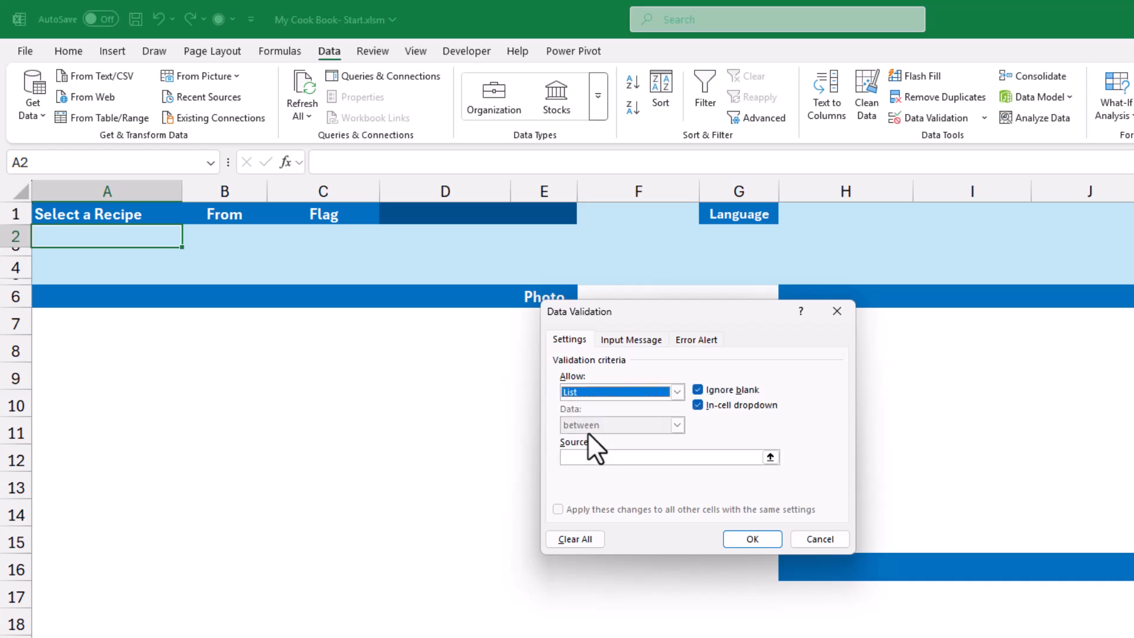
click(568, 459)
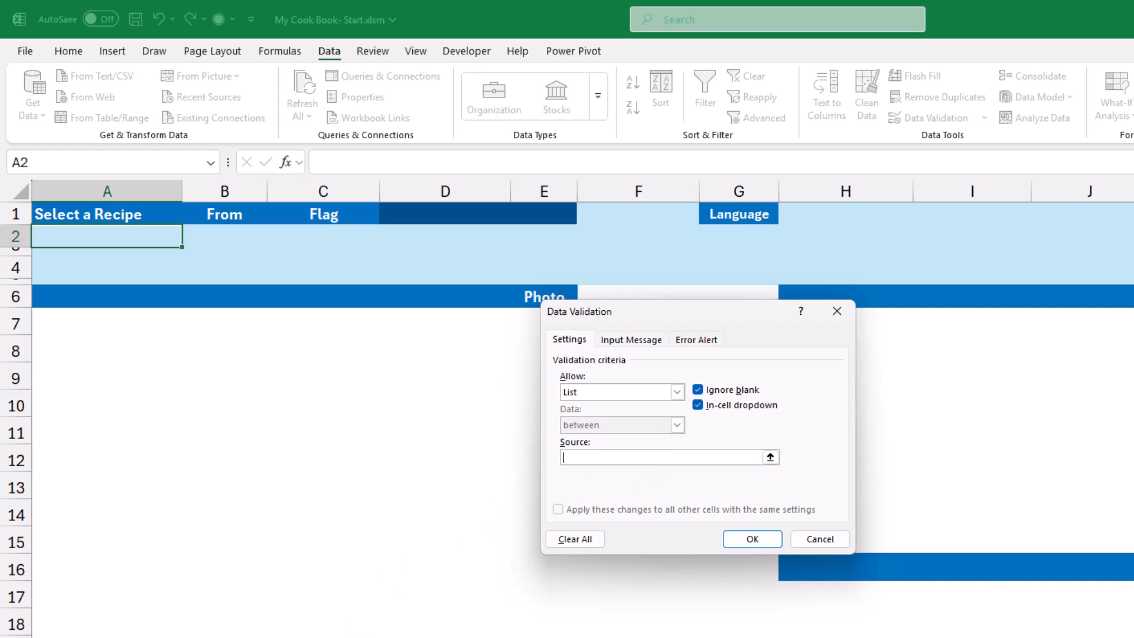
click(355, 636)
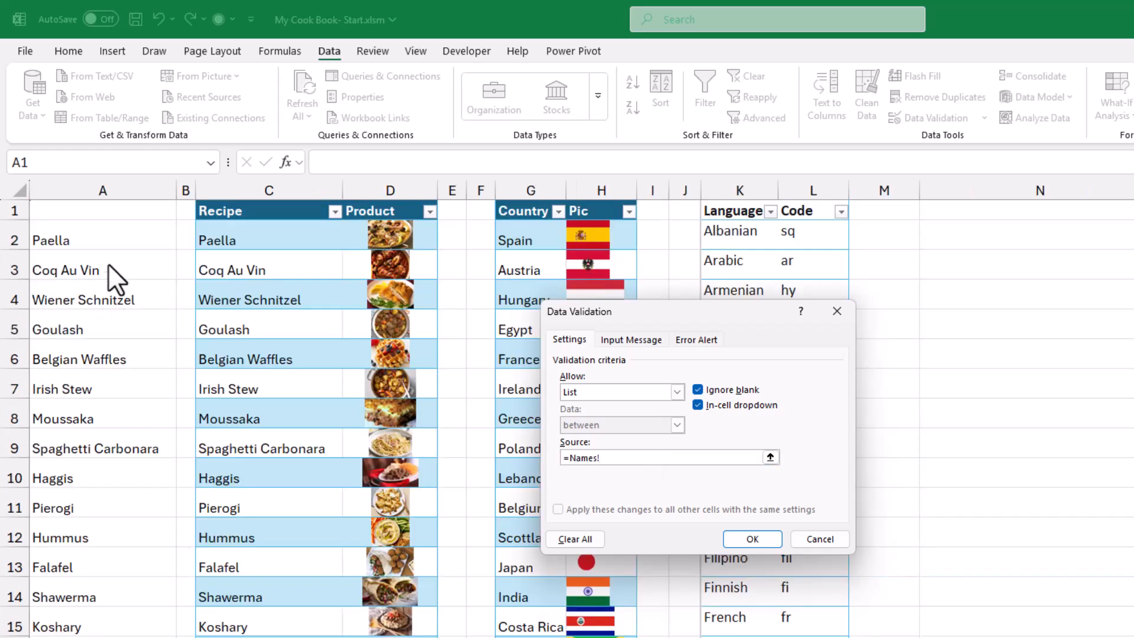
click(109, 239)
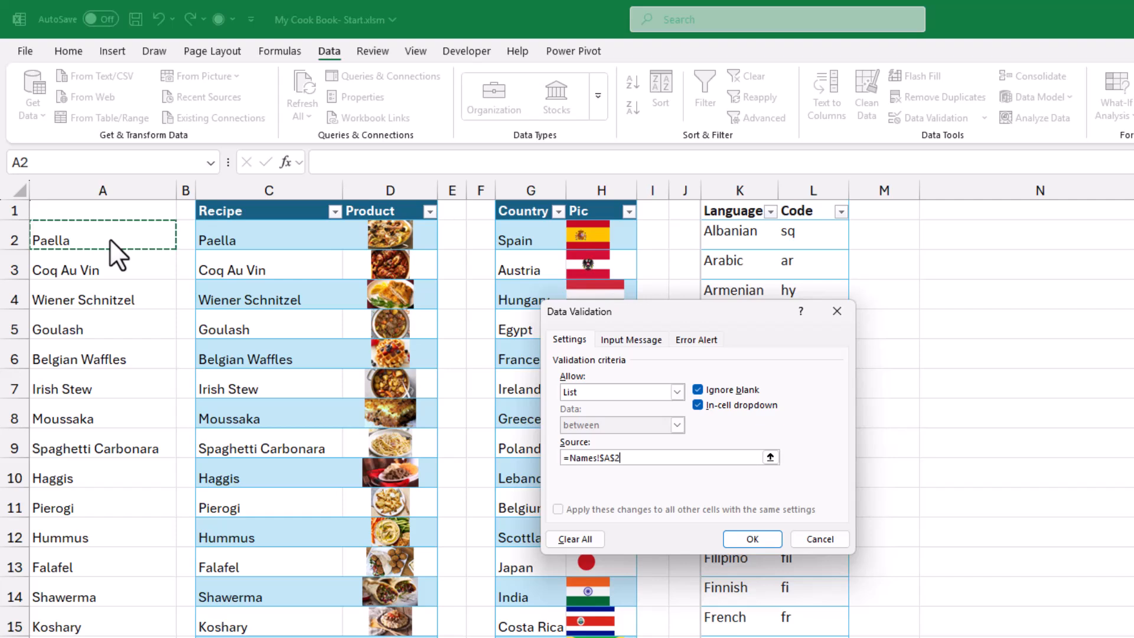
text(#)
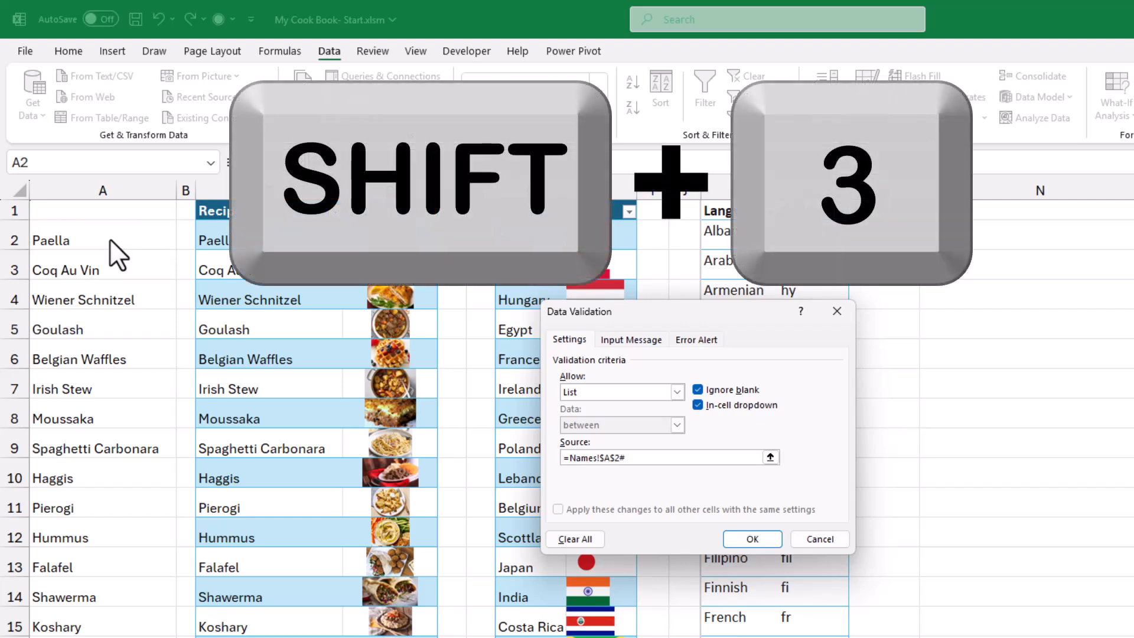
click(760, 539)
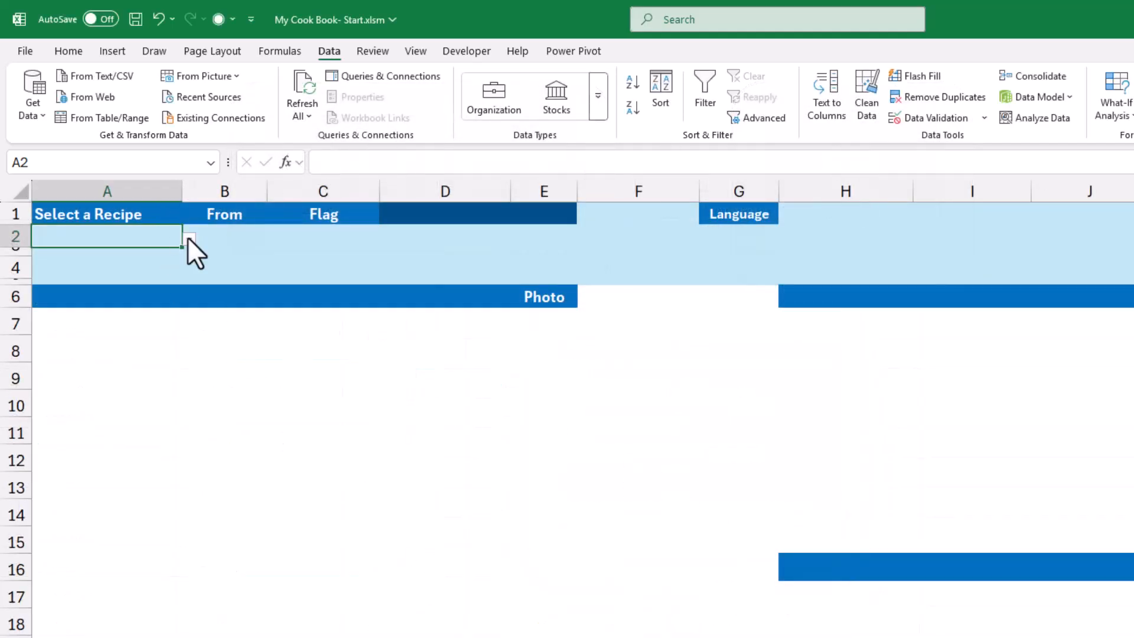
Choose Paella in the recipe list in A2, and check the description and ingredients cells on the Paella sheet.
click(189, 239)
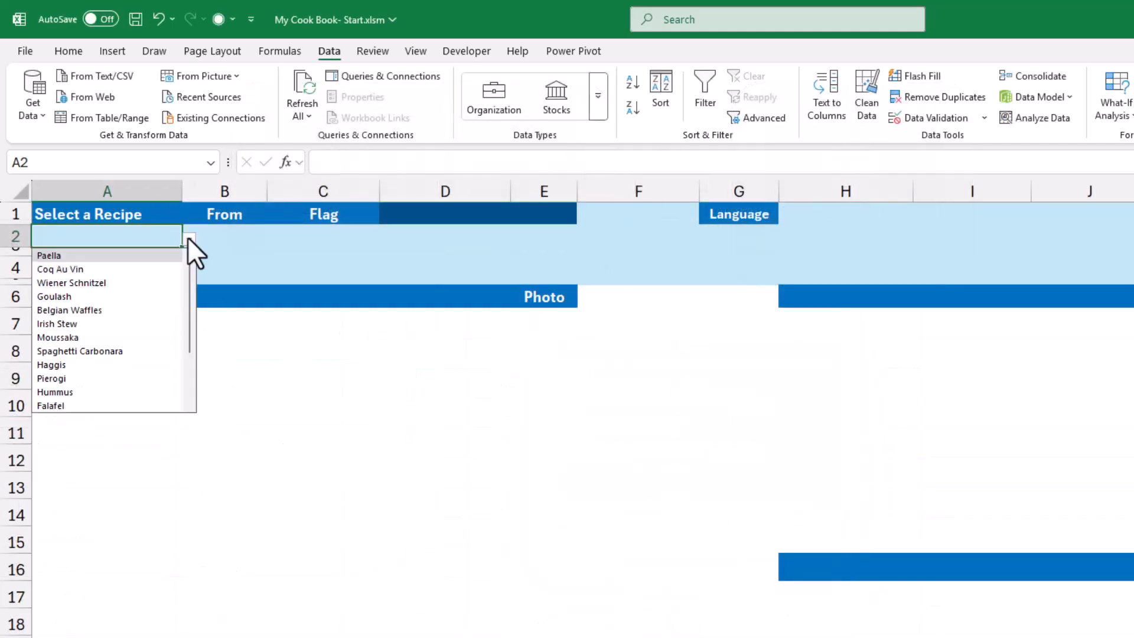
click(92, 256)
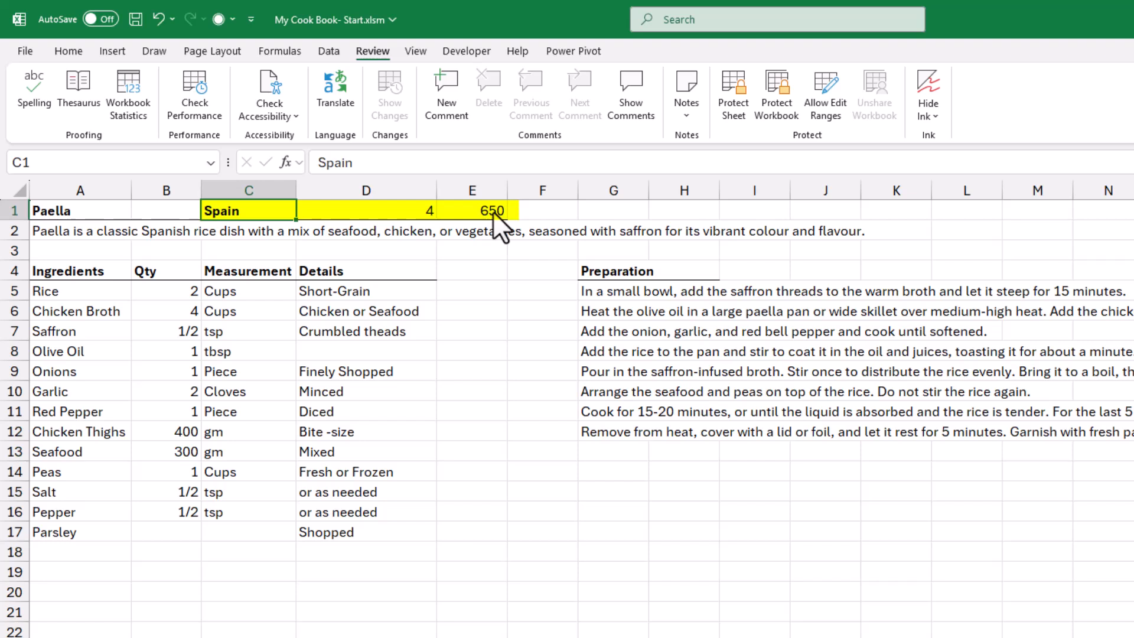
click(56, 235)
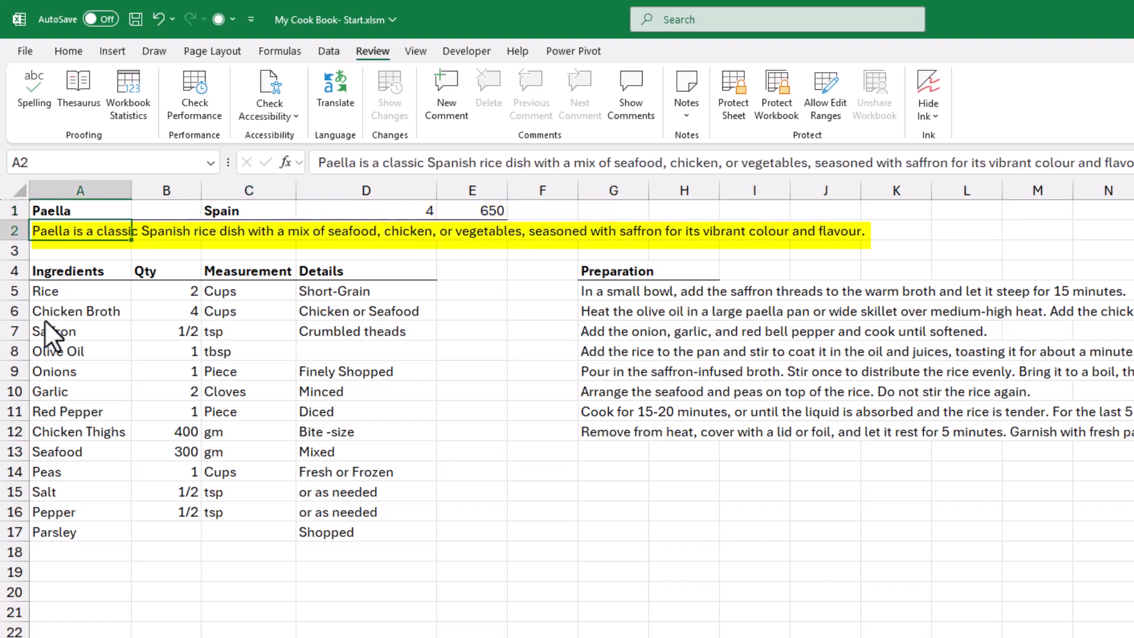
click(108, 268)
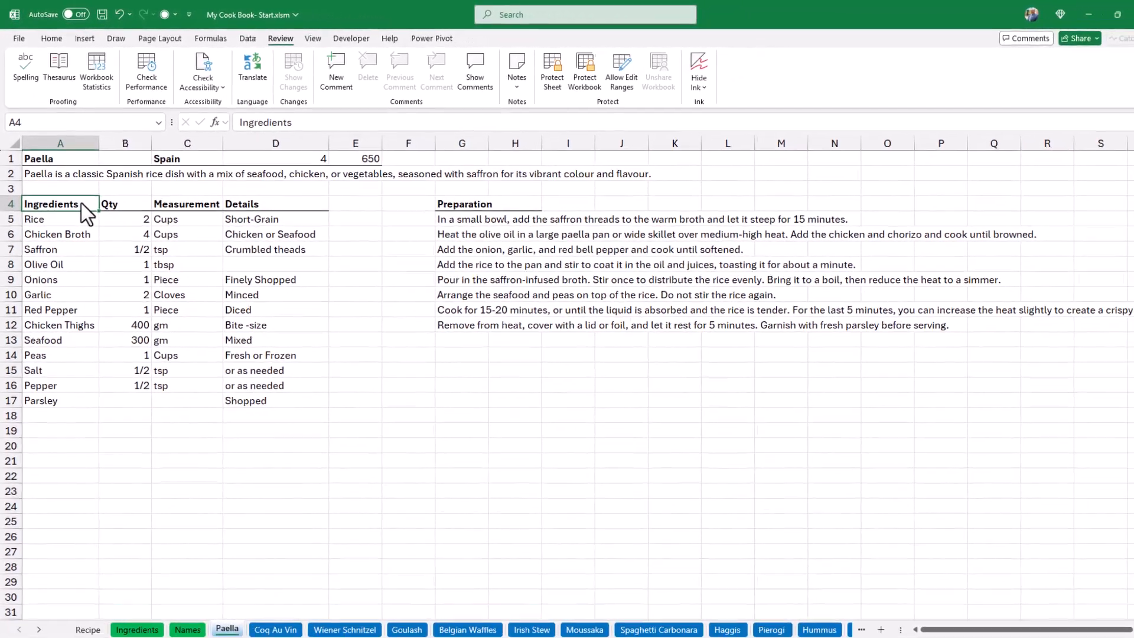
click(84, 615)
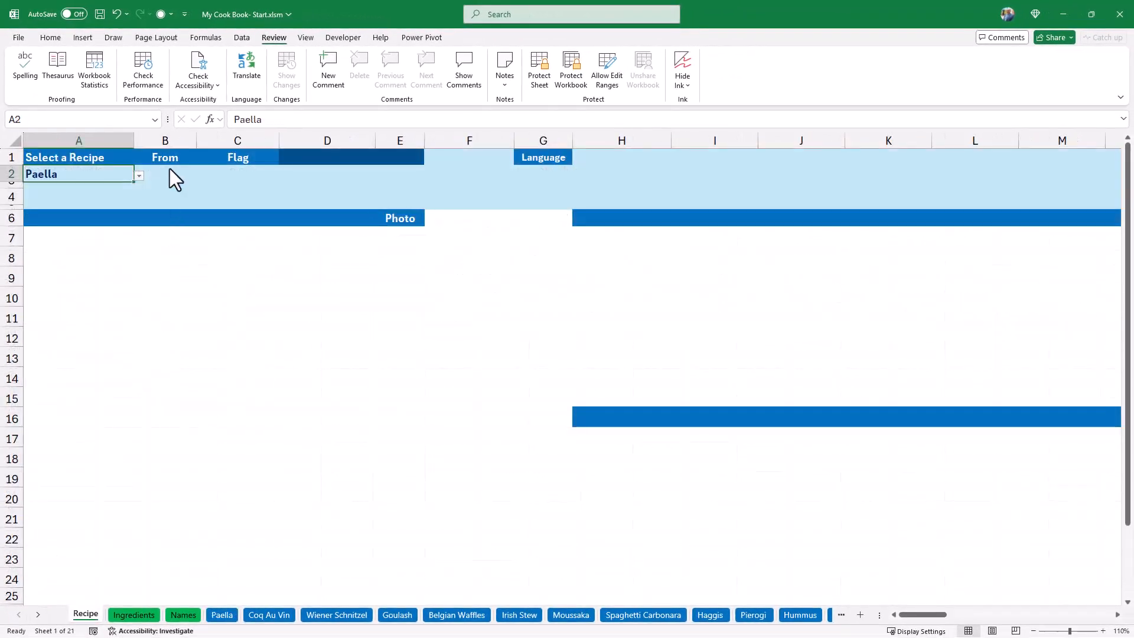
Build the sheet reference text ="'"&A2&"'!C1" in cell B2 of the Recipe sheet.
click(170, 170)
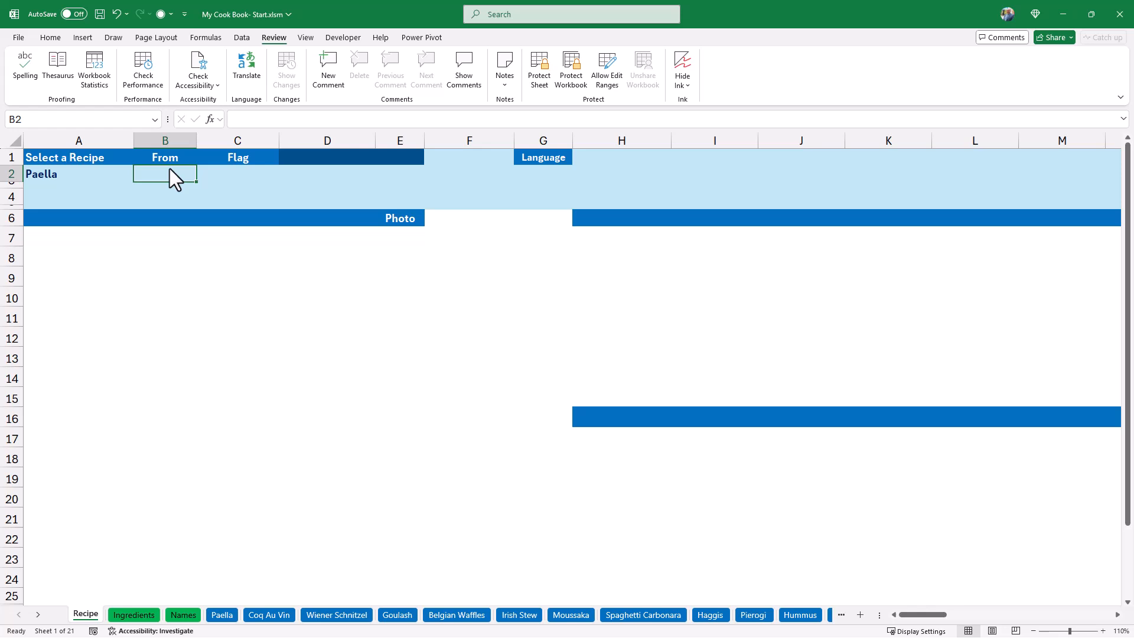
text(=)
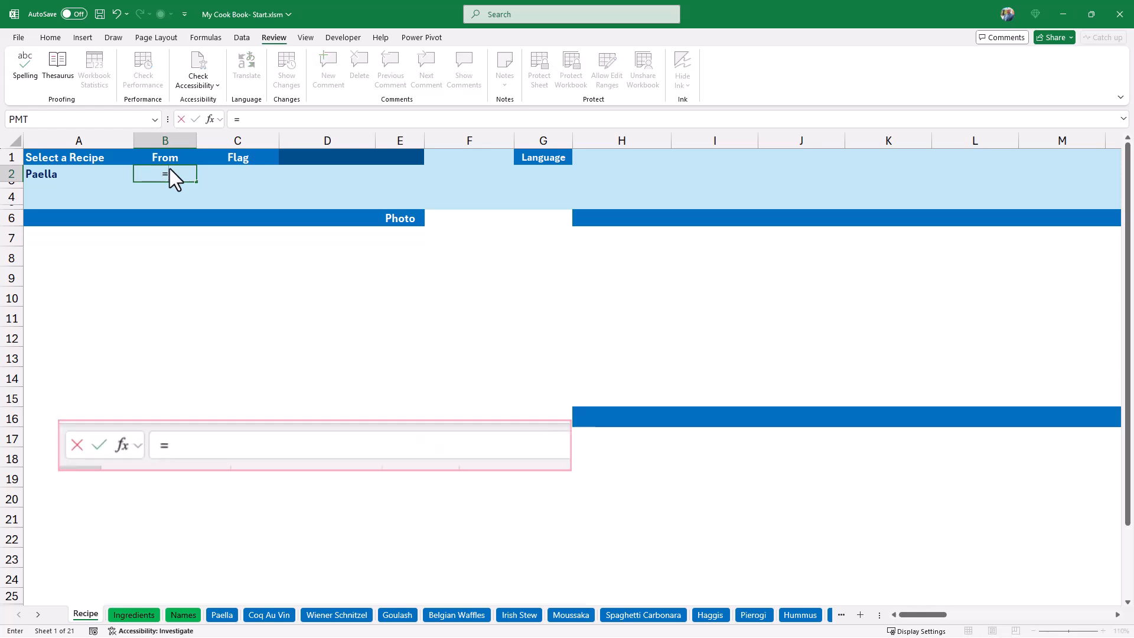
text(")
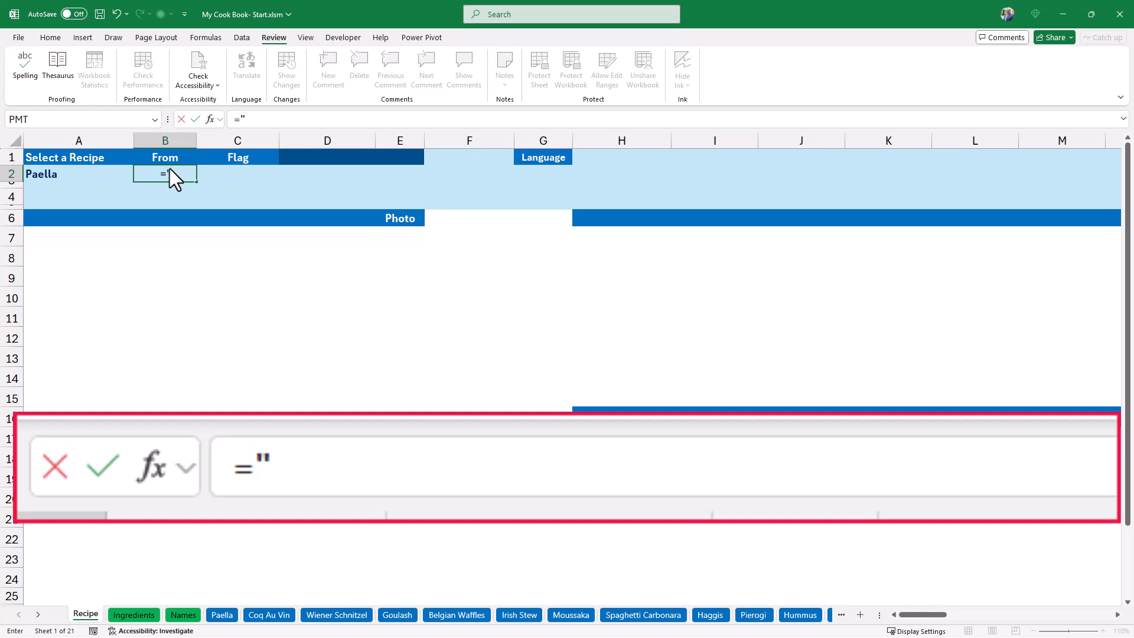
text( ' "&)
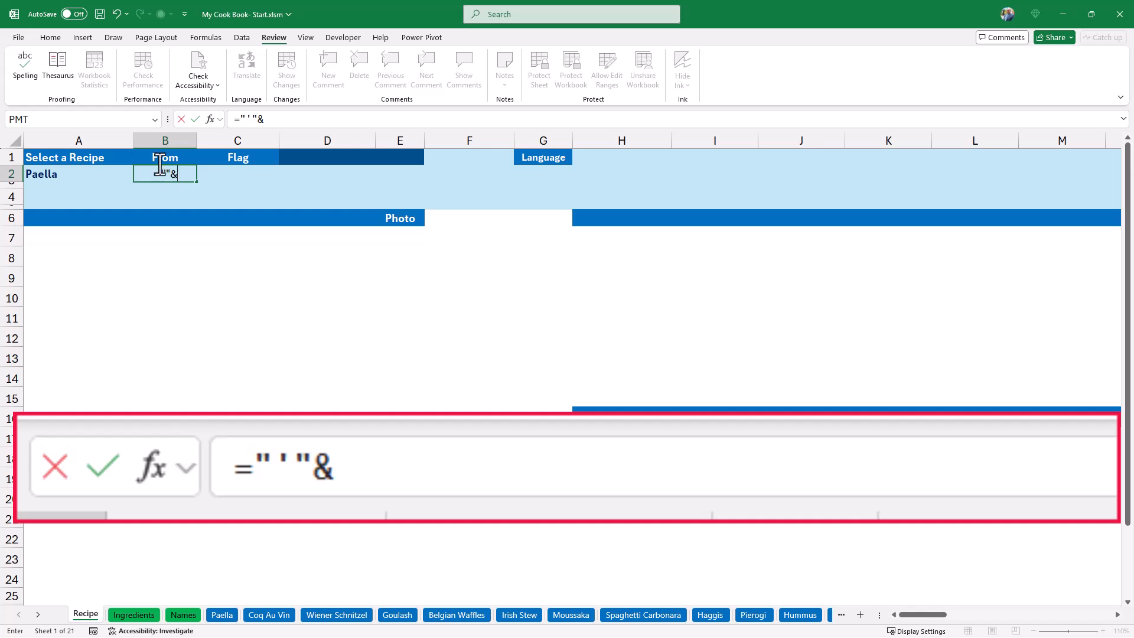
click(71, 175)
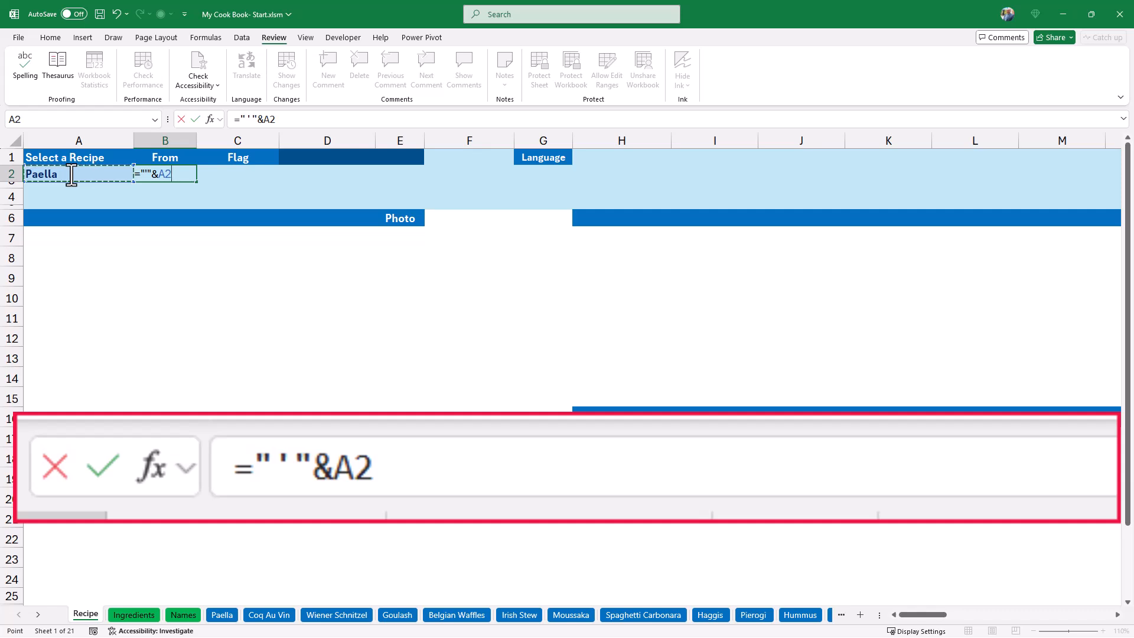
text(&)
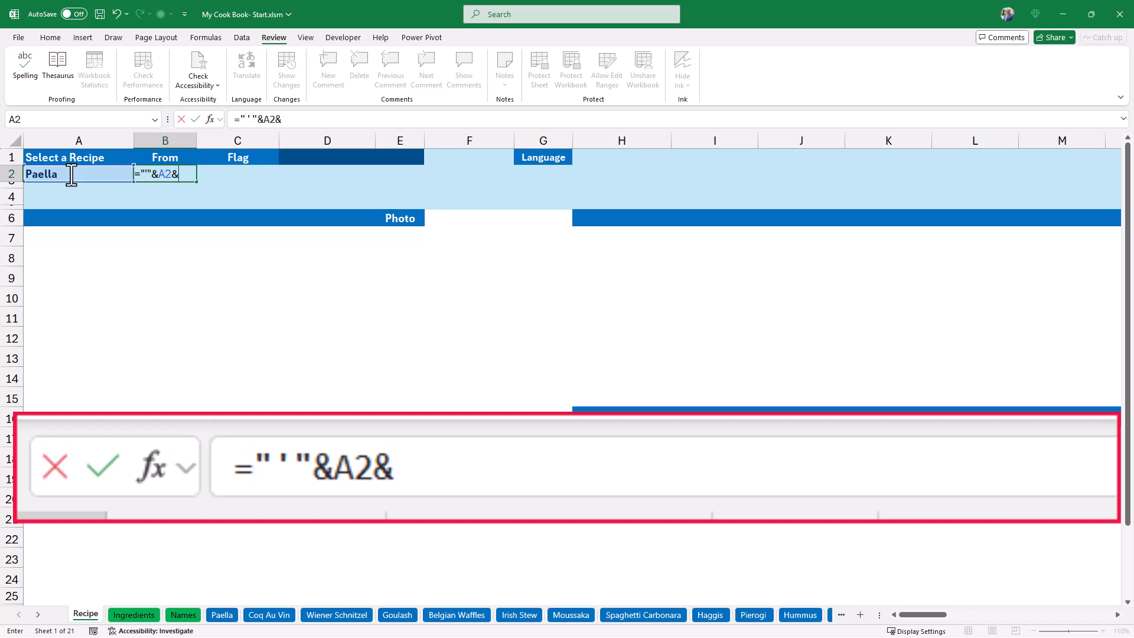
text("'!C1)
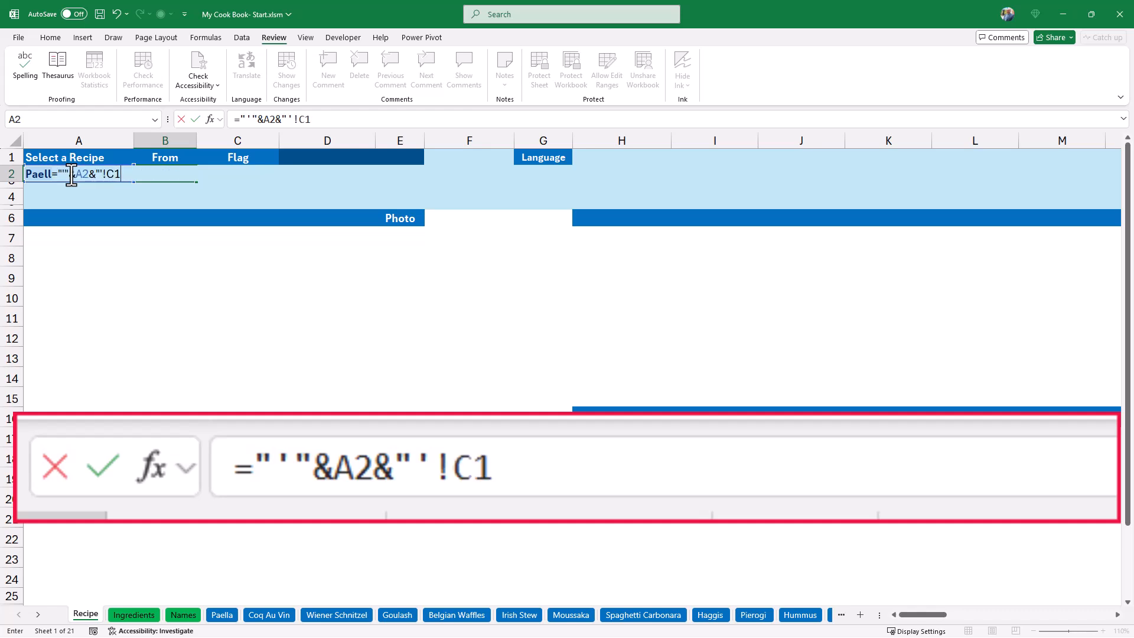
text(")
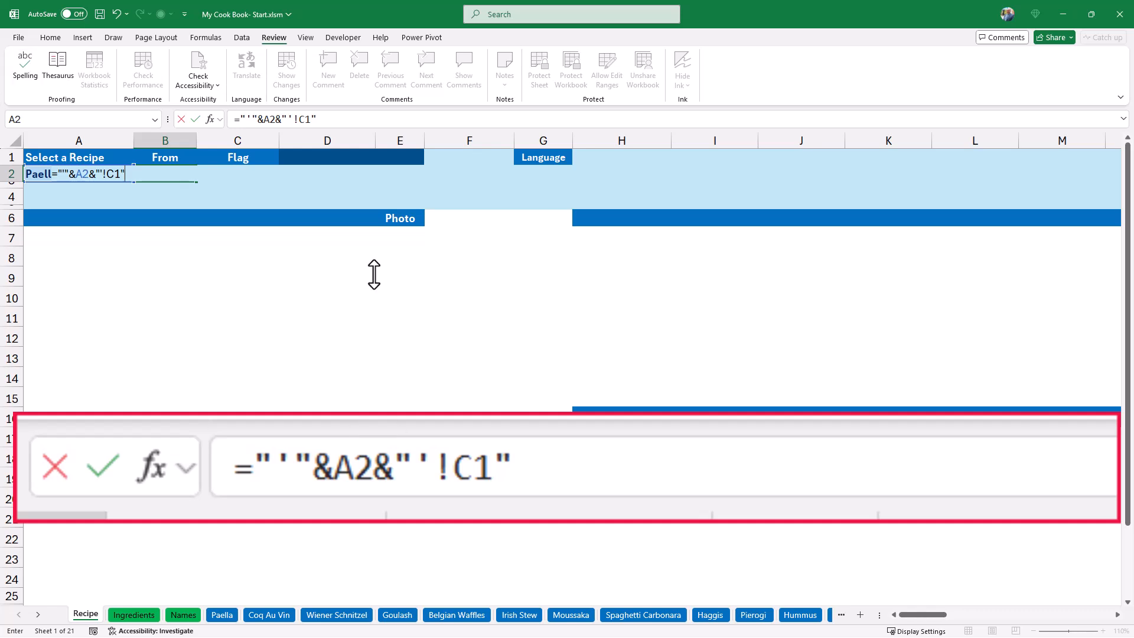
Wrap the reference text in B2 with INDIRECT so the formula is =INDIRECT("'"&A2&"'!C1").
click(244, 119)
click(239, 119)
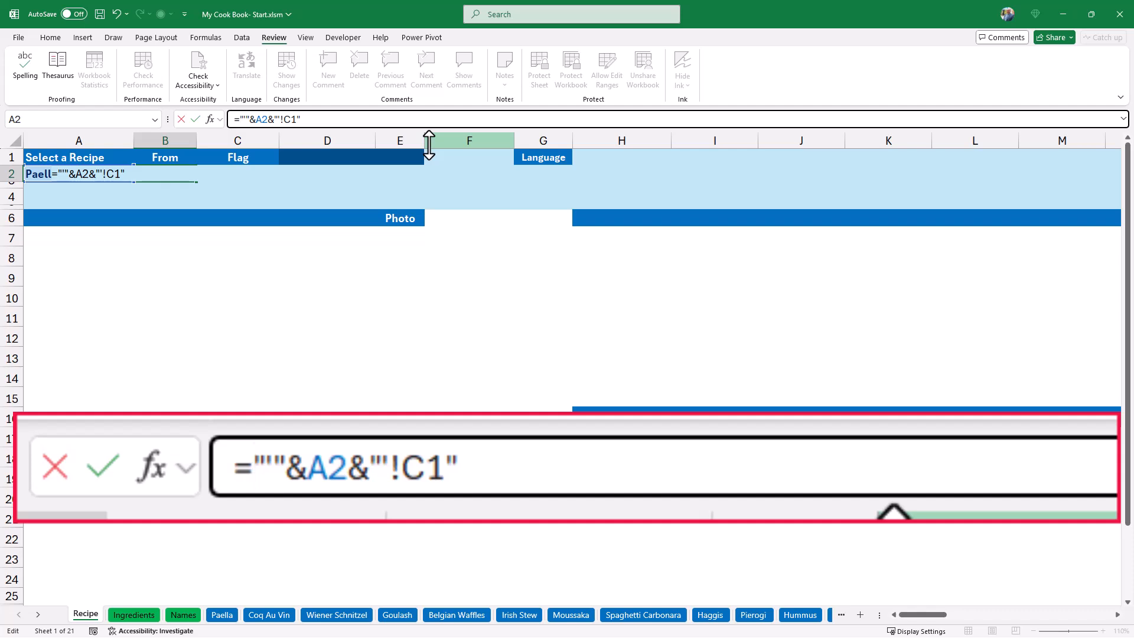
text(indirect()
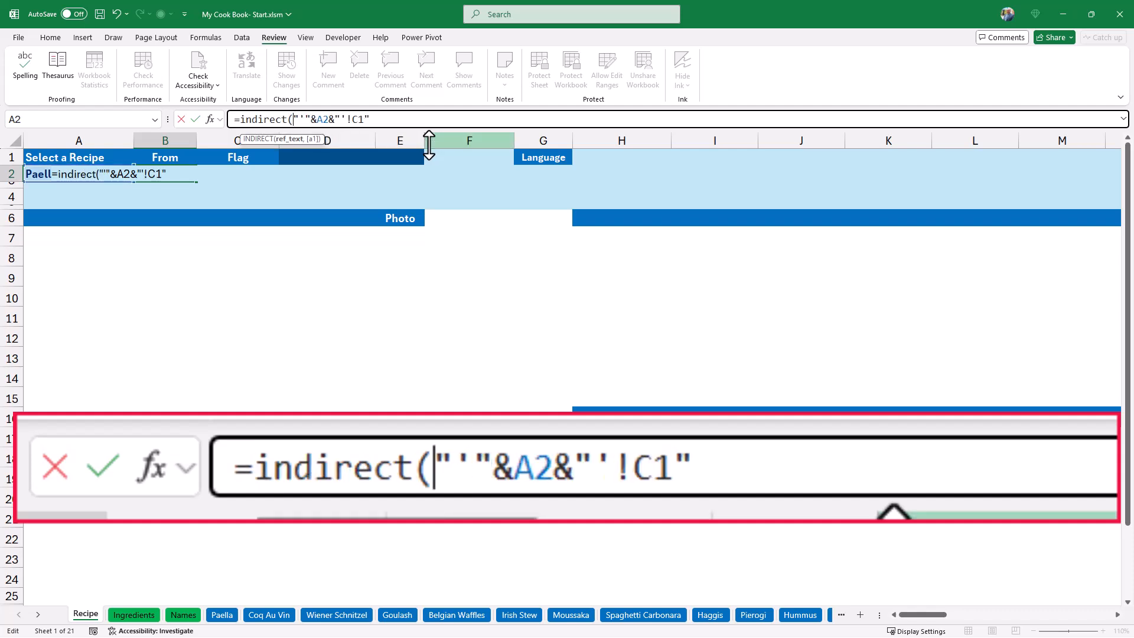
text())
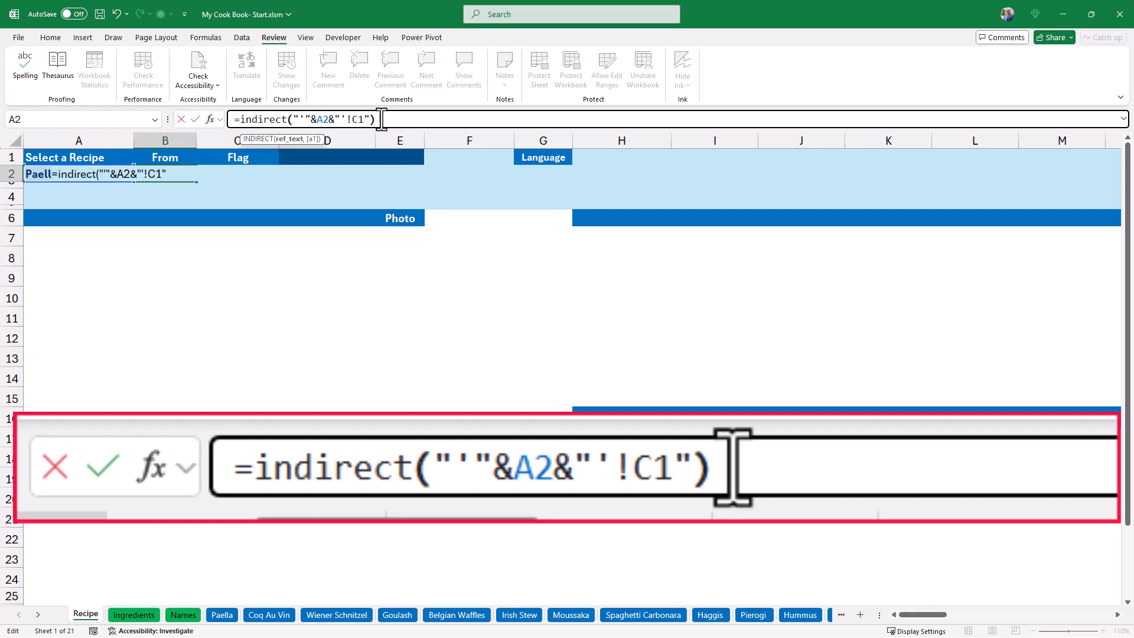
key(Return)
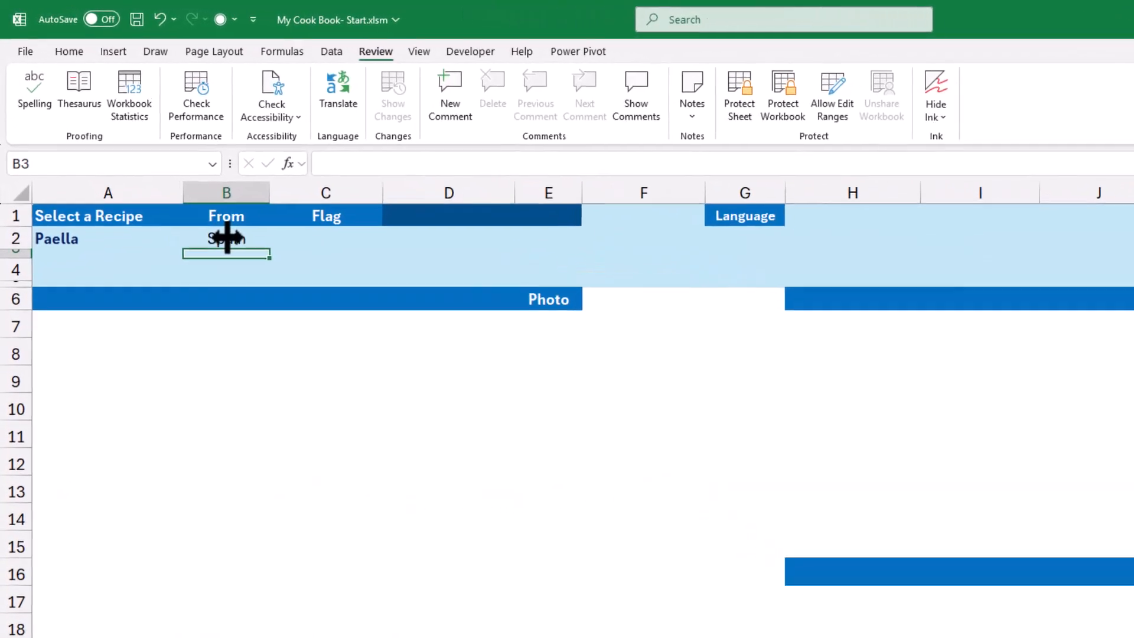
Test the country lookup in B2 by choosing Goulash from the recipe list in A2.
click(226, 238)
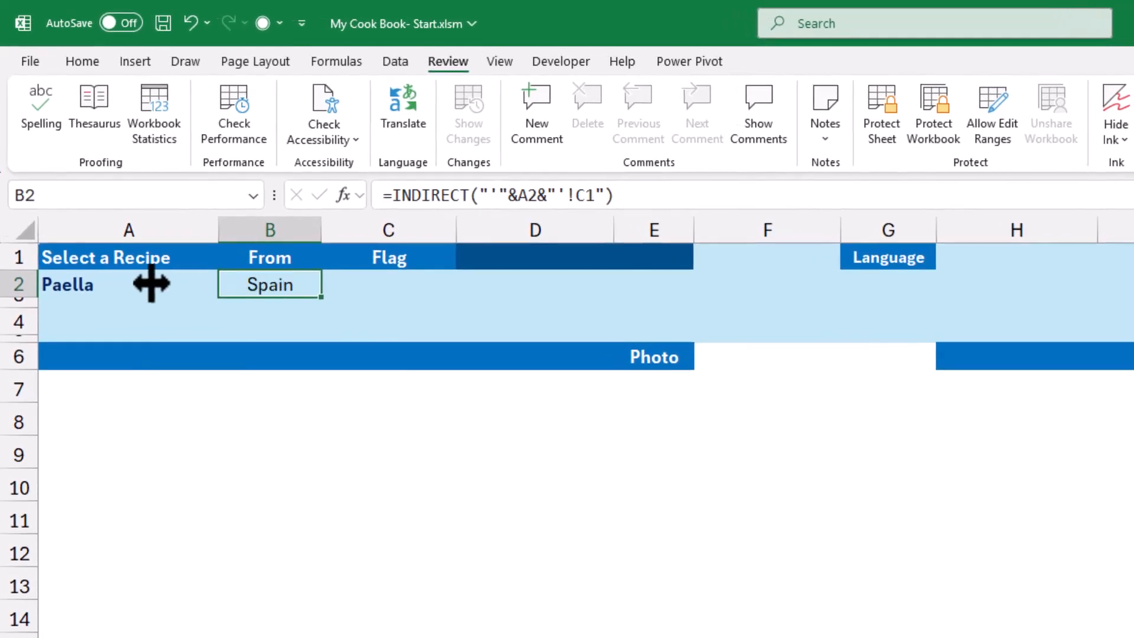
click(81, 285)
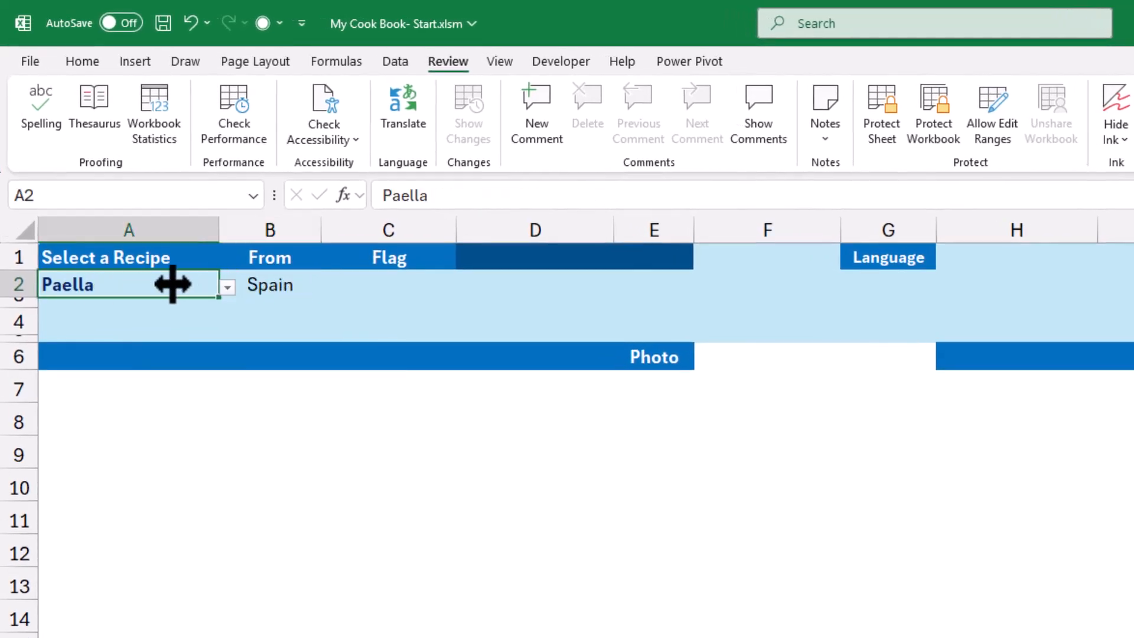
click(228, 287)
click(67, 356)
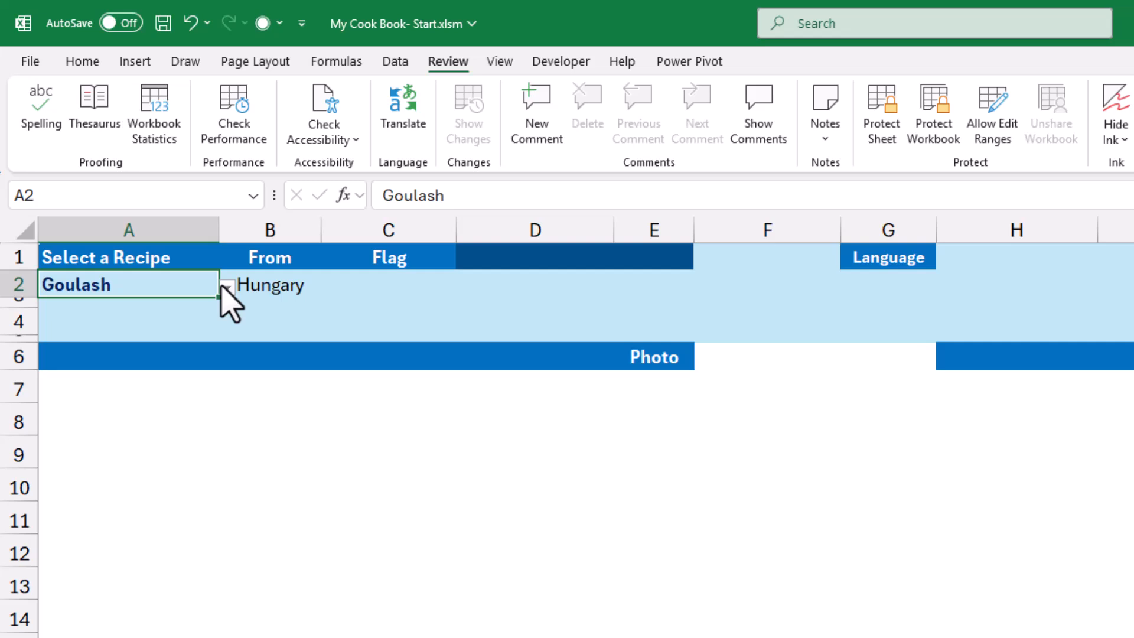
Enter =INDIRECT("'"&$A$2&"'!D1") in D1 to retrieve the selected recipe's servings.
click(516, 255)
text(=indirect("'"&)
click(97, 287)
key(F4)
text(&"'!D1"))
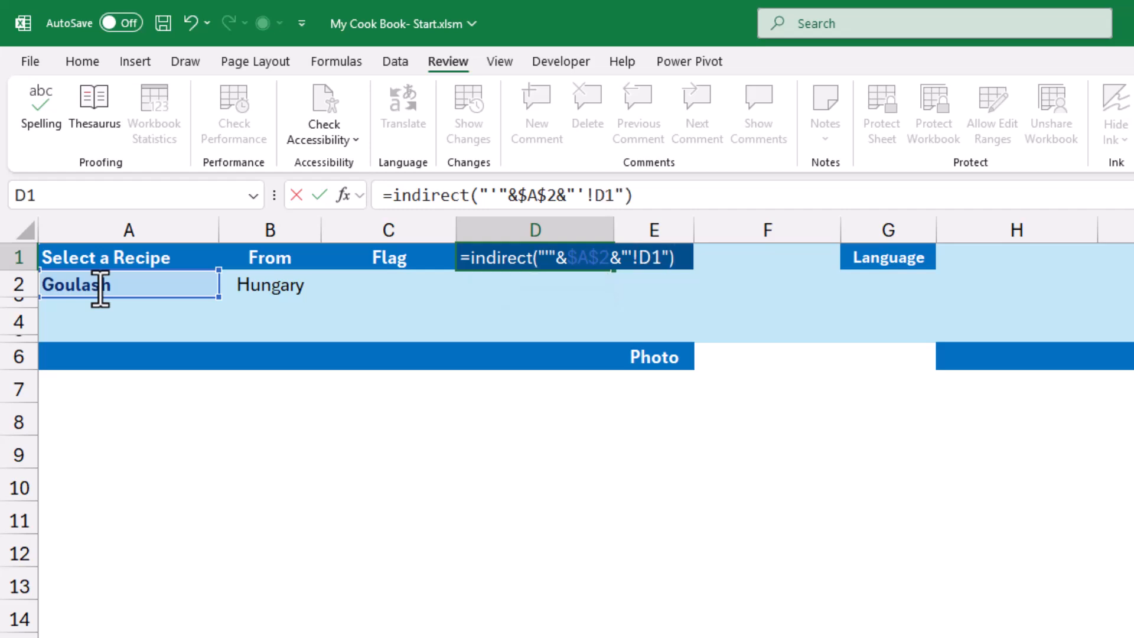
key(Return)
Copy the D1 formula to E1 and change its reference there to =INDIRECT("'"&$A$2&"'!E1").
click(565, 254)
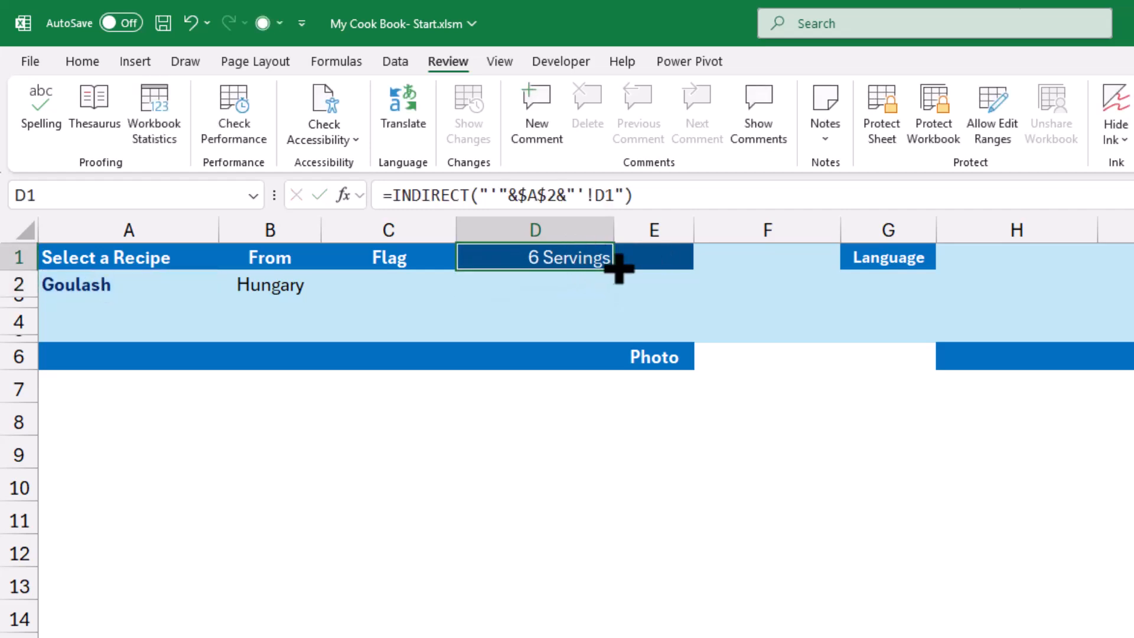
drag(616, 269, 674, 268)
drag(605, 196, 599, 197)
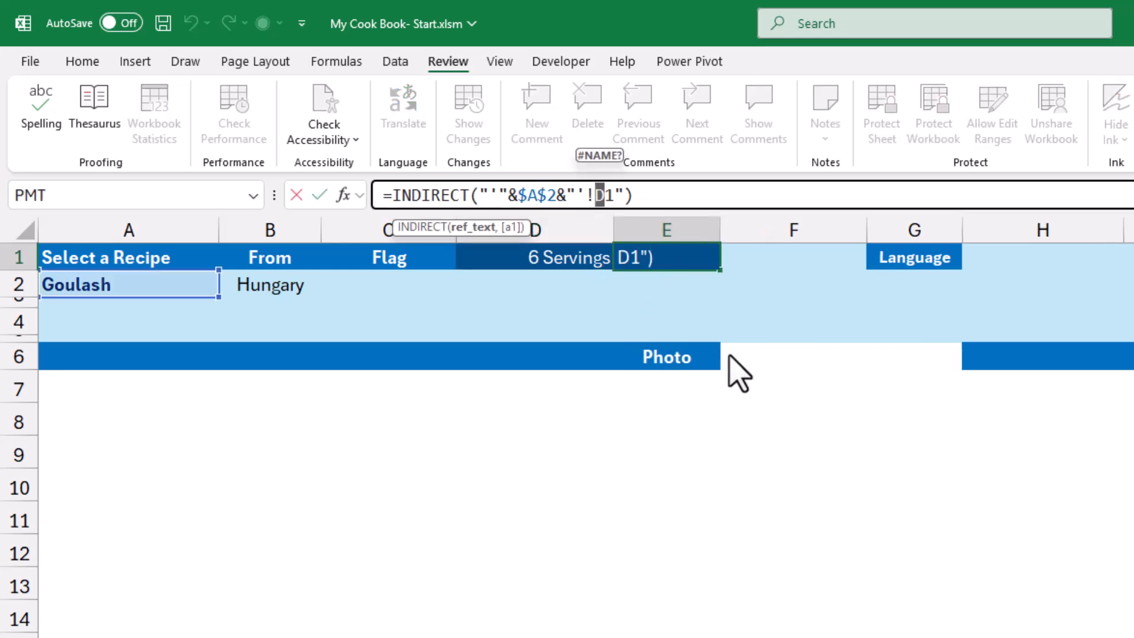
text(E)
key(ctrl+Return)
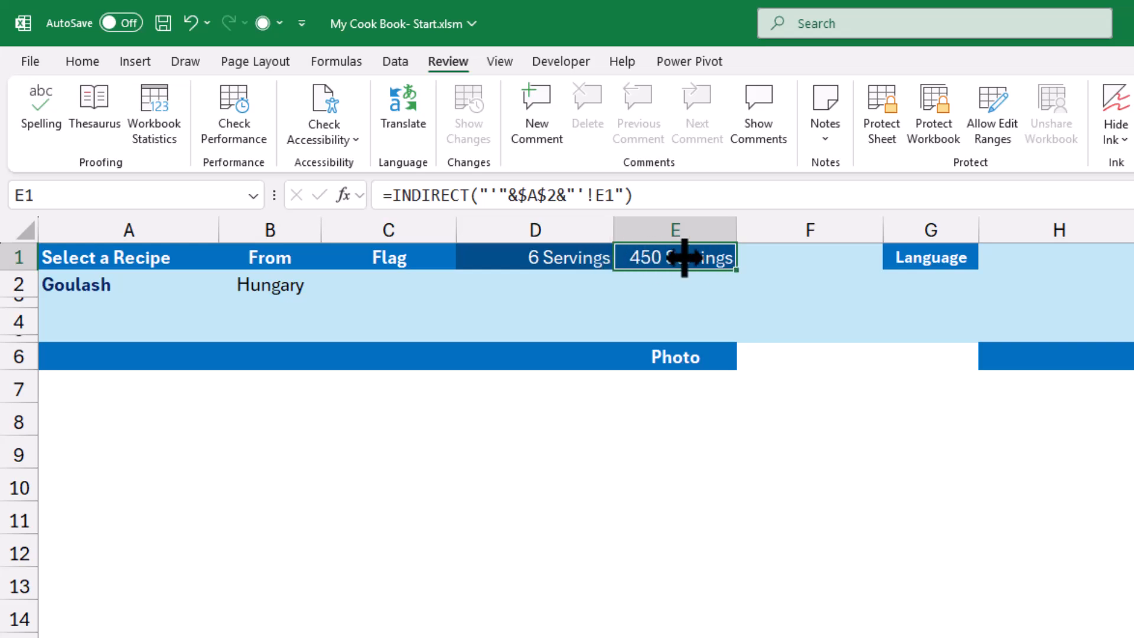
Give E1 the custom number format #0 "Cal/Serv.".
key(ctrl+1)
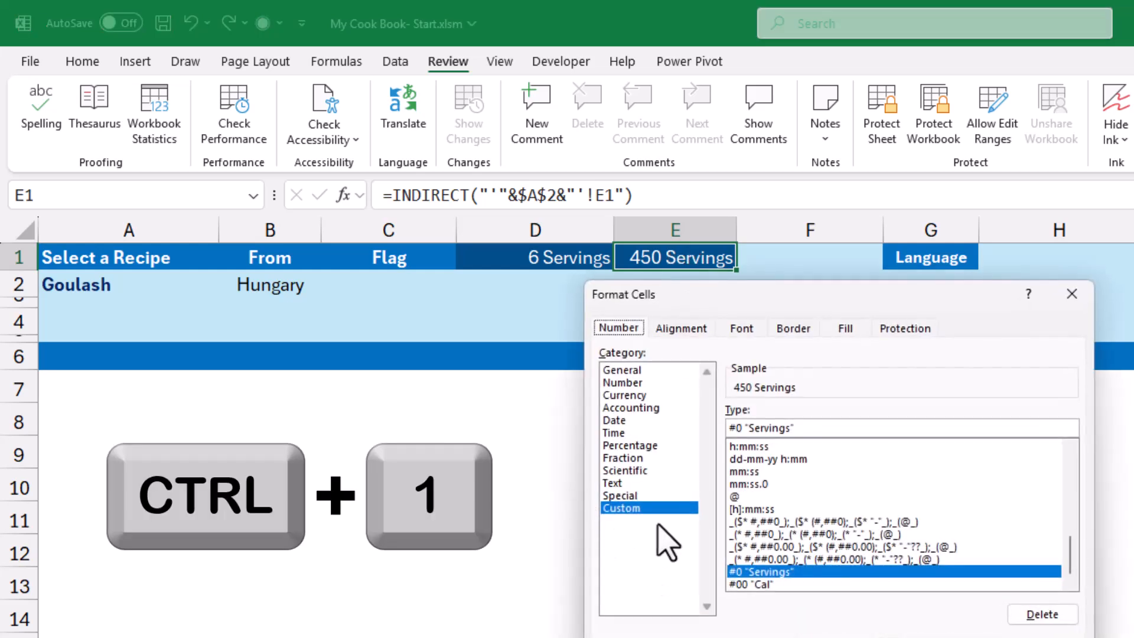
drag(750, 427, 790, 426)
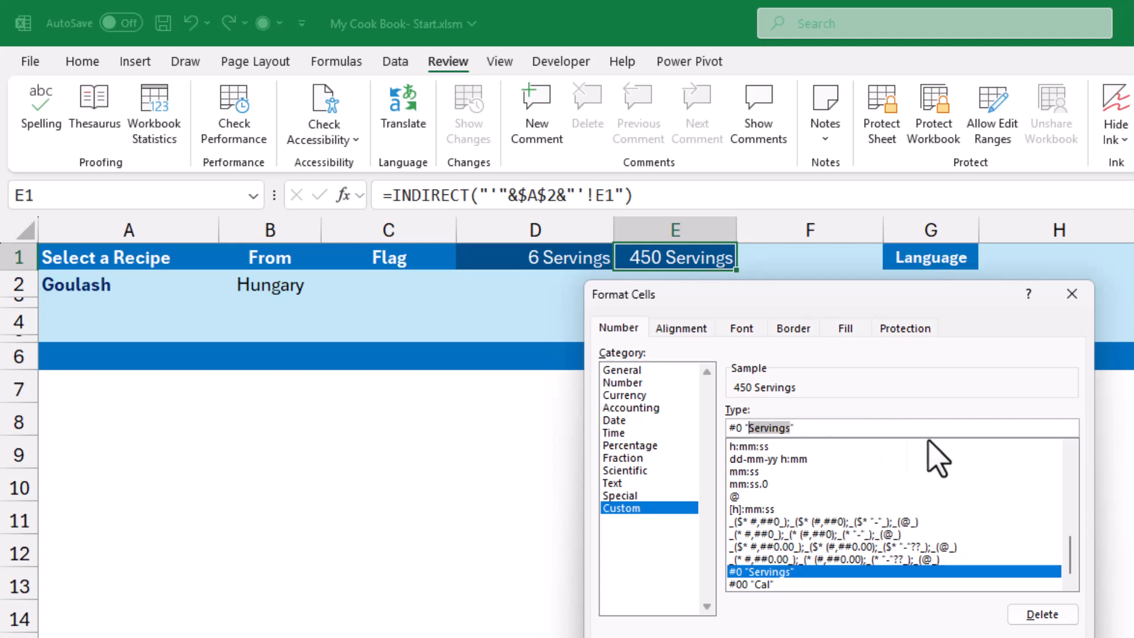
text(Cal)
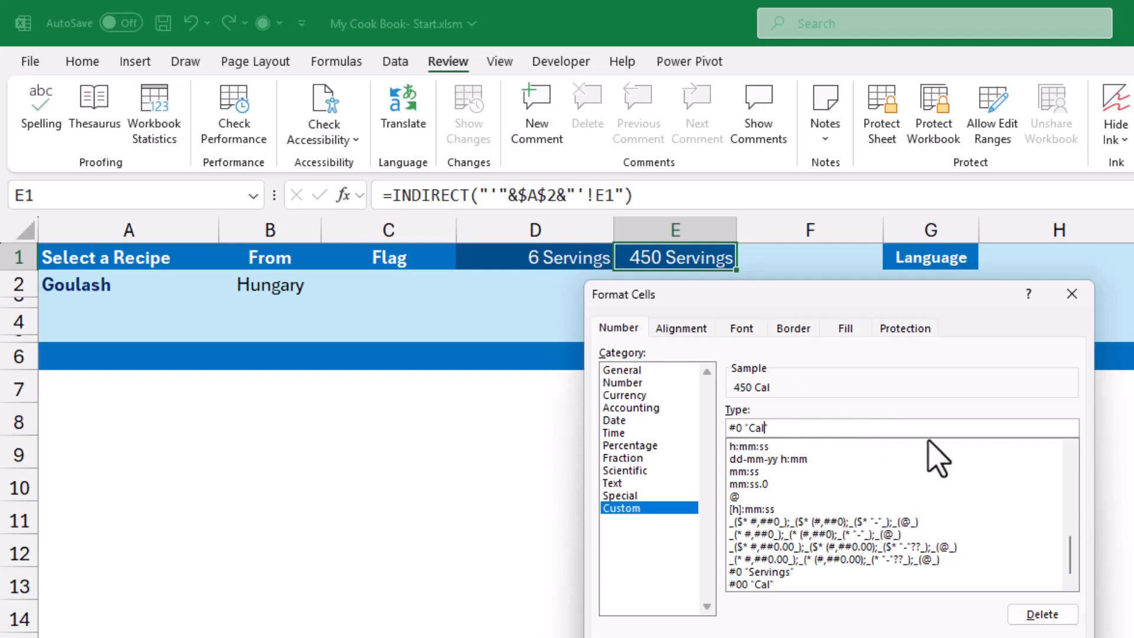
text(/Serv.)
key(Return)
Enter =INDIRECT("'"&$A$2&"'!A2") in A4 to retrieve the selected recipe's description.
click(80, 320)
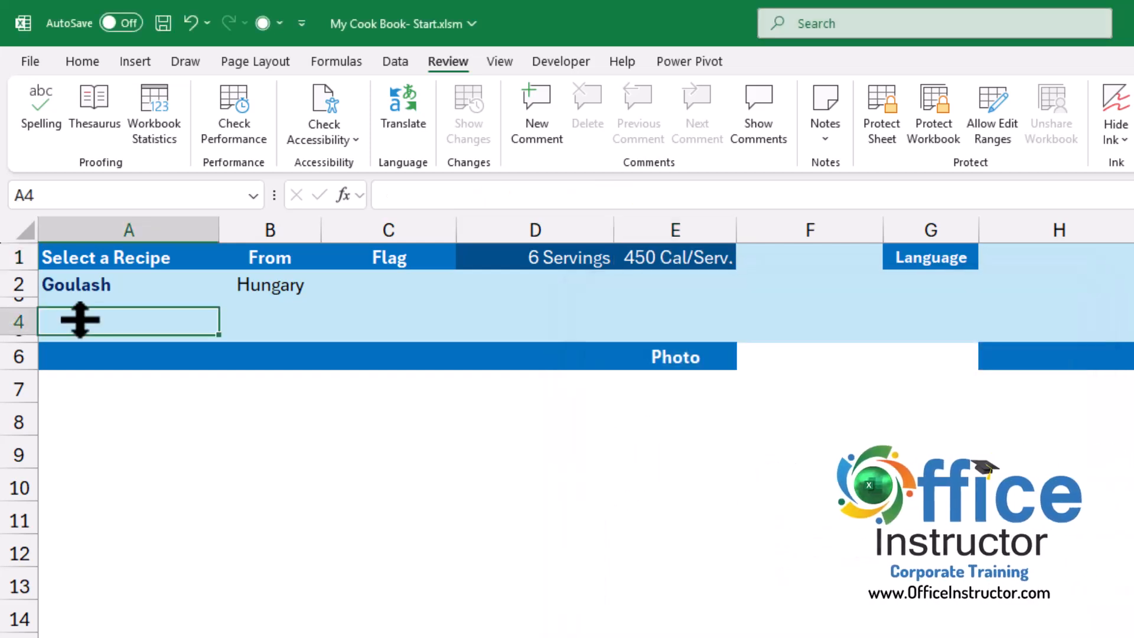
click(433, 194)
key(ctrl+v)
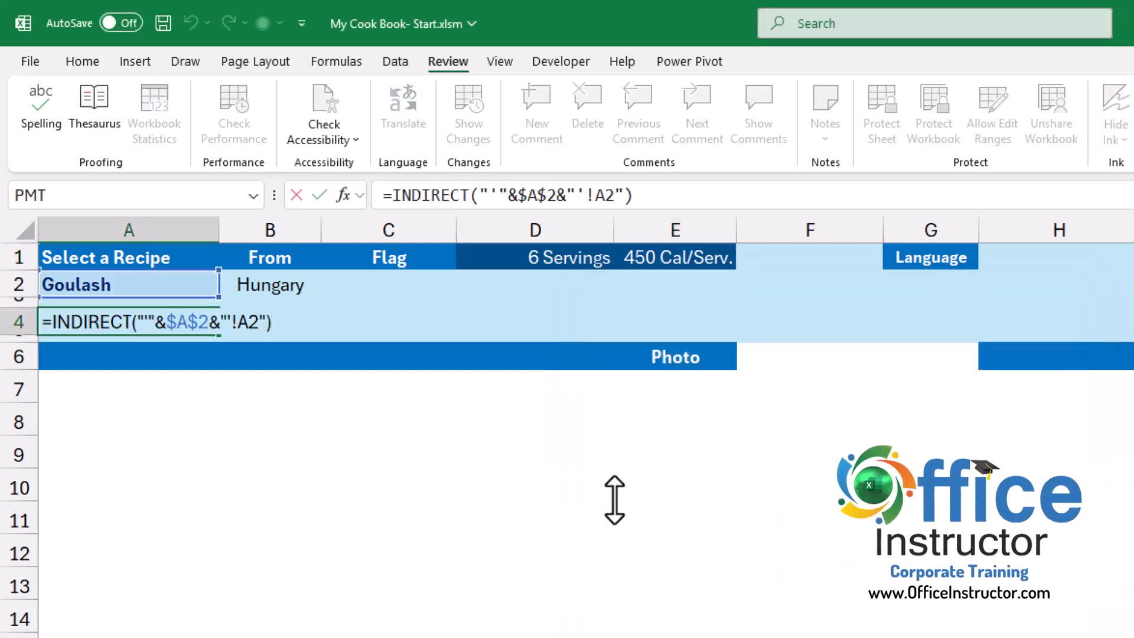
key(Return)
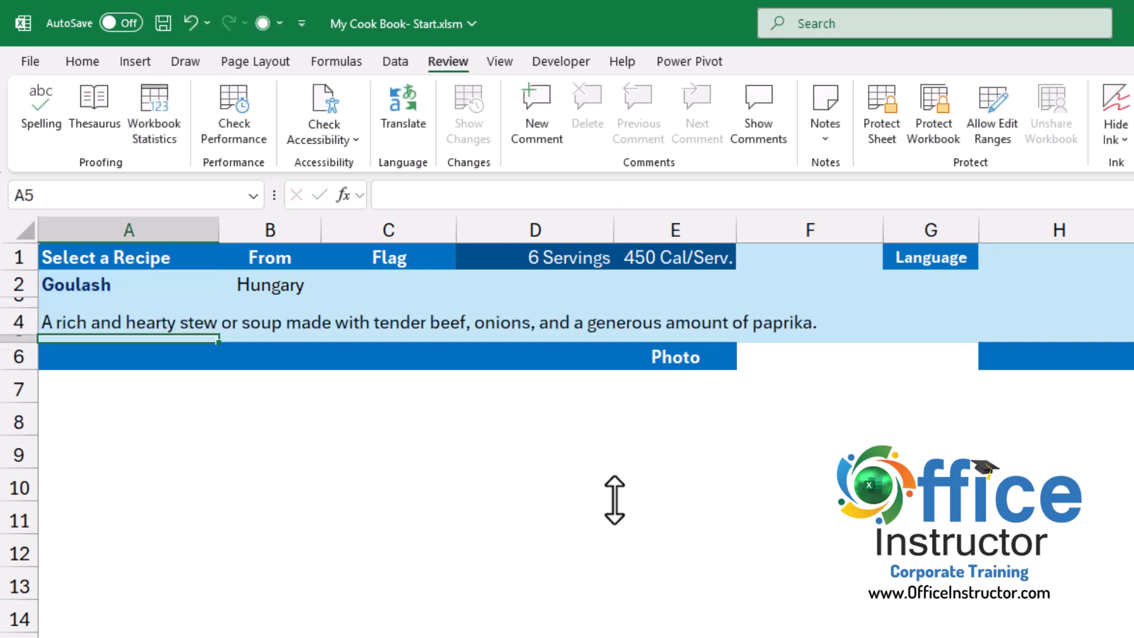
Switch the recipe selected in A2 to Paella to test the lookup formulas.
click(204, 287)
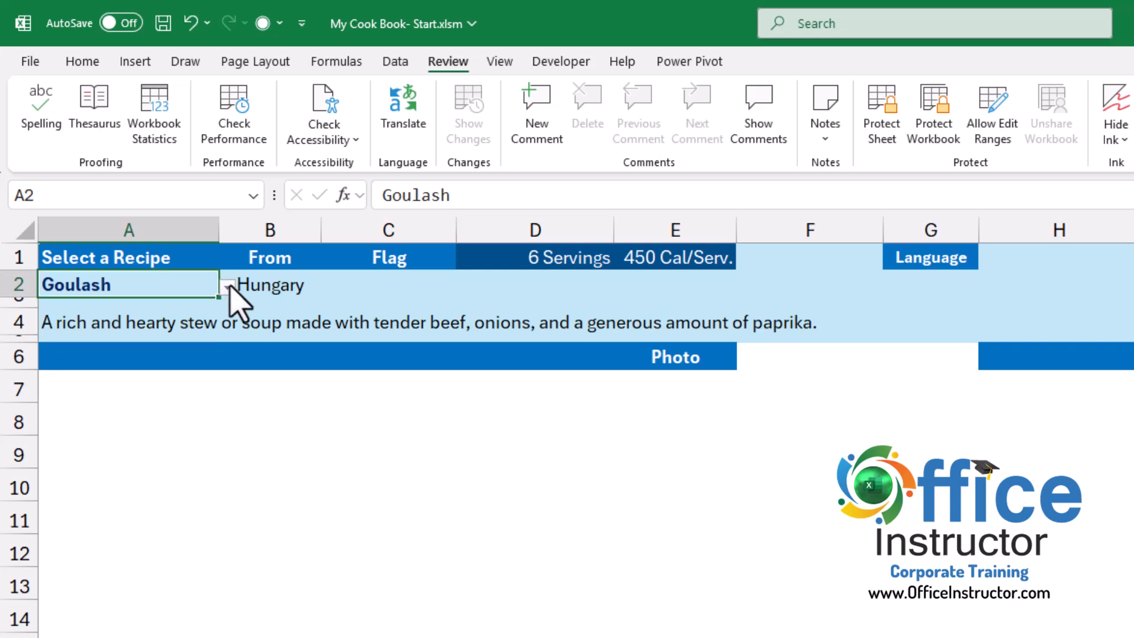
click(227, 287)
click(77, 306)
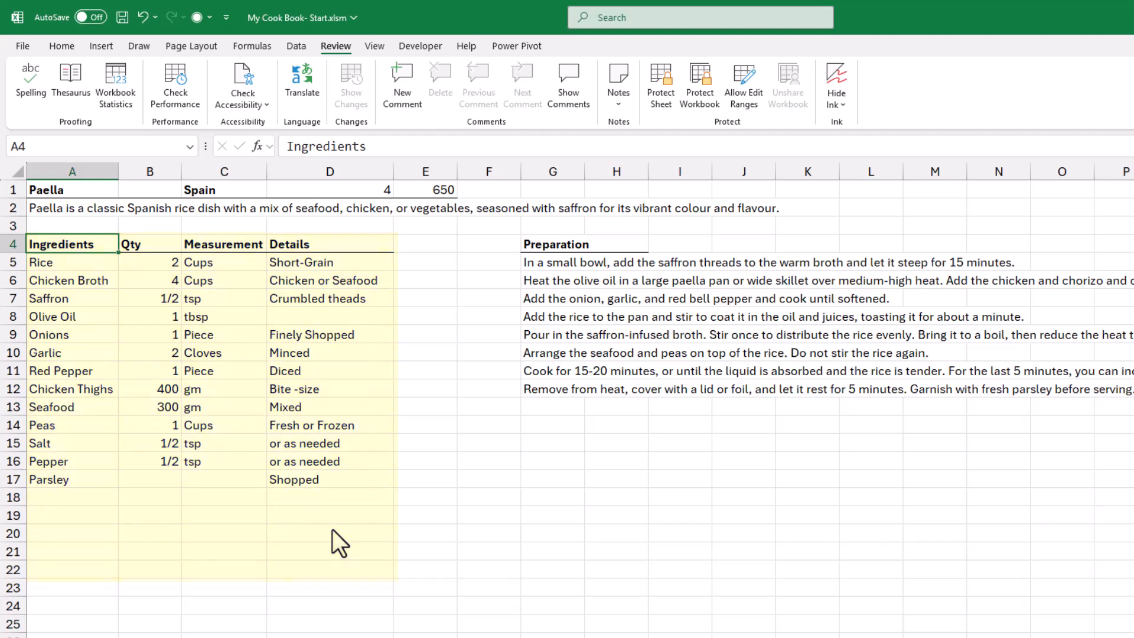
On the Recipe sheet, enter =INDIRECT("'"&A2&"'!A4:D22") in A6 to retrieve the selected recipe's ingredients table.
key(ctrl+Page_Up)
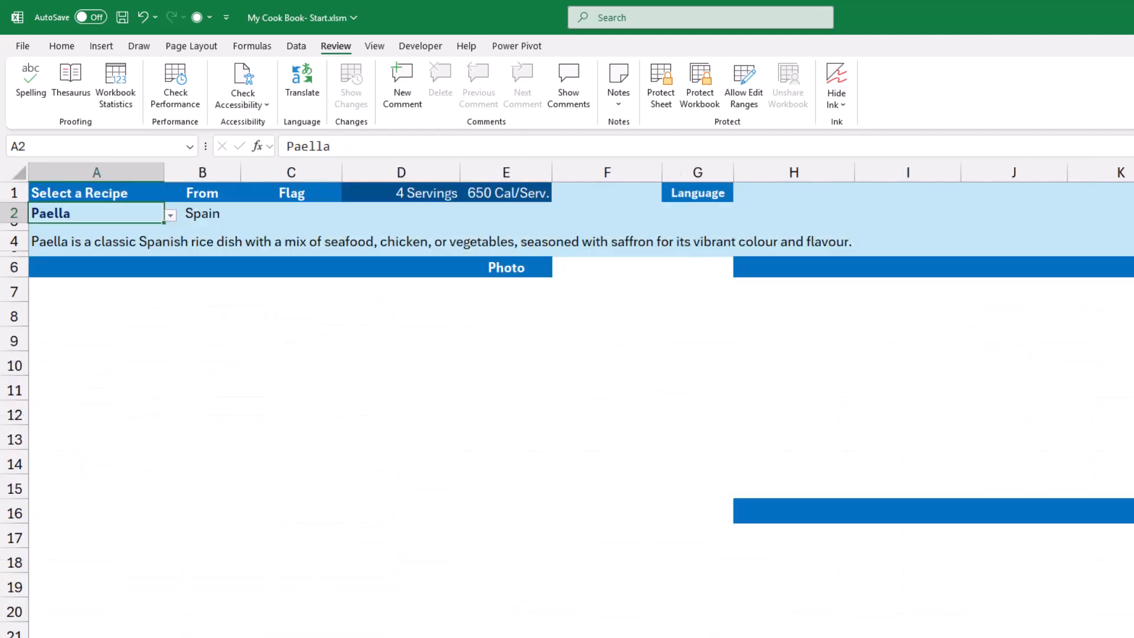
click(39, 269)
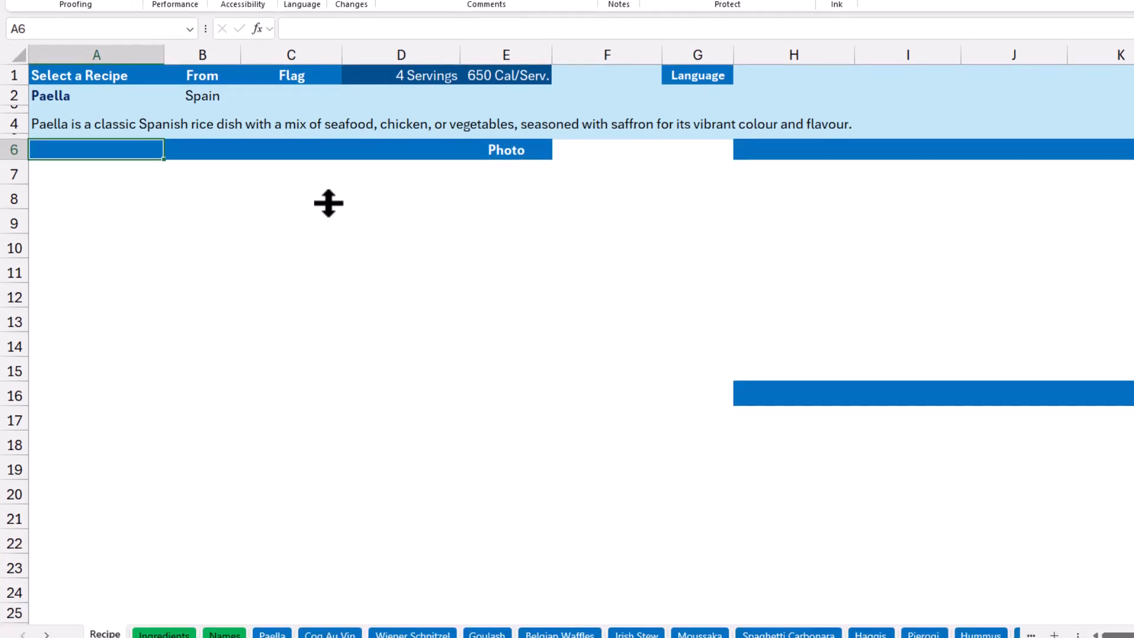
text(=in)
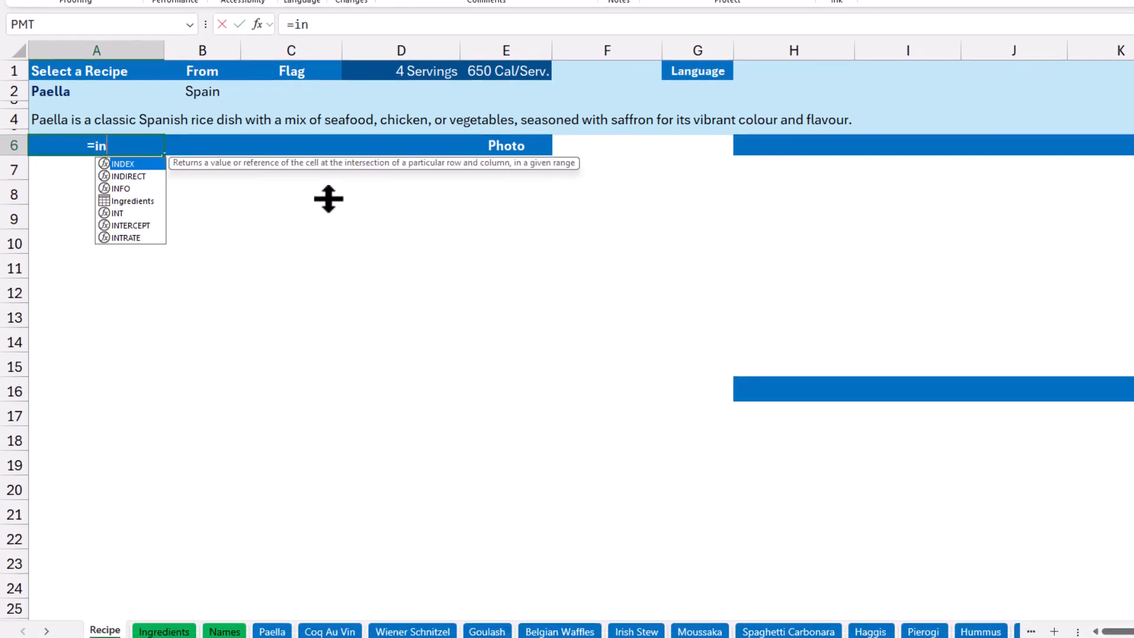
text(direct()
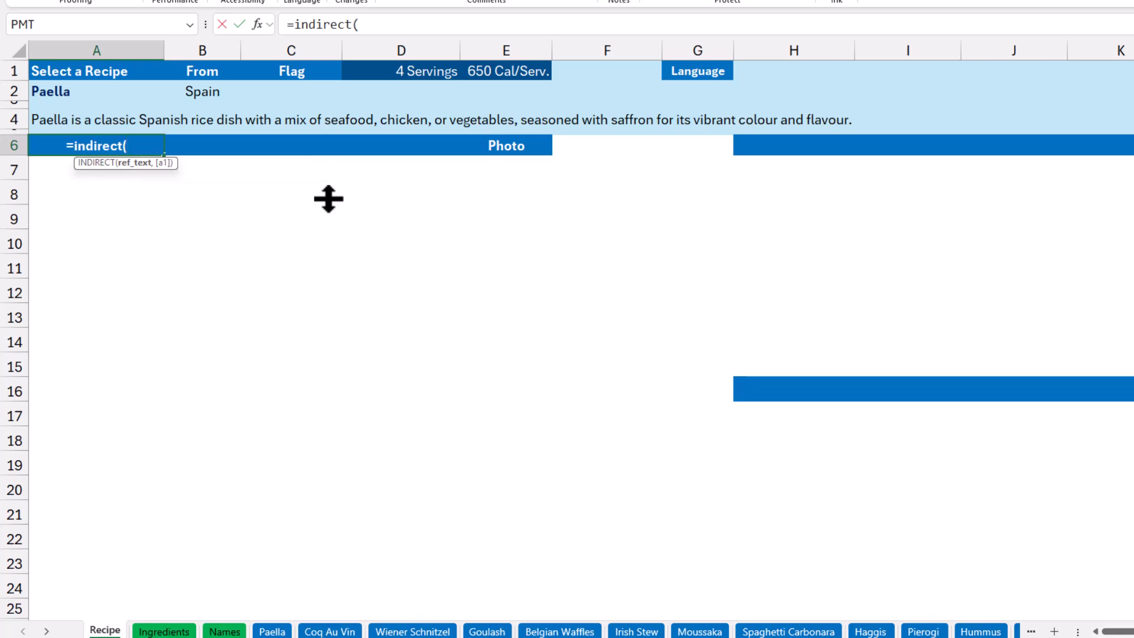
text("'")
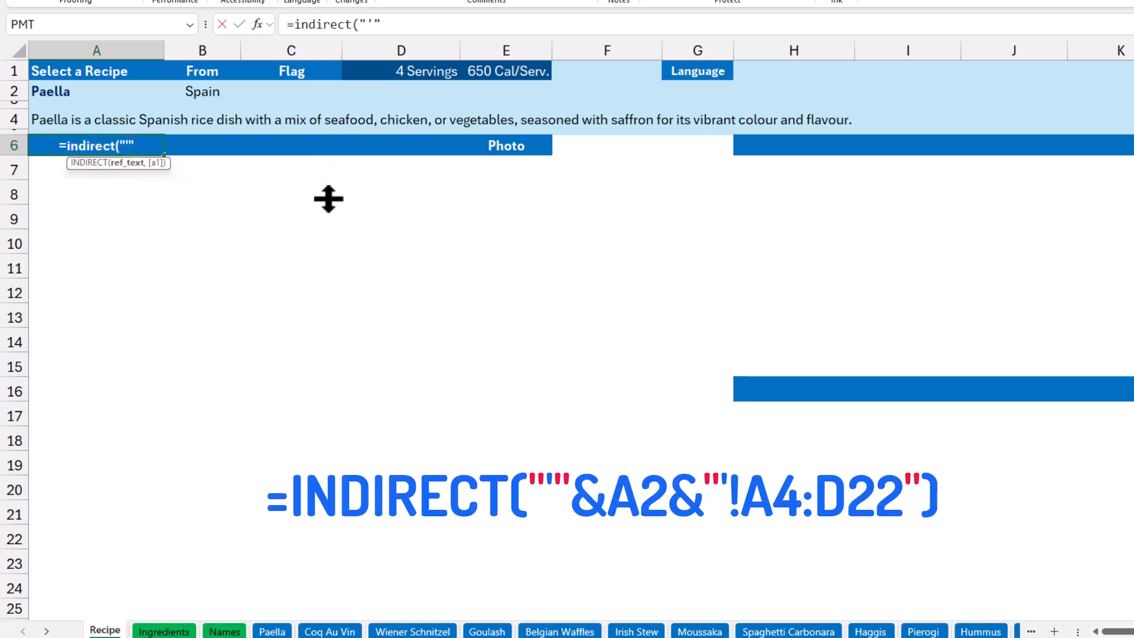
text(&)
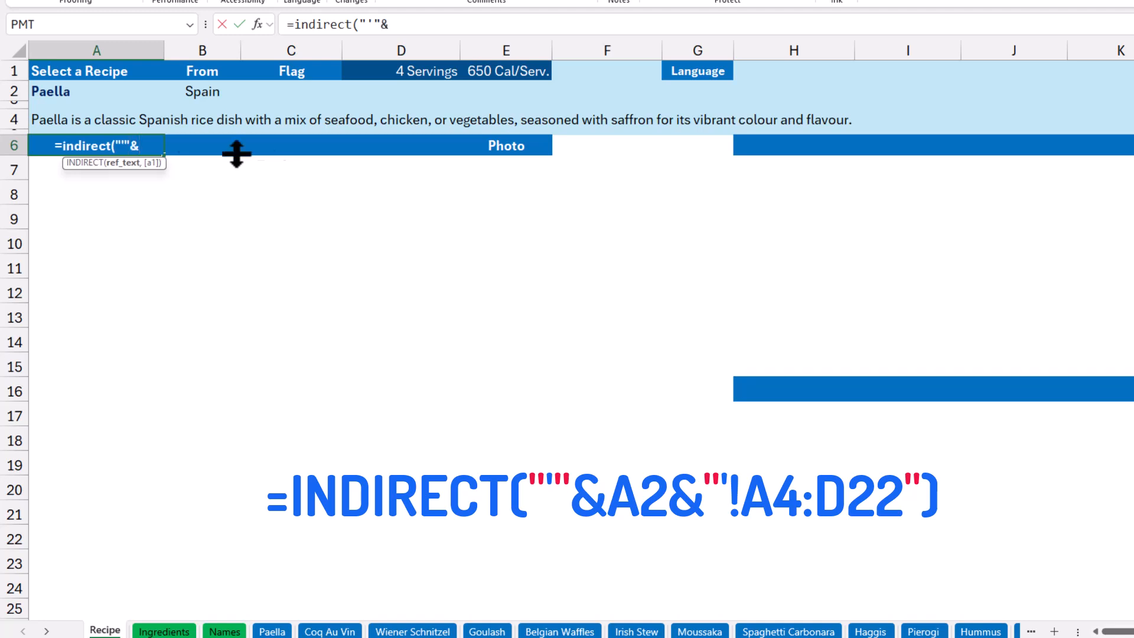
click(77, 94)
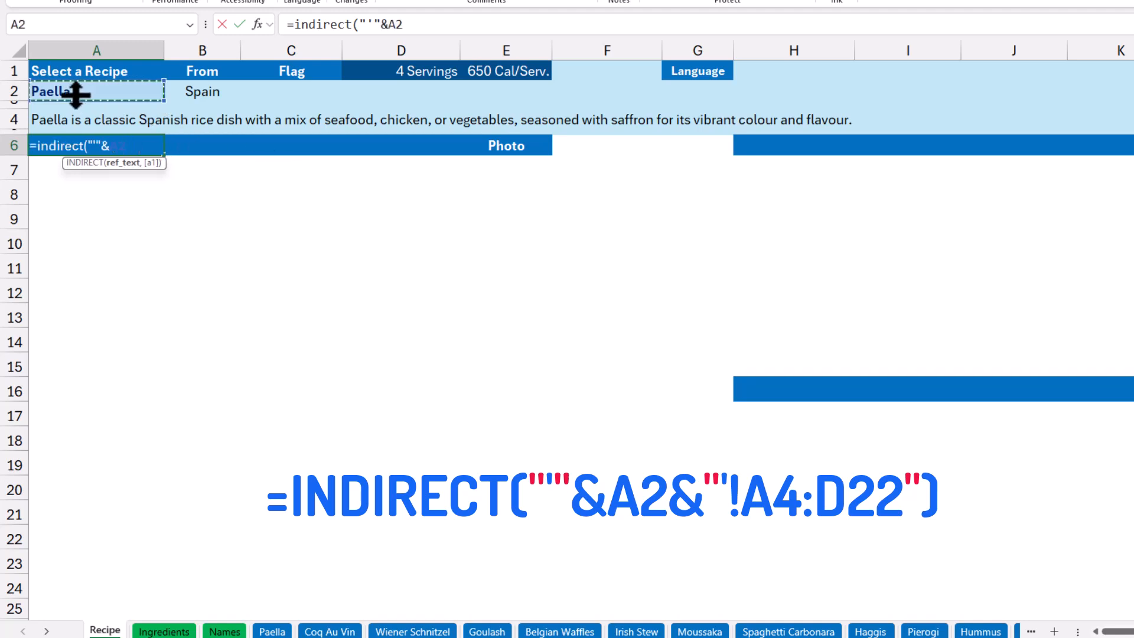
text(&)
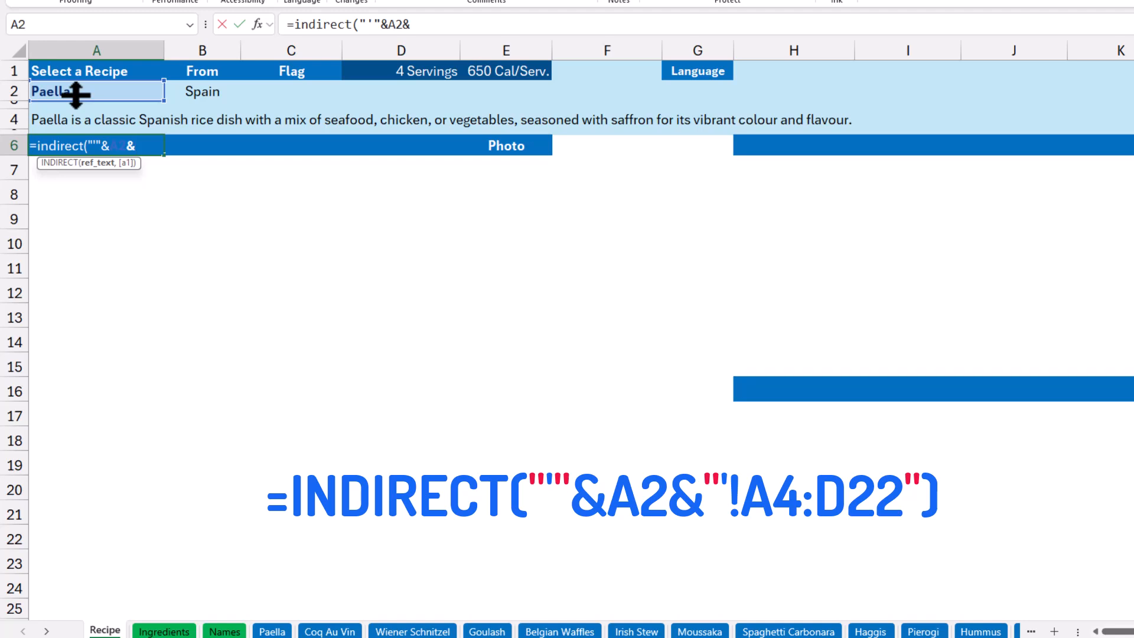
text("'!A4:D)
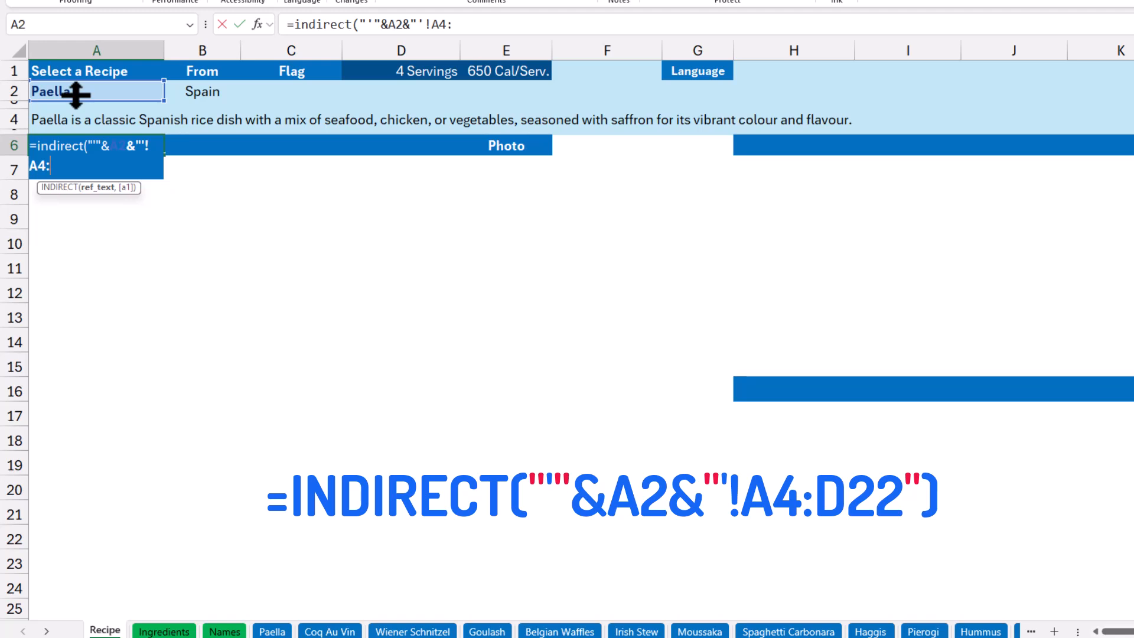
text(22"))
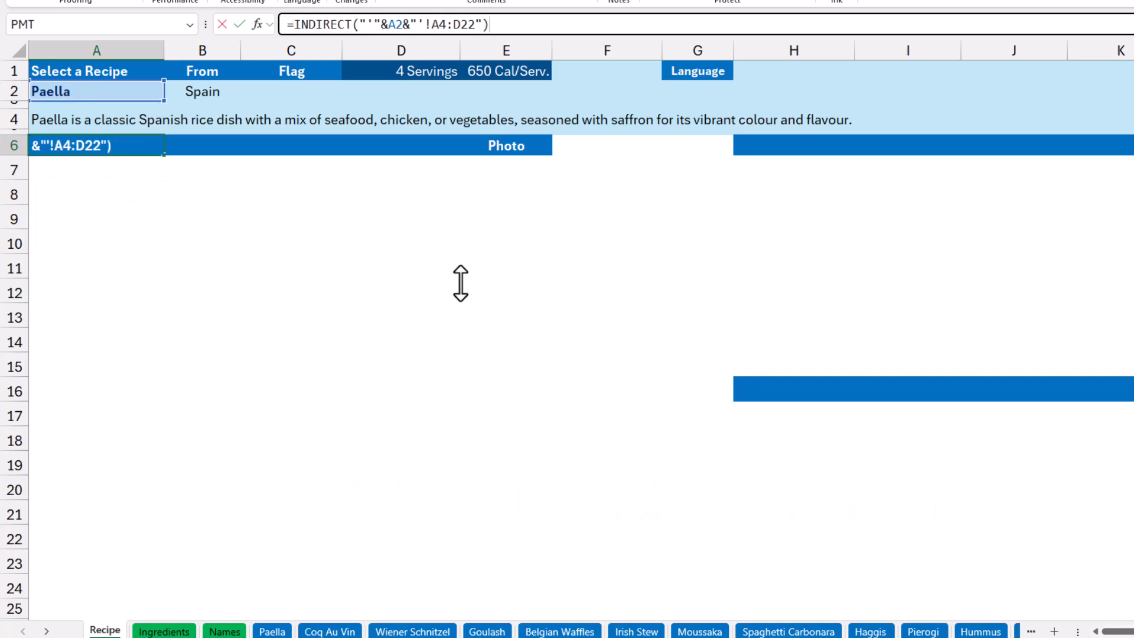
key(Return)
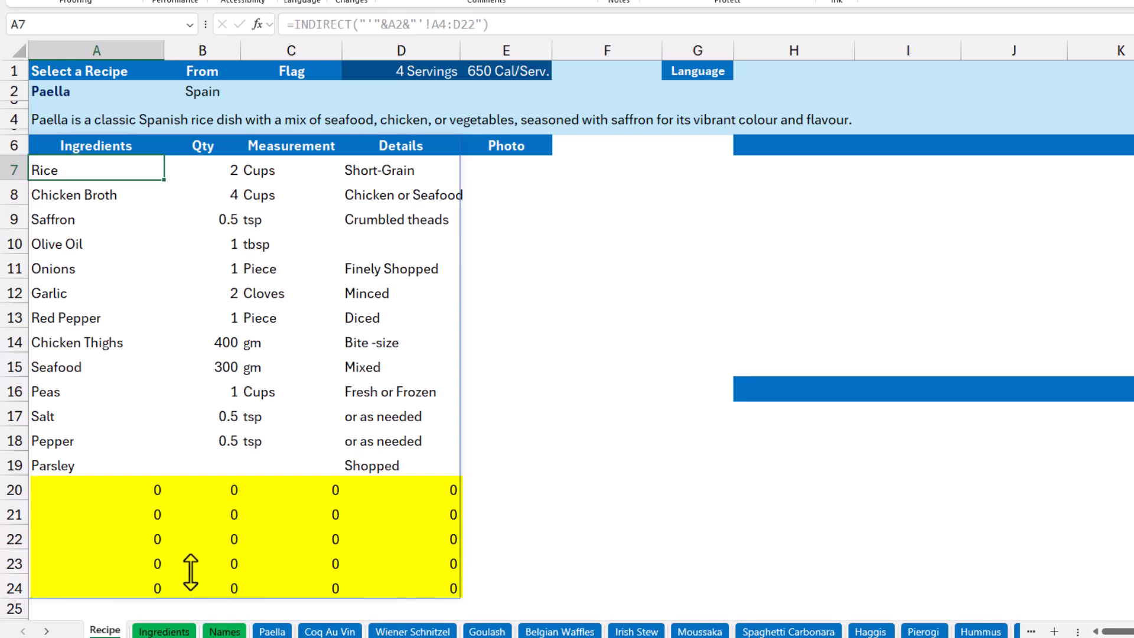
Wrap the A6 formula in TRIMRANGE with row trim mode 2 (Trailing), giving =TRIMRANGE(INDIRECT("'"&A2&"'!A4:D22"),2).
click(64, 146)
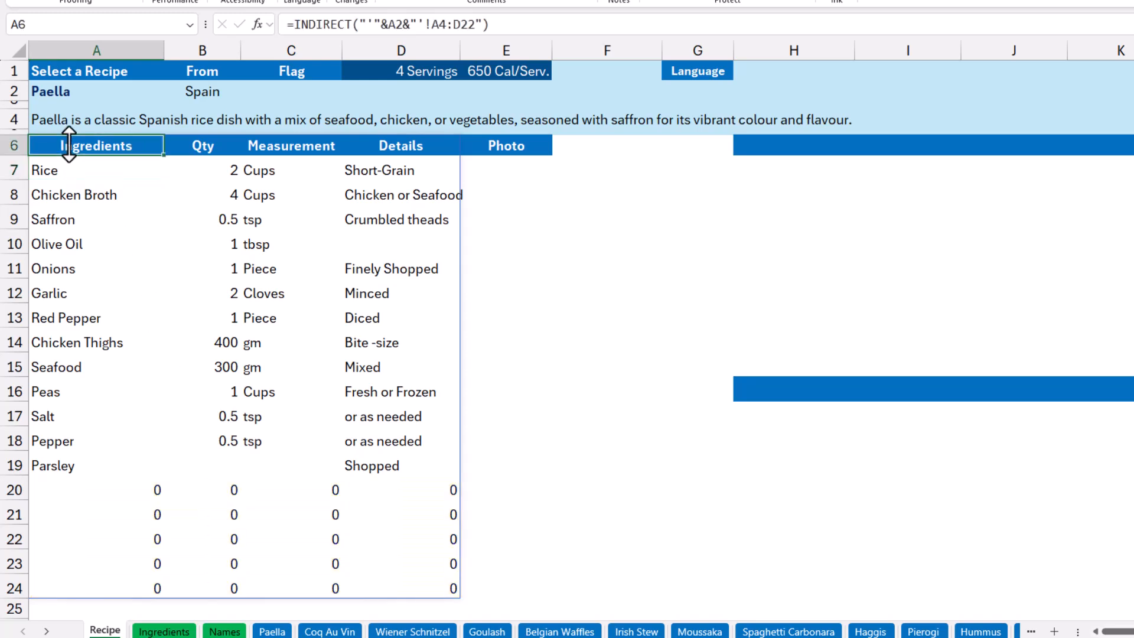
click(288, 24)
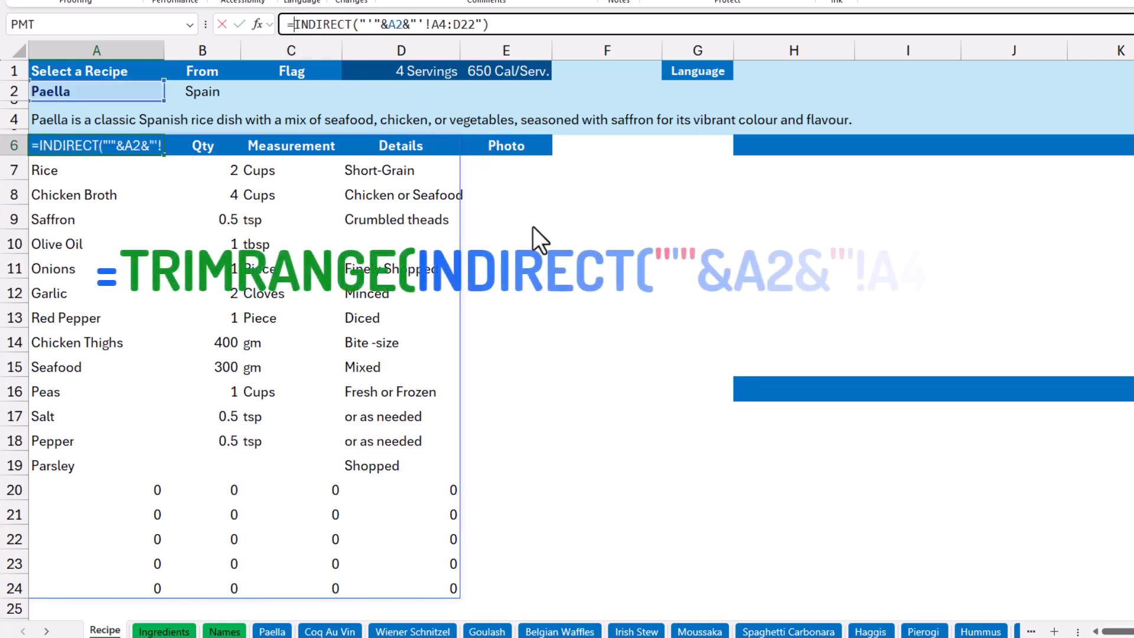
text(trim)
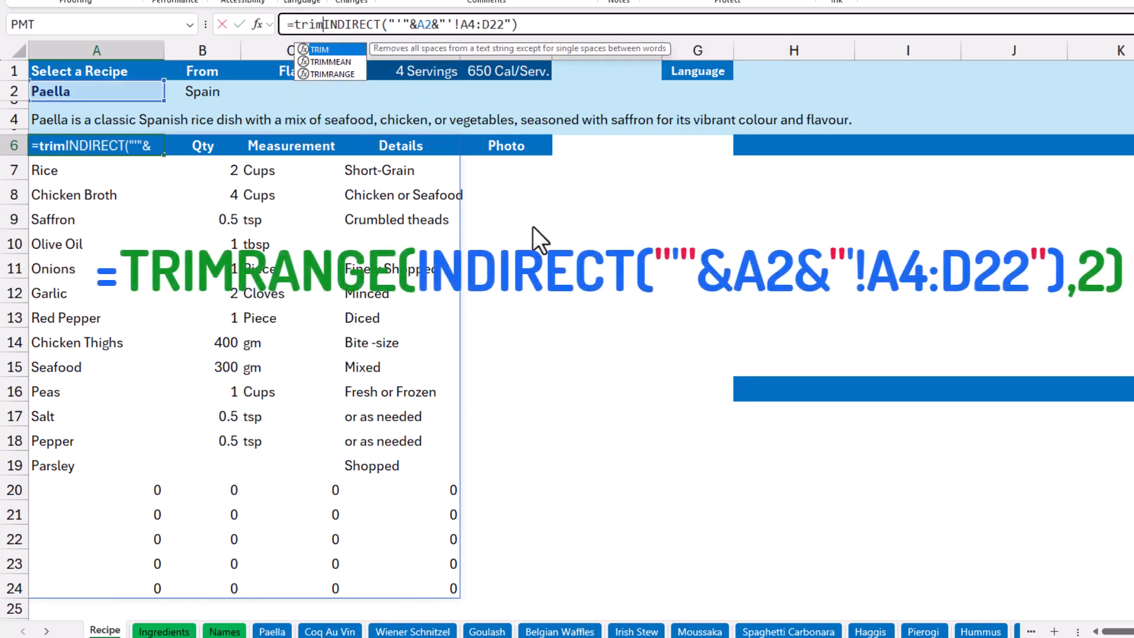
key(Tab)
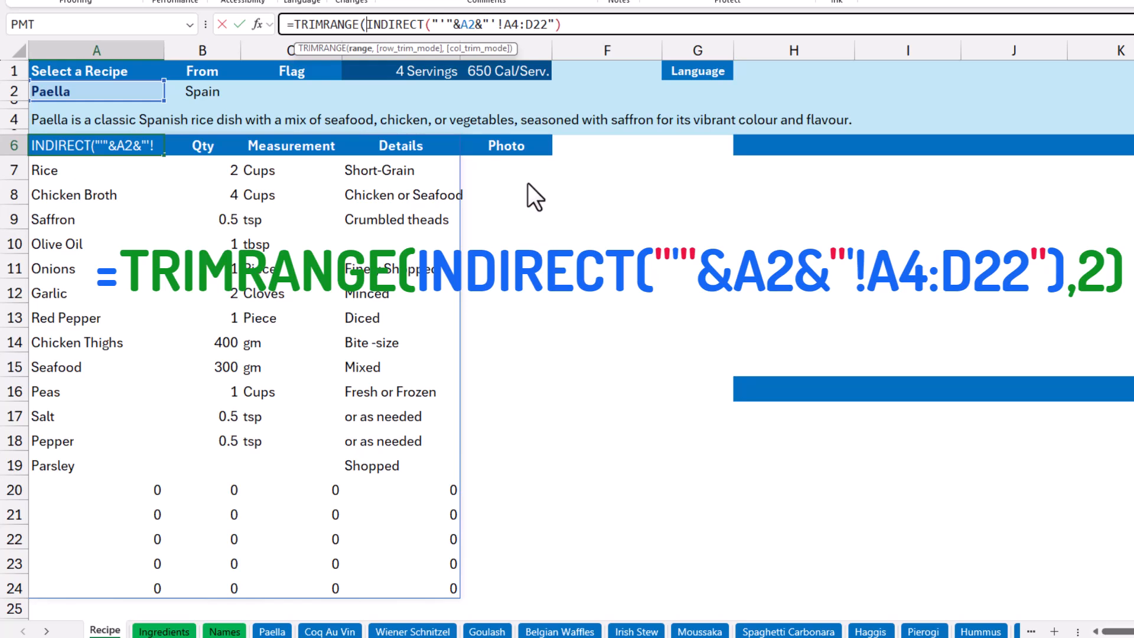
click(577, 27)
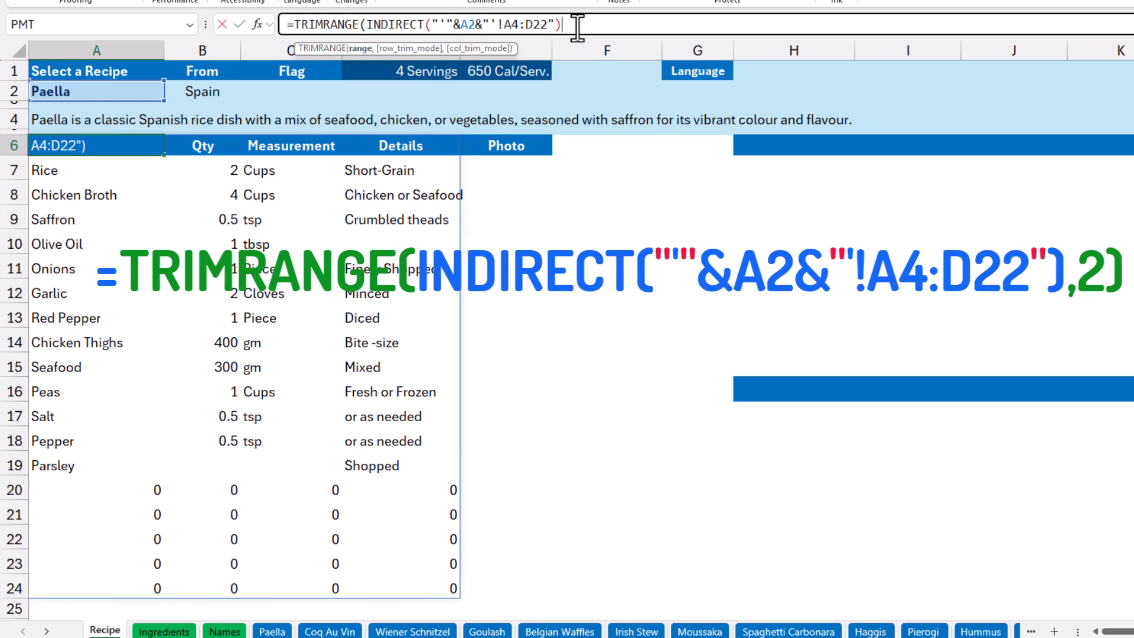
text(,)
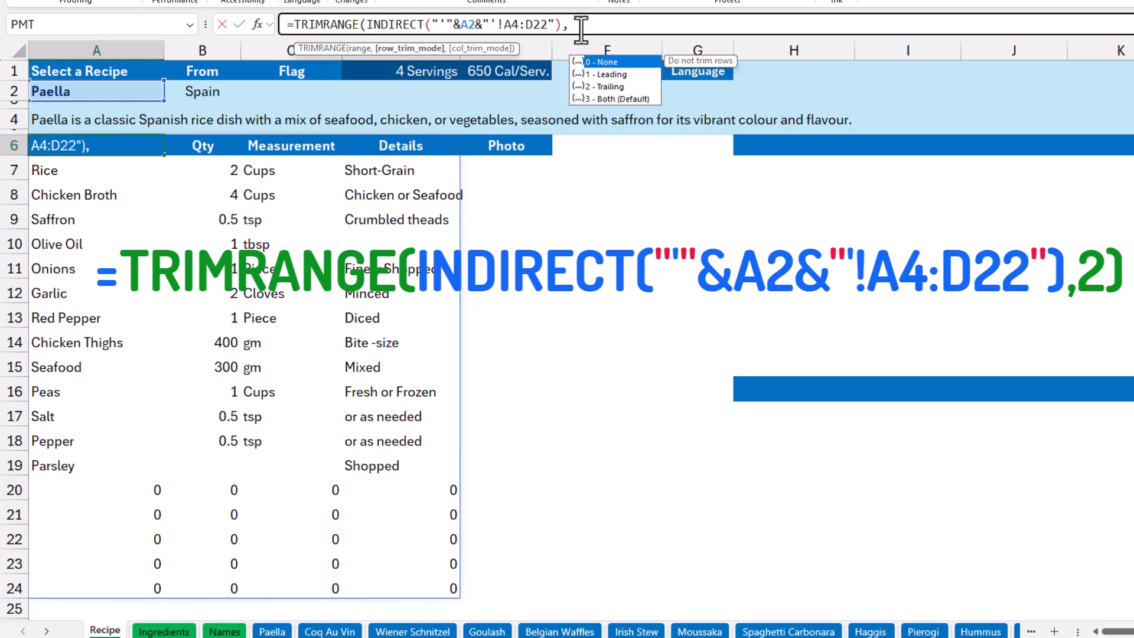
click(615, 86)
double_click(615, 87)
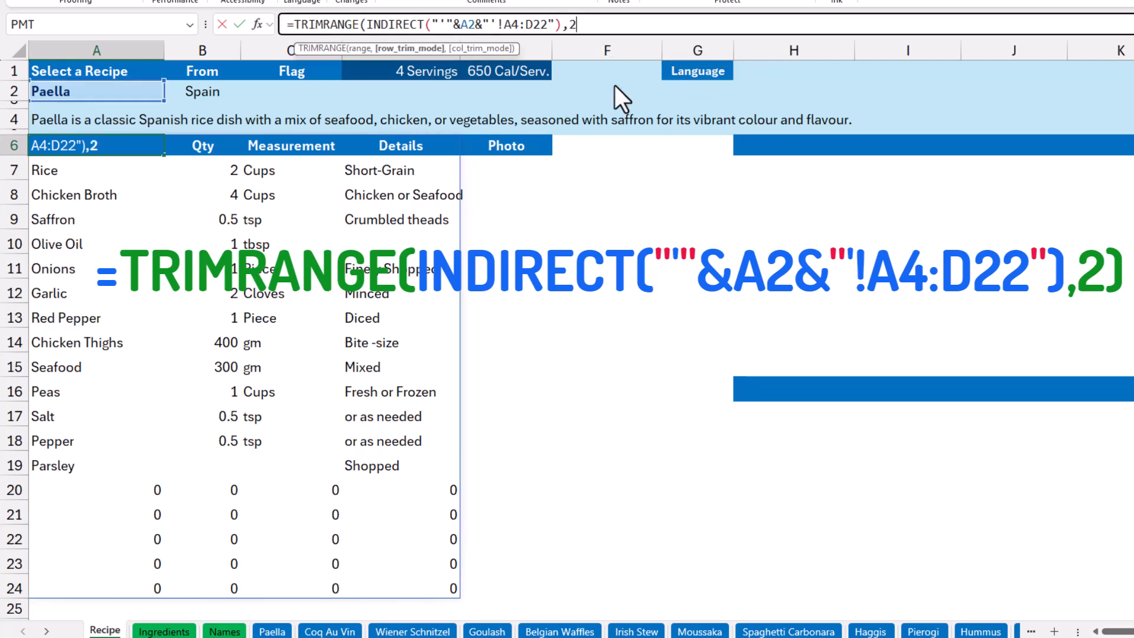
text())
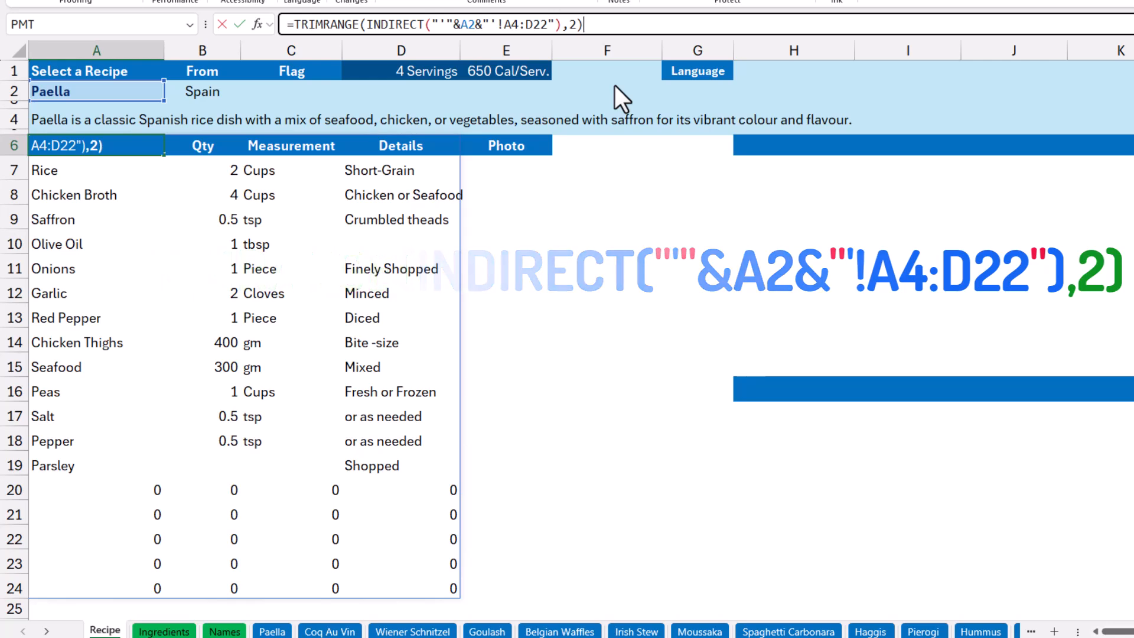
key(Return)
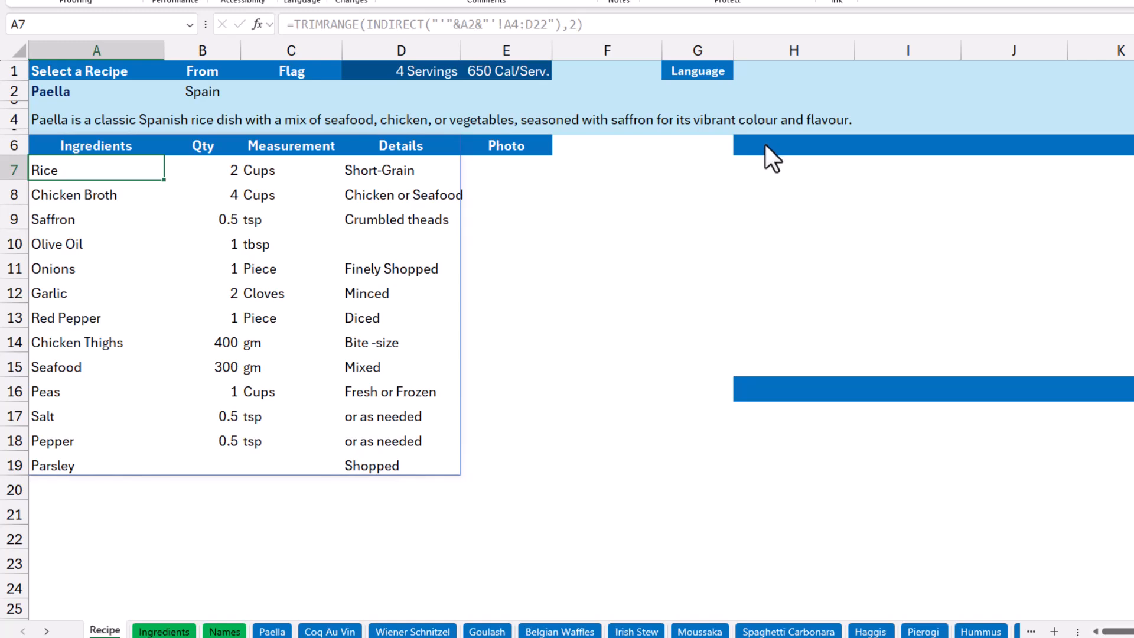
Copy the A6 formula to H6 and change its range there to G4:G17 to retrieve the preparation steps.
click(100, 143)
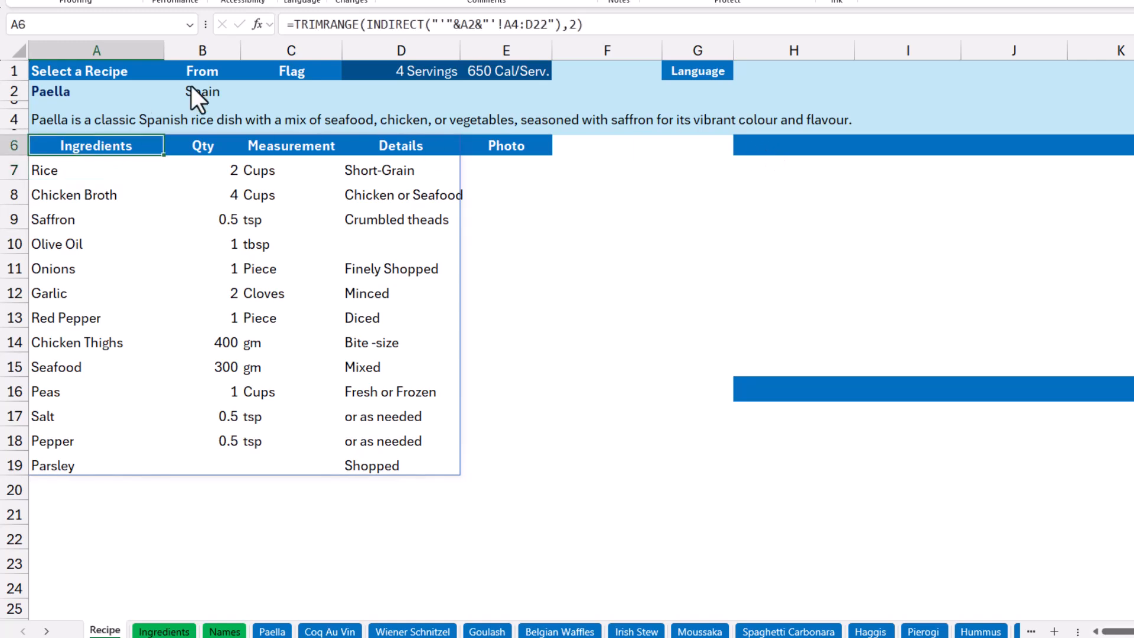
drag(606, 23, 295, 23)
key(ctrl+c)
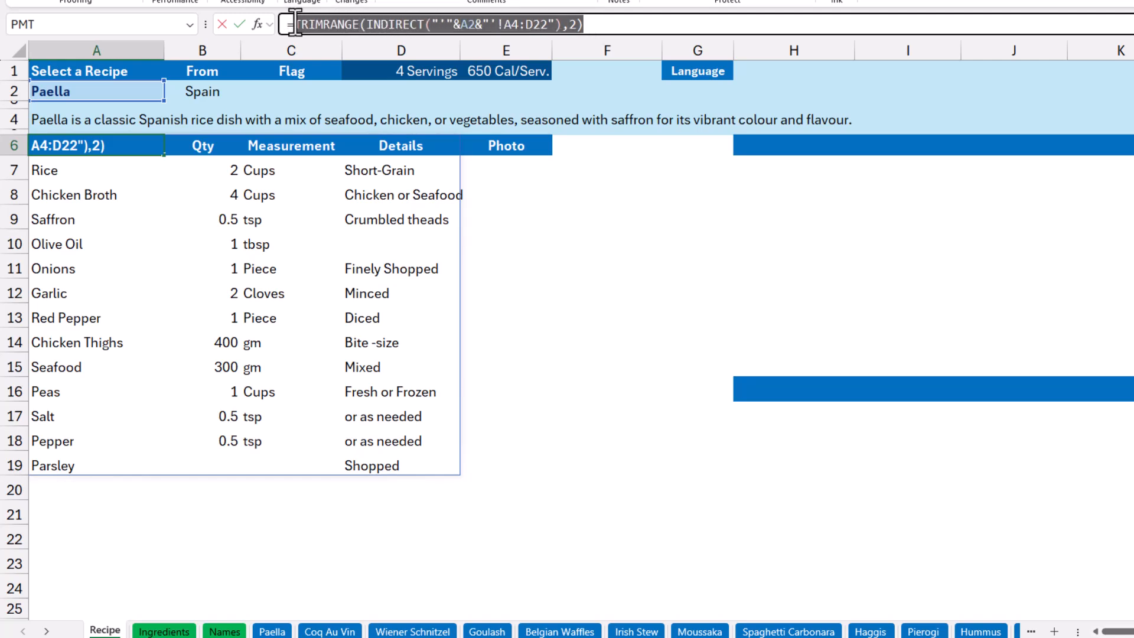
key(Escape)
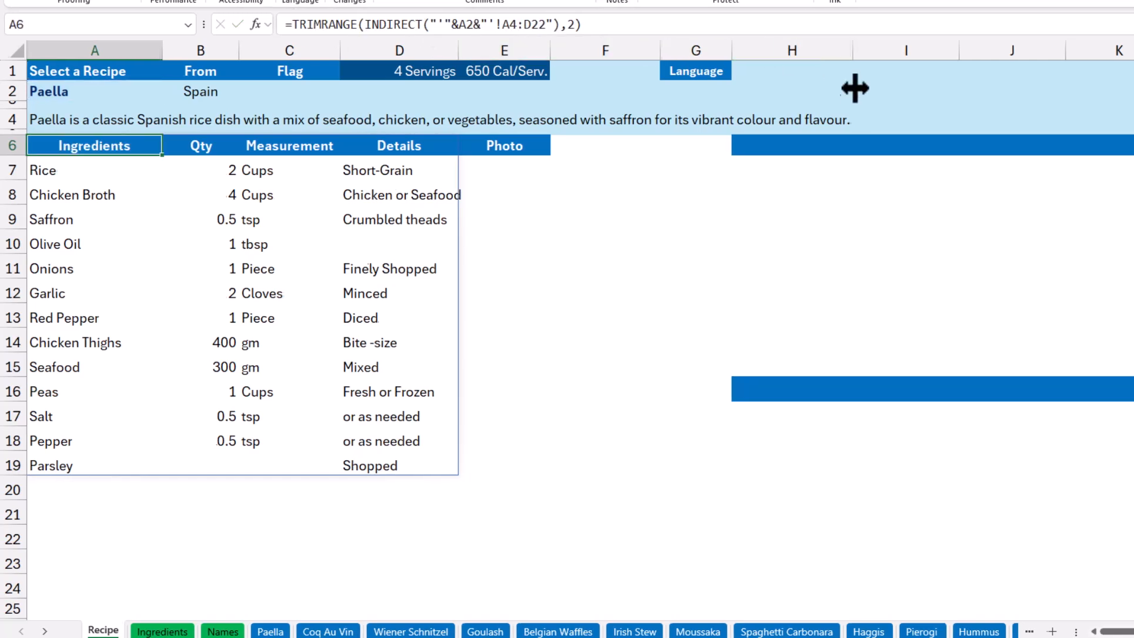
click(653, 145)
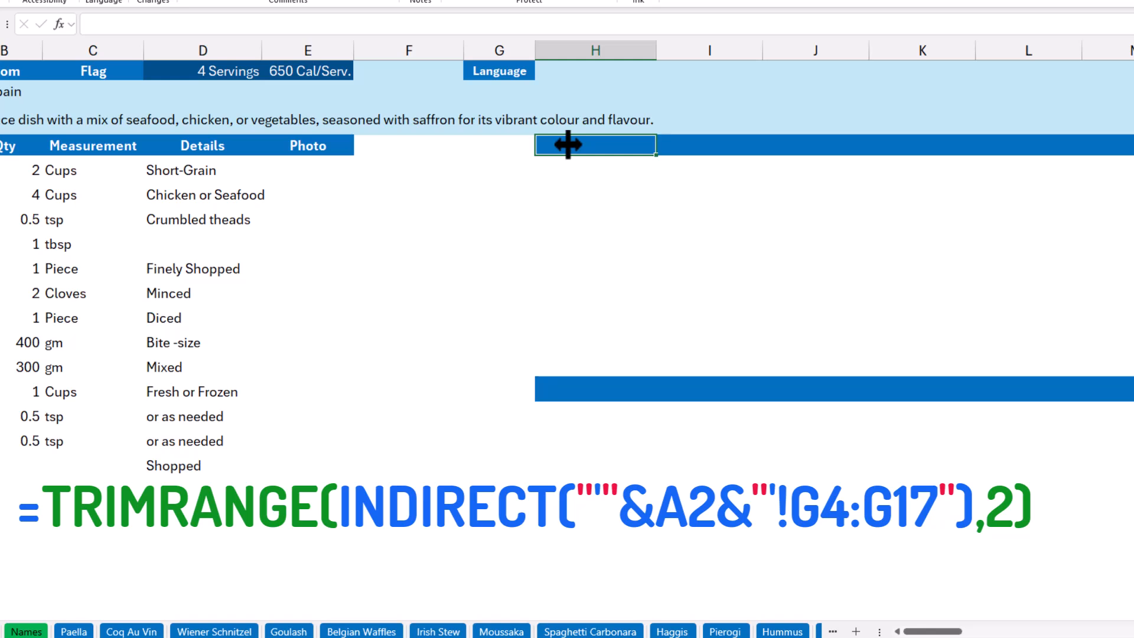
text(=)
key(ctrl+v)
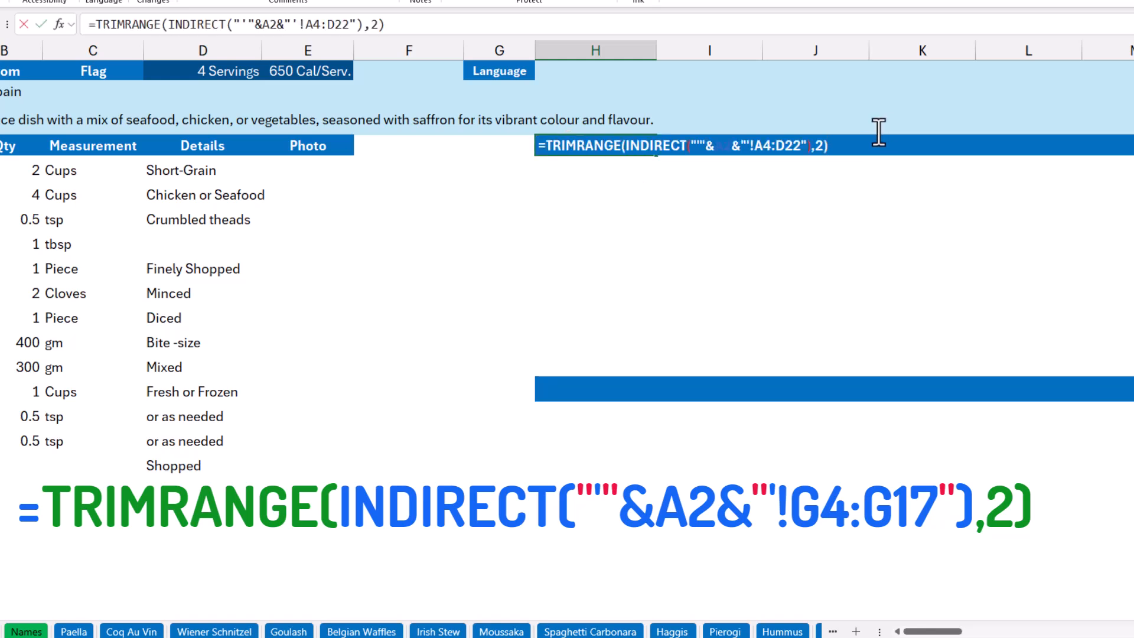
drag(758, 145, 804, 146)
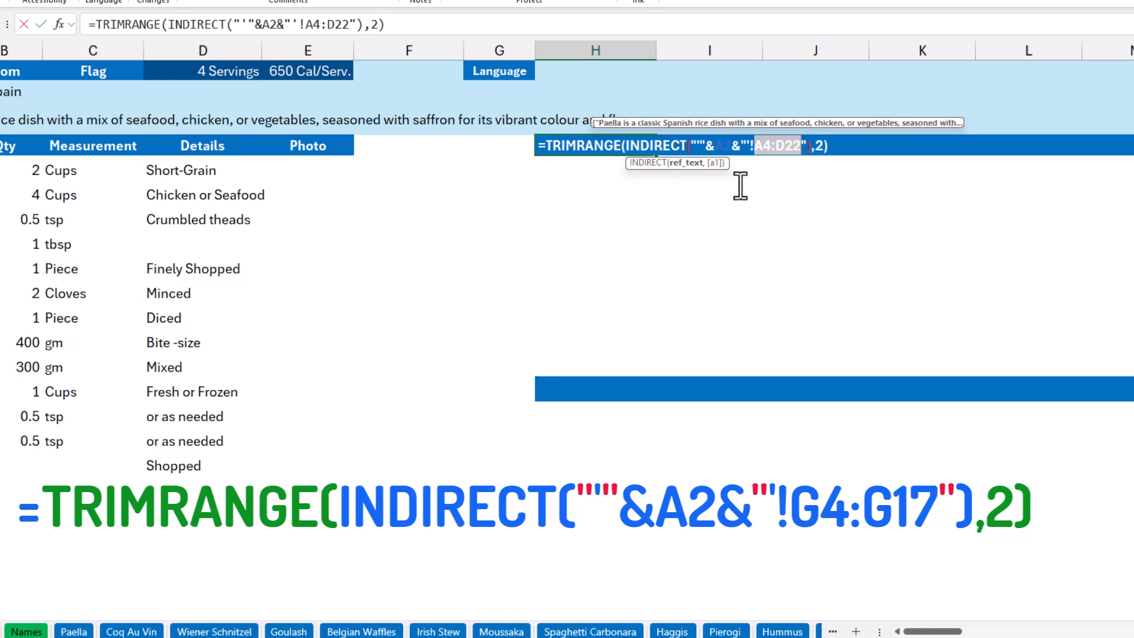
text(G4:G17)
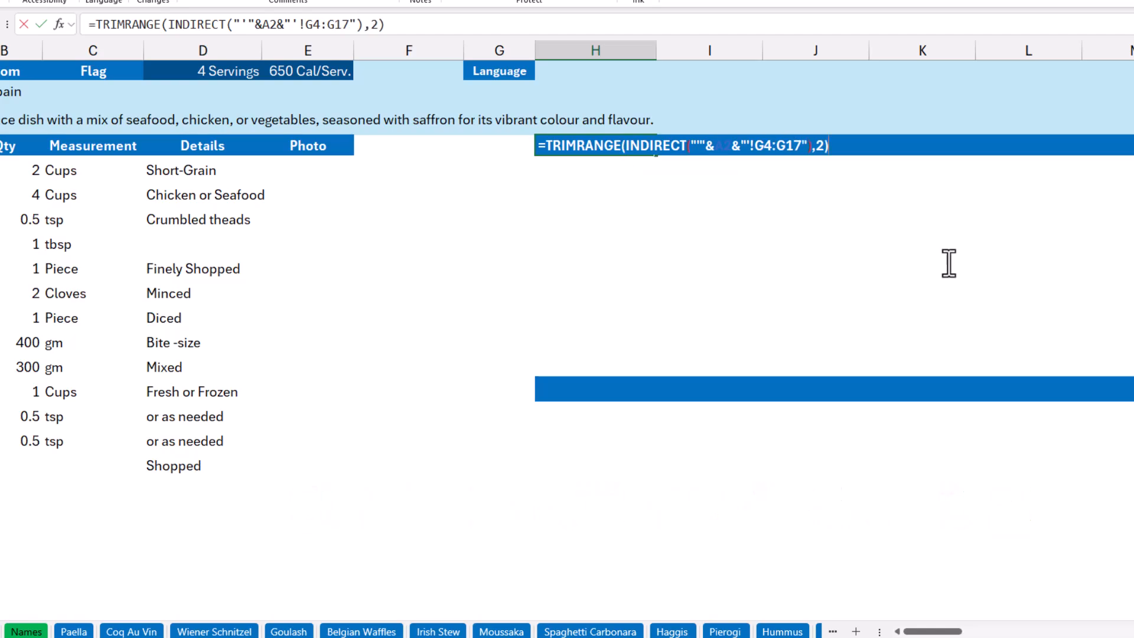
key(Return)
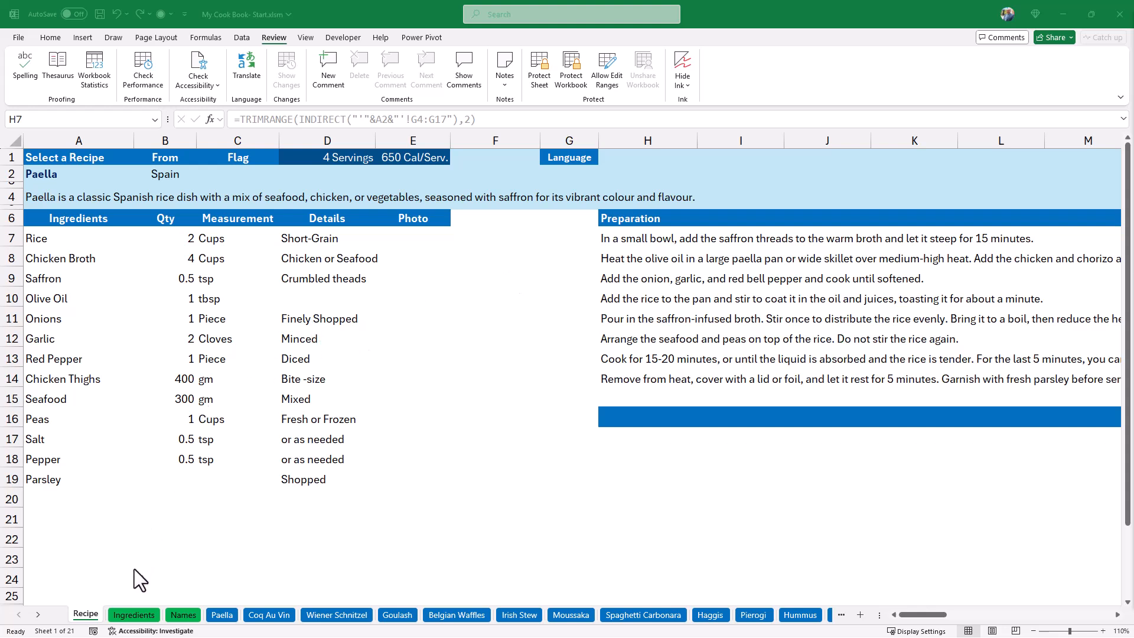
Check the table name of the ingredient list with sample pictures on the Ingredients sheet, and return to the Recipe sheet.
click(131, 612)
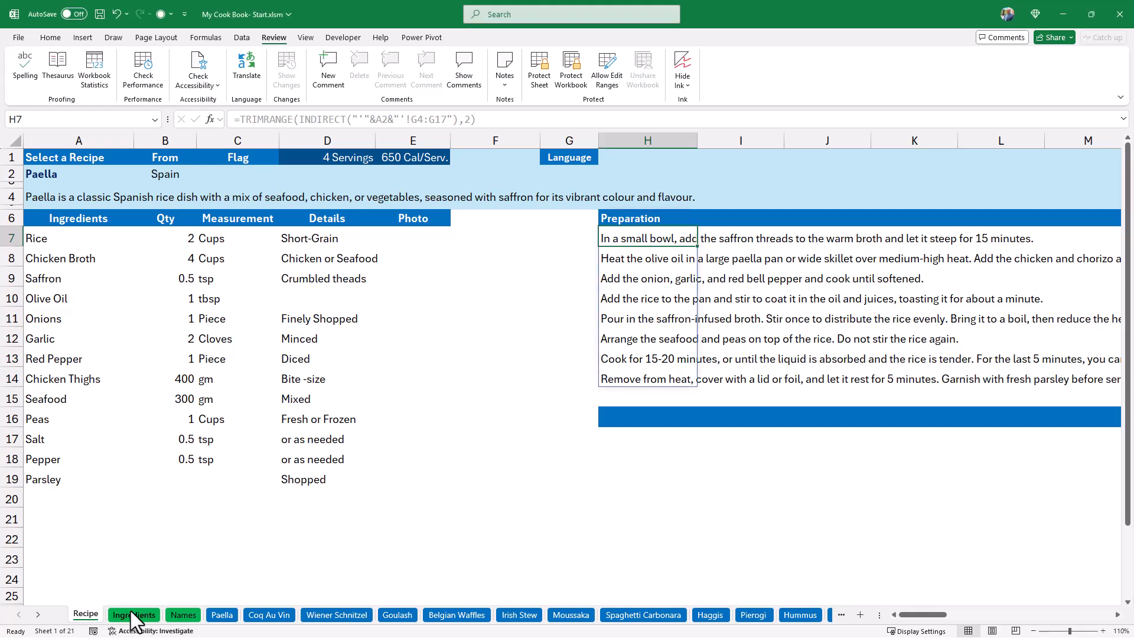
click(132, 615)
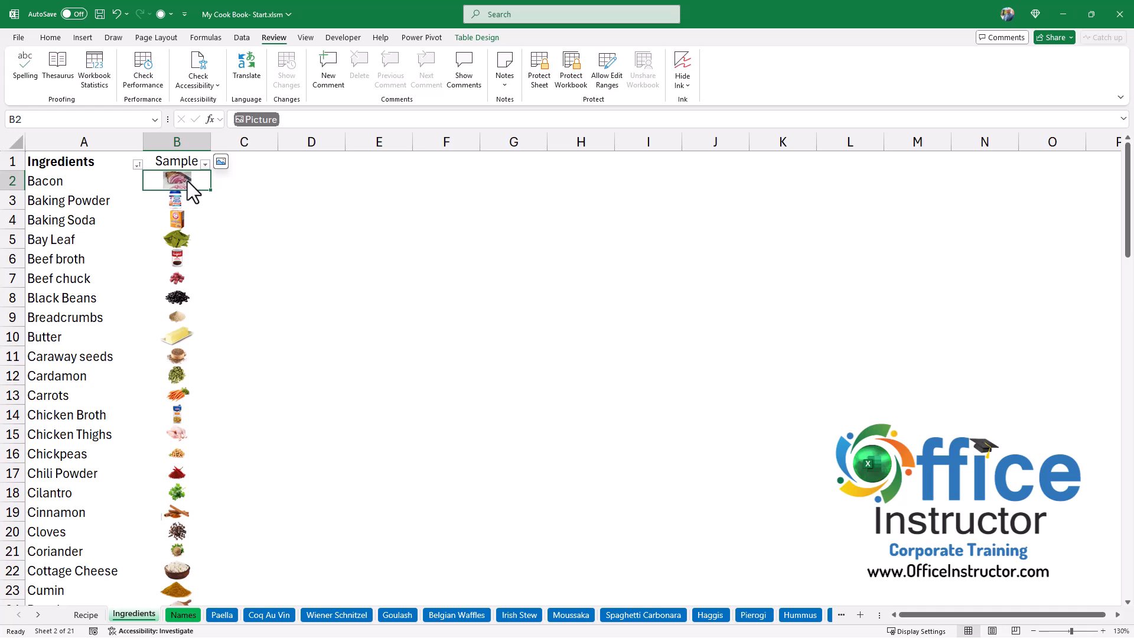
click(75, 188)
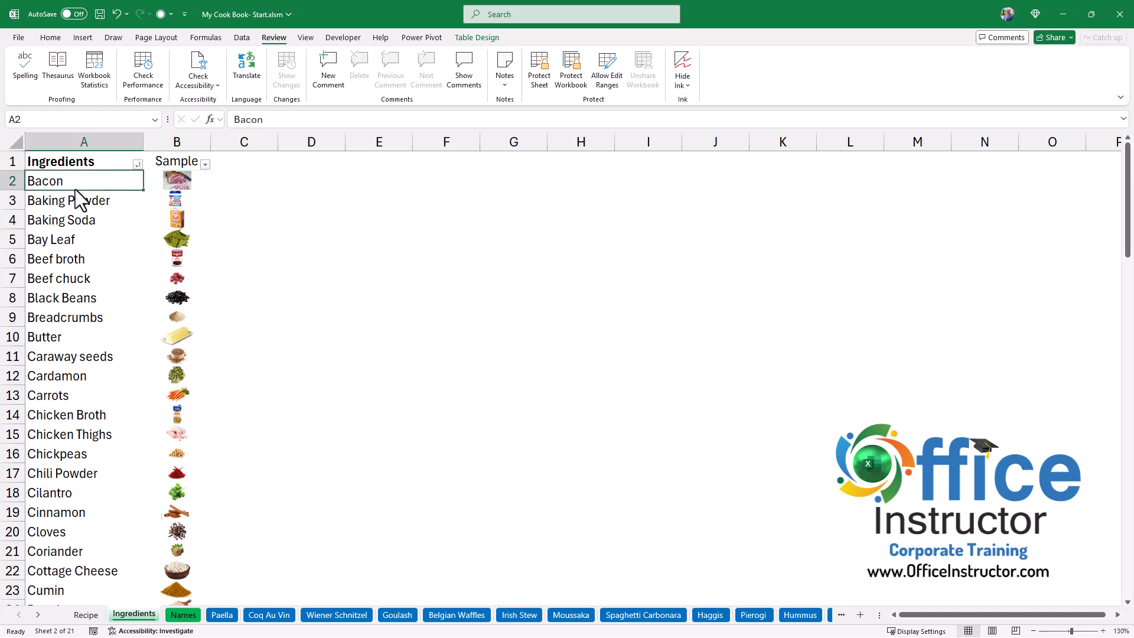
click(484, 40)
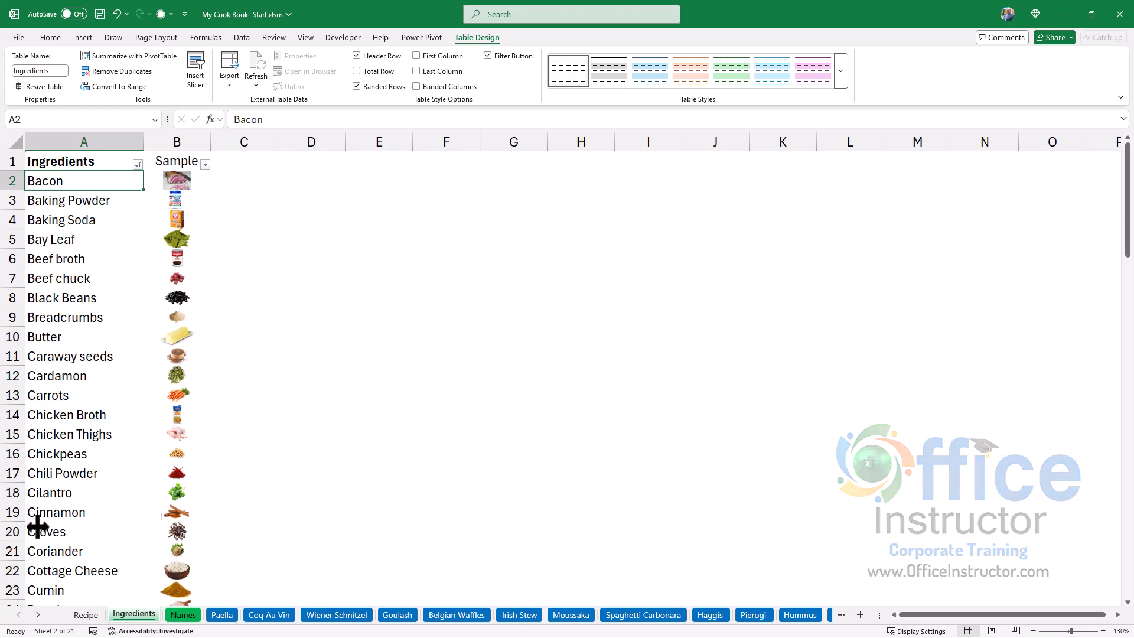
click(86, 616)
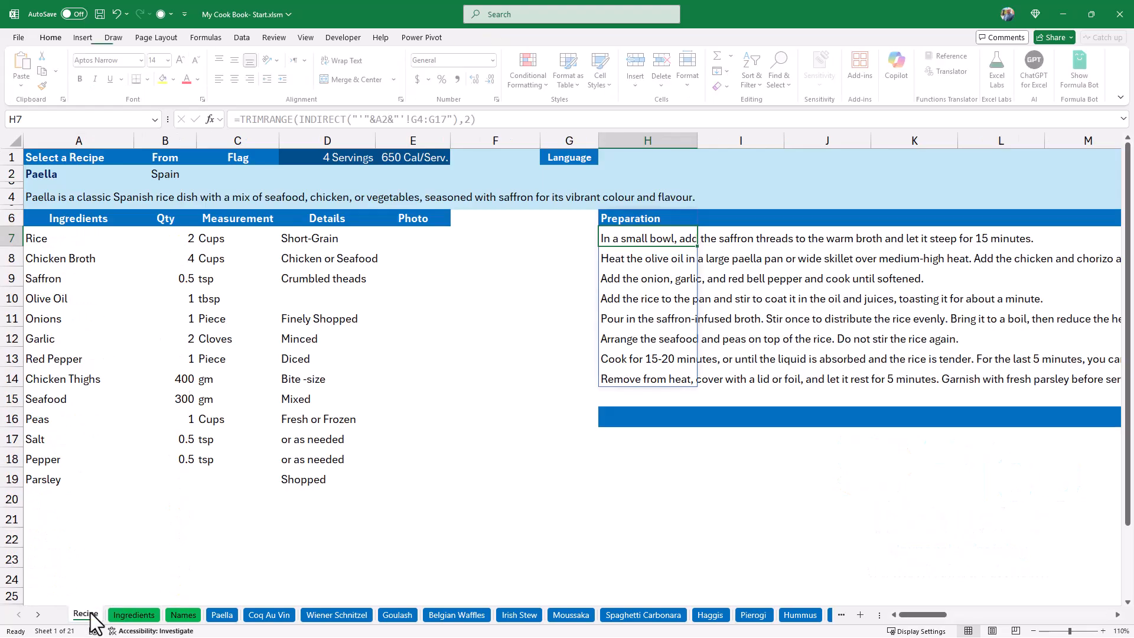
Enter =XLOOKUP(A7:A22,Ingredients[Ingredients],Ingredients[Sample],"") in E7 to retrieve the photo of each listed ingredient.
click(417, 237)
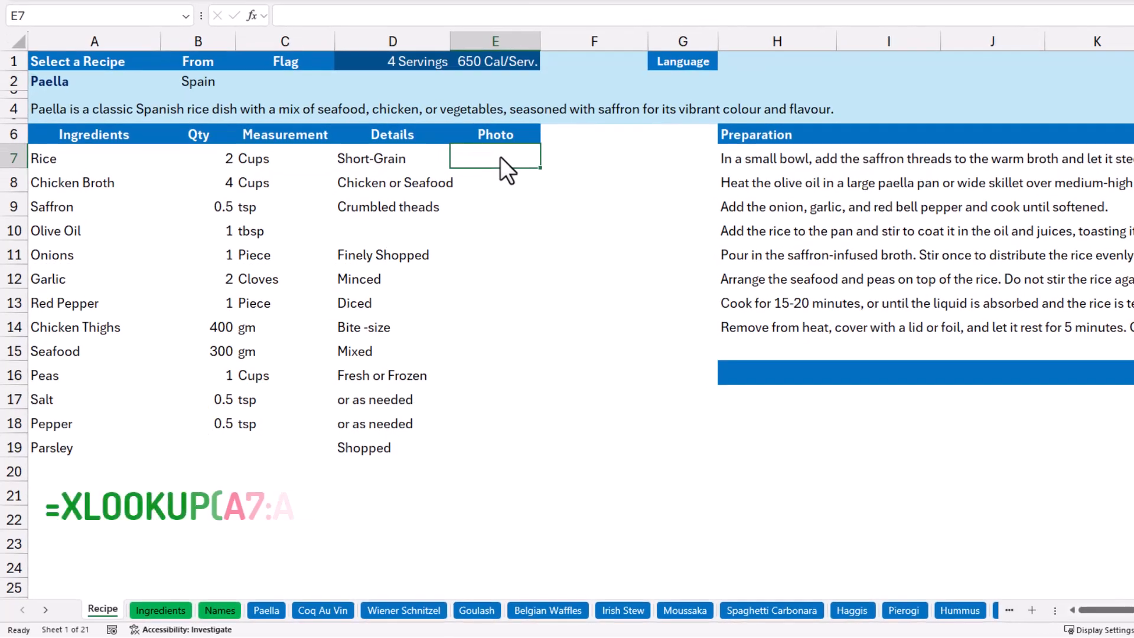
text(=xlook)
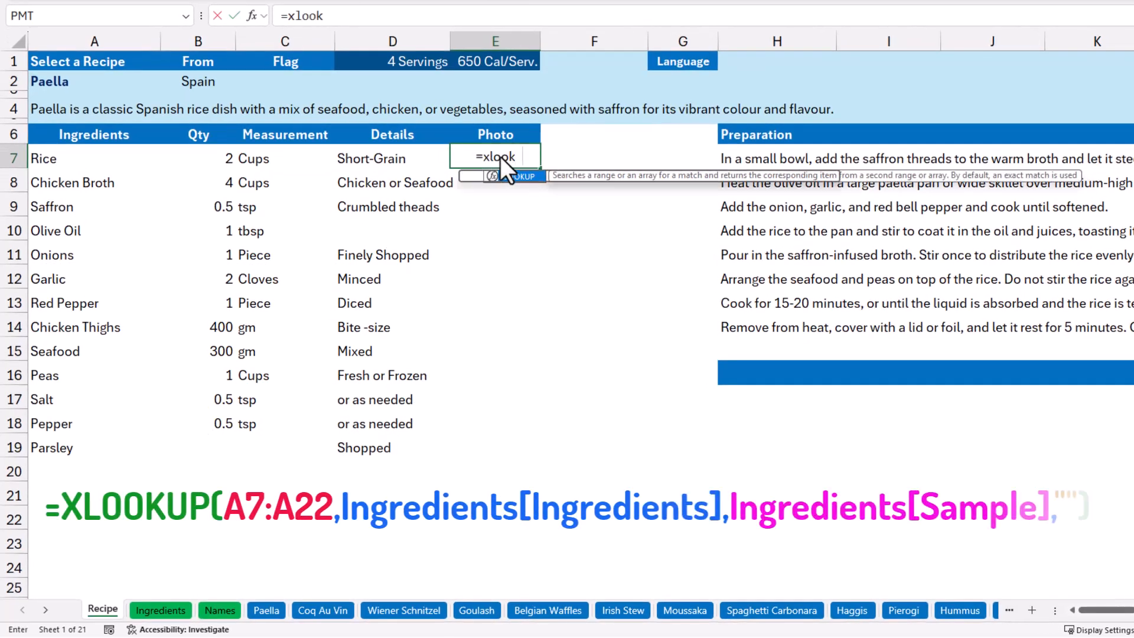
key(Tab)
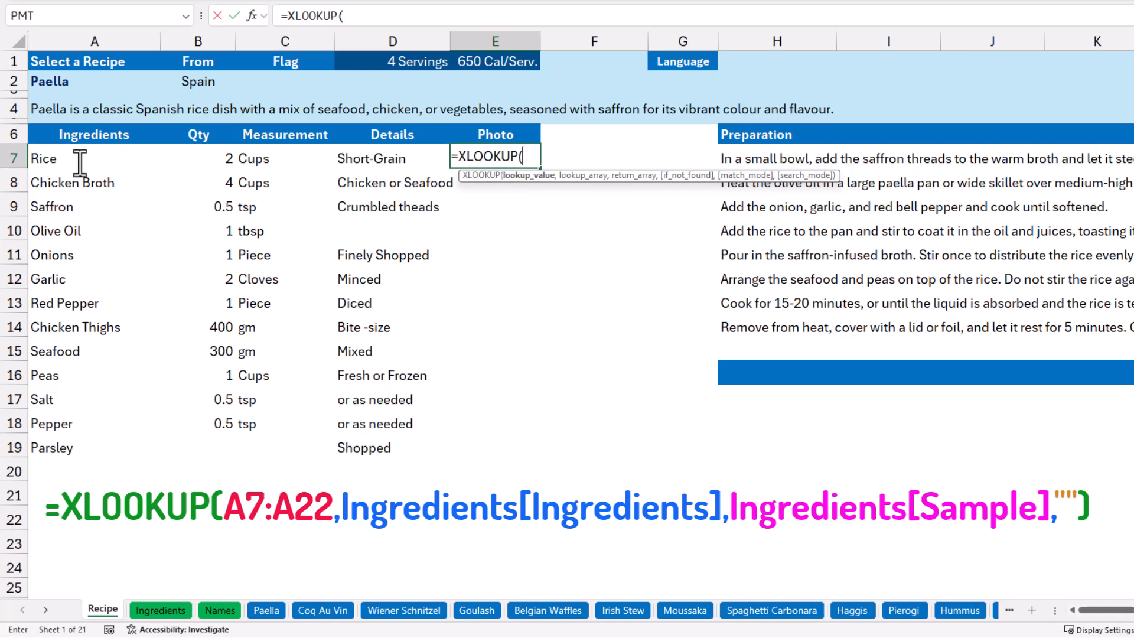
drag(80, 163, 41, 520)
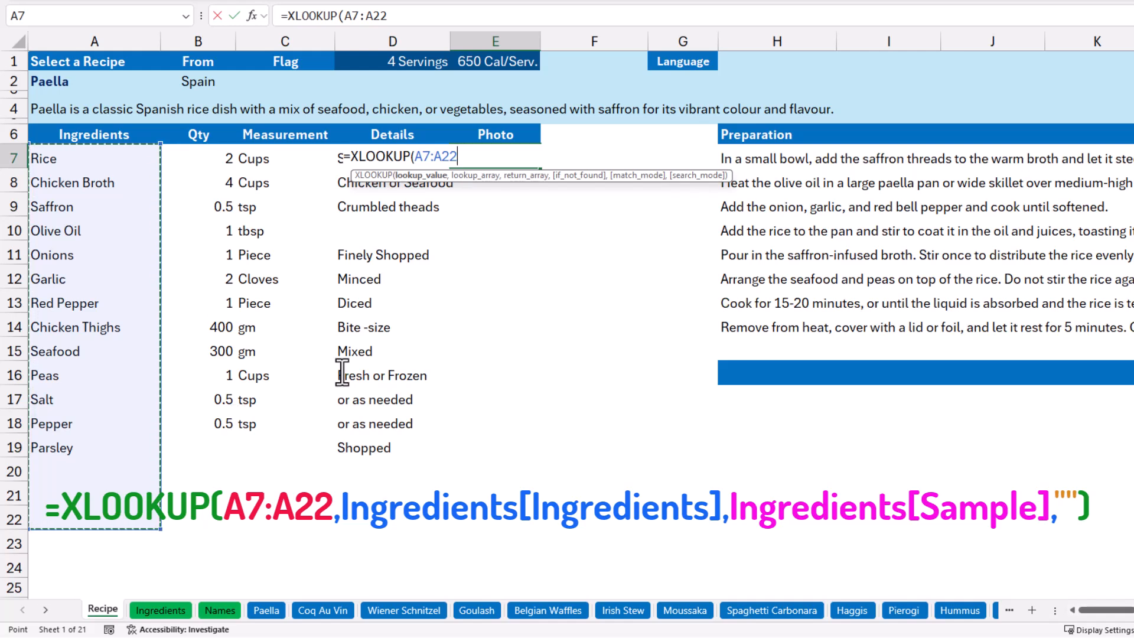
text(,)
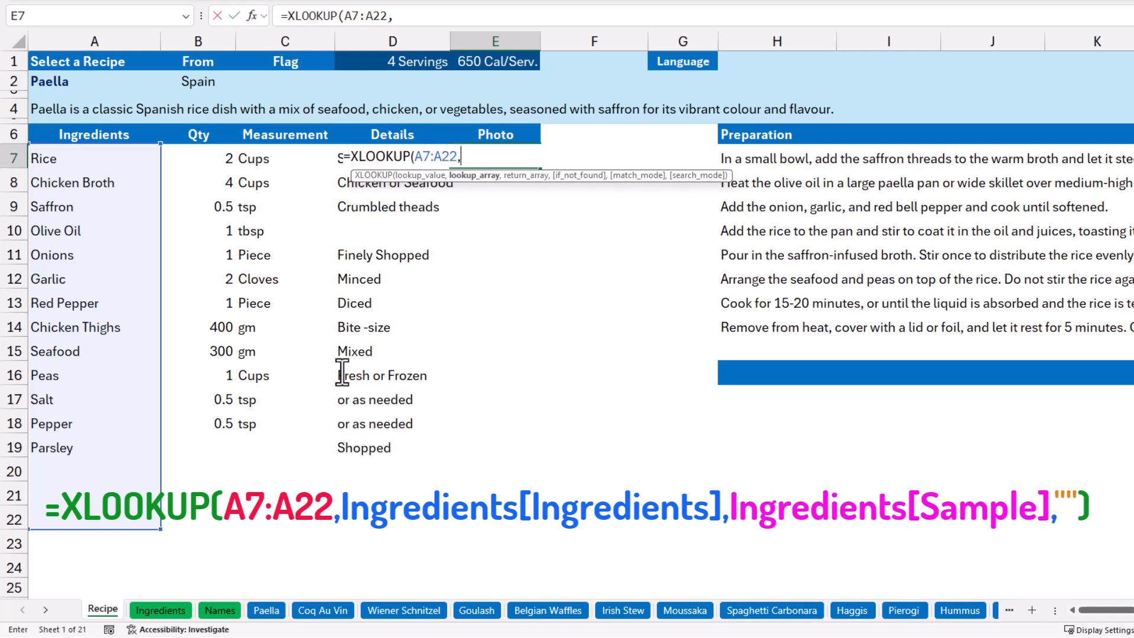
text(ingr)
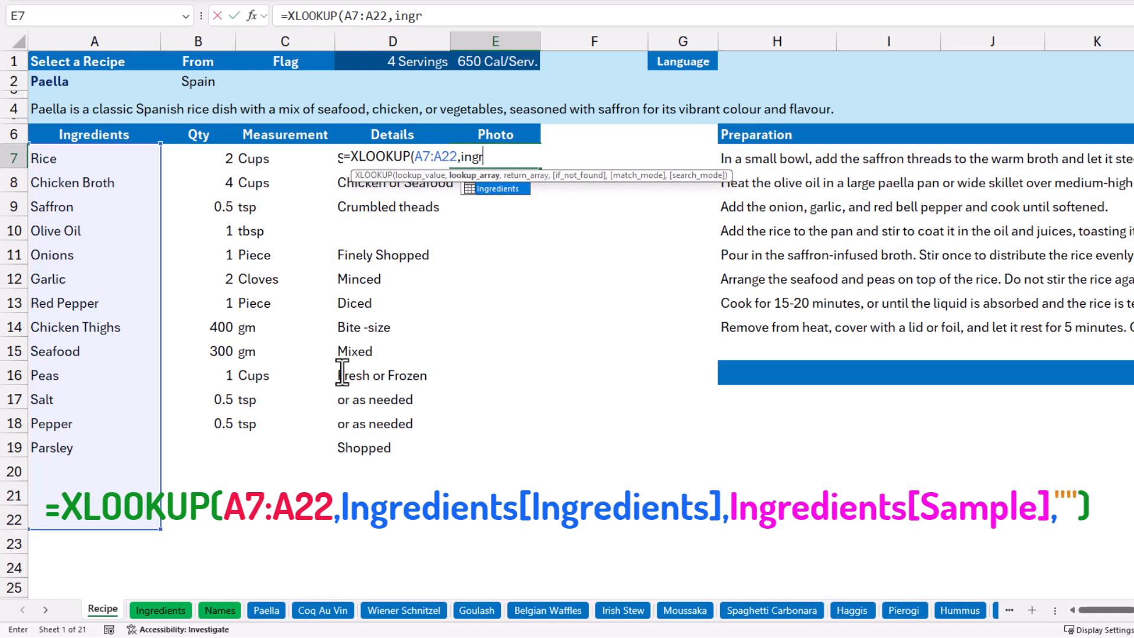
key(Tab)
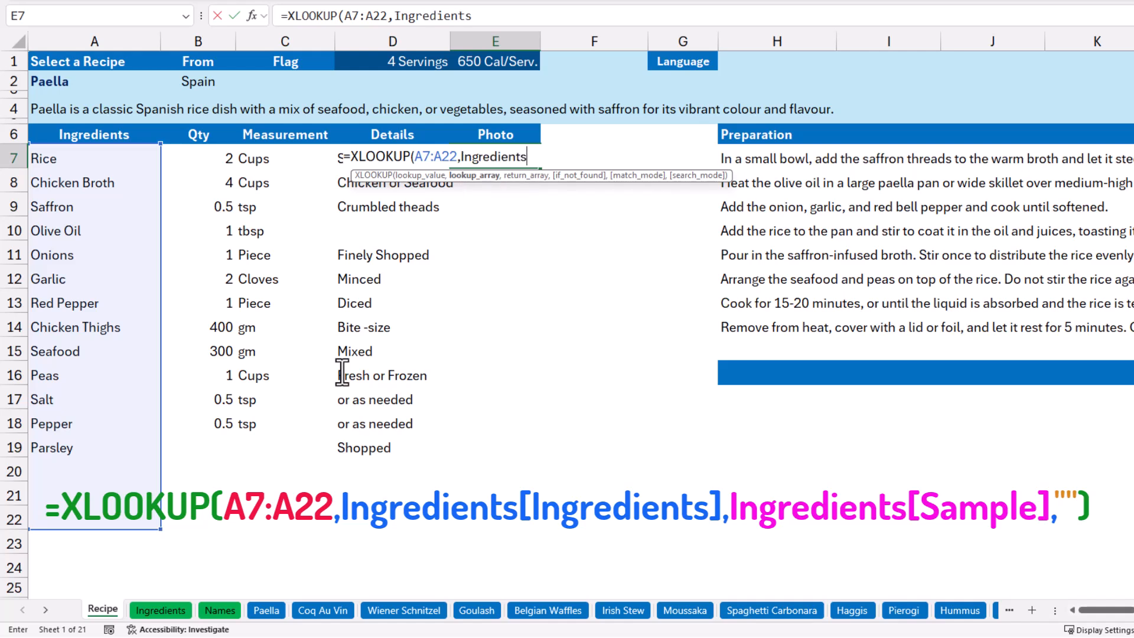
text([)
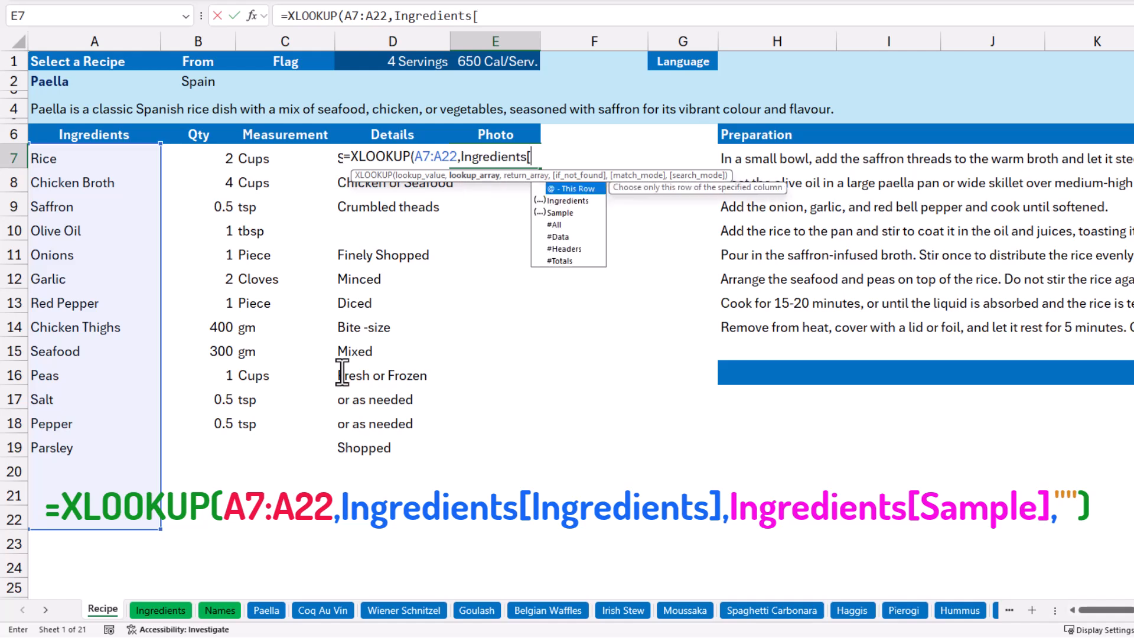
double_click(565, 200)
text(])
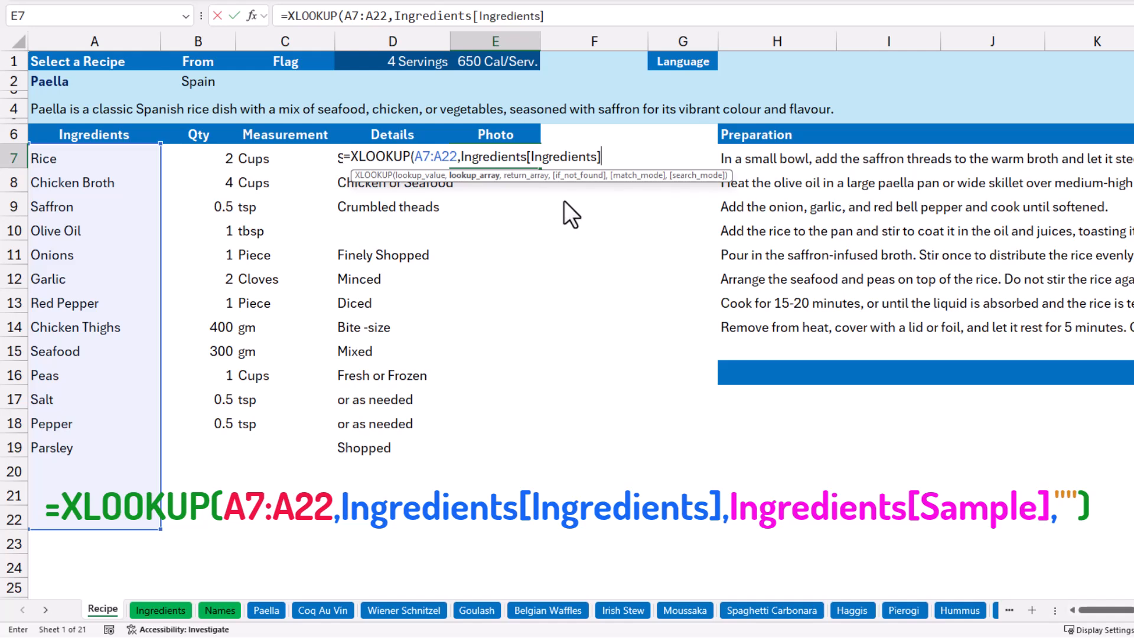
text(,)
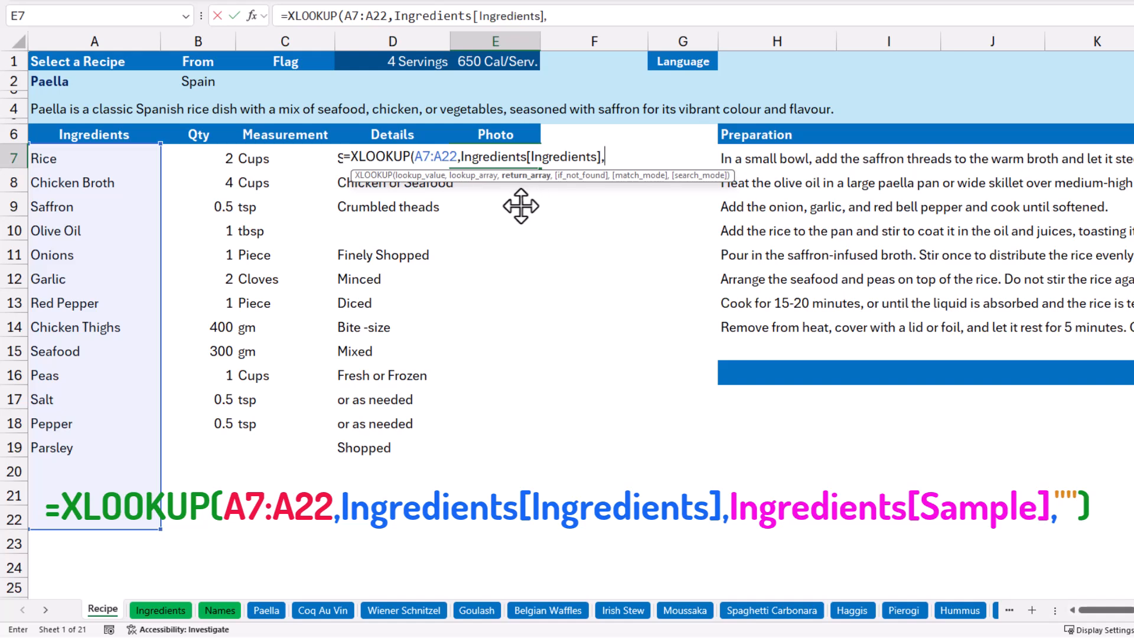
text(Ingredients[)
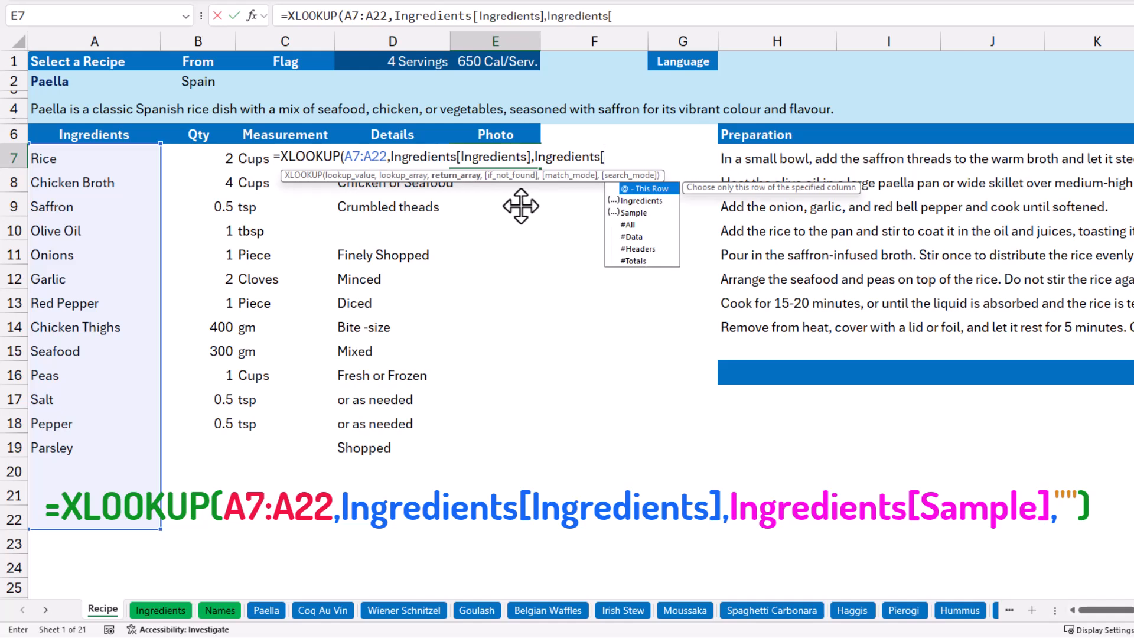
text(Sample],)
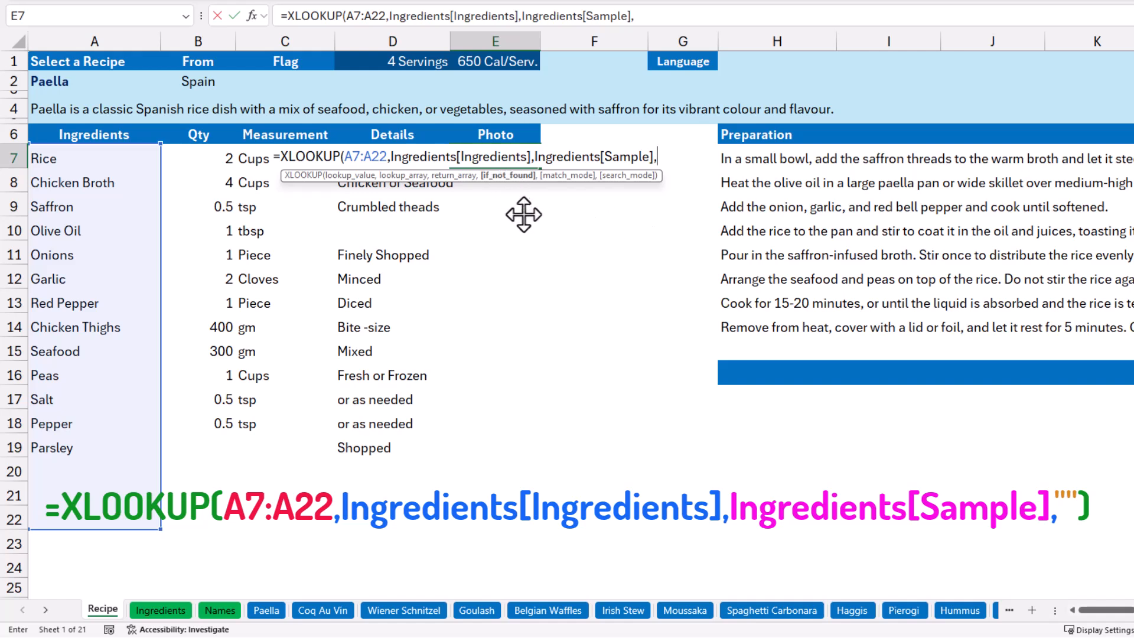
text("")
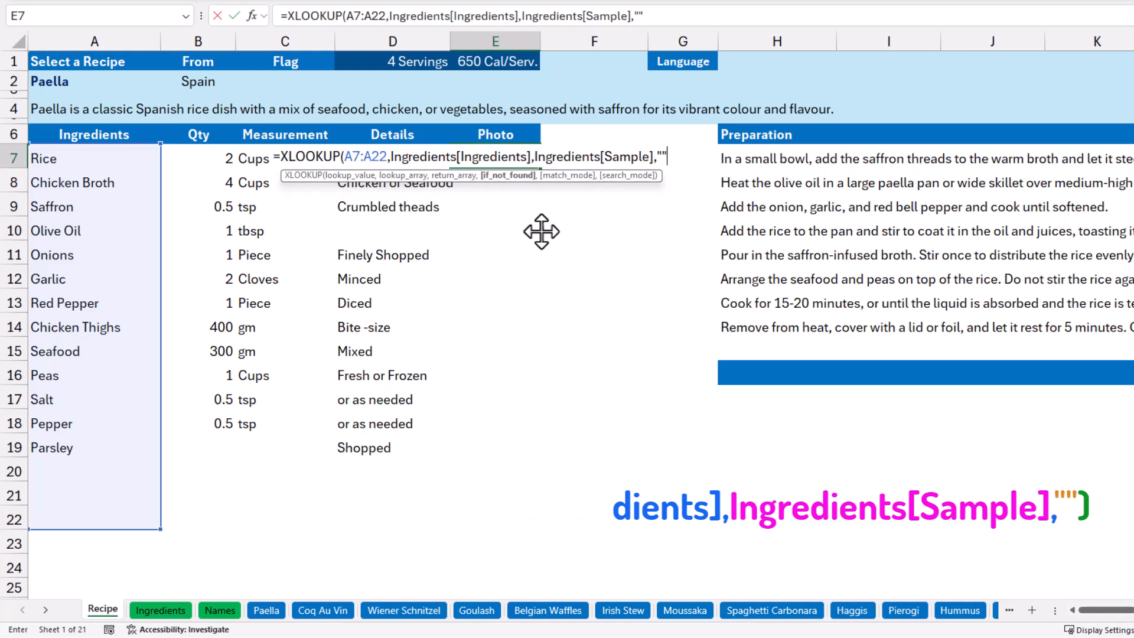
text())
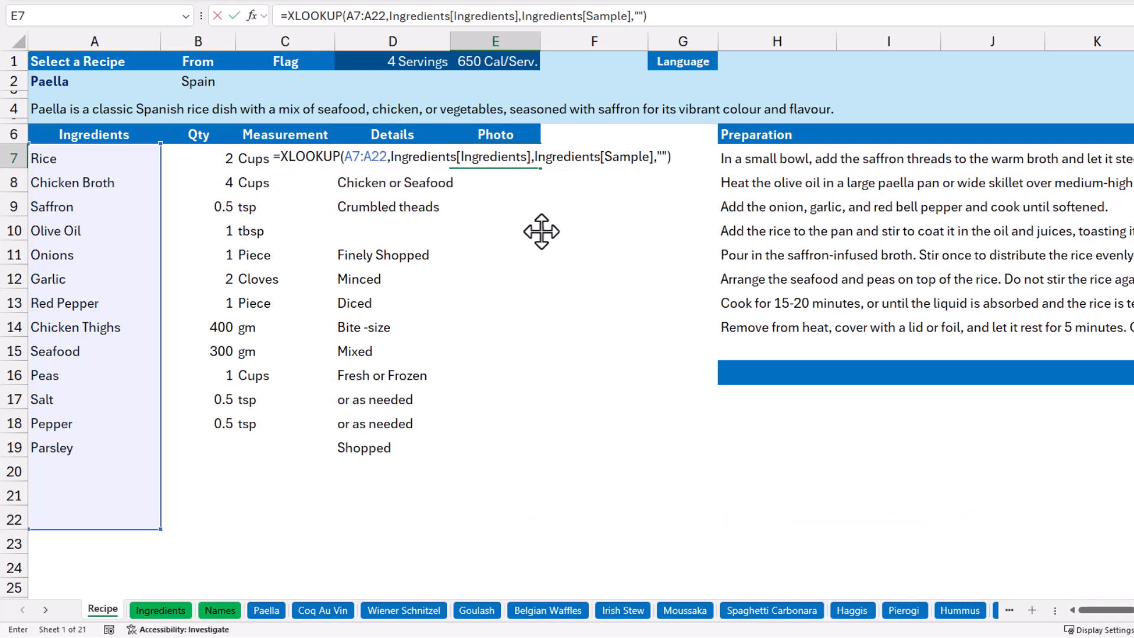
key(Return)
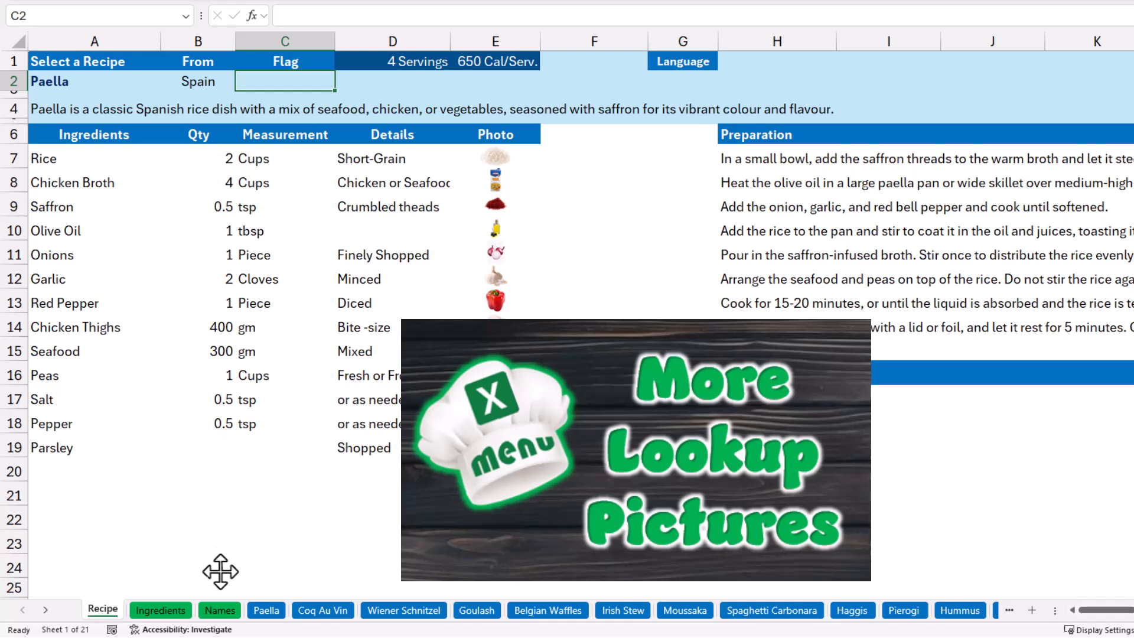
Check the country flag table on the Names sheet and enter =XLOOKUP(B2,MyFlag[Country],MyFlag[Pic],"") in C2 of the Recipe sheet.
click(222, 612)
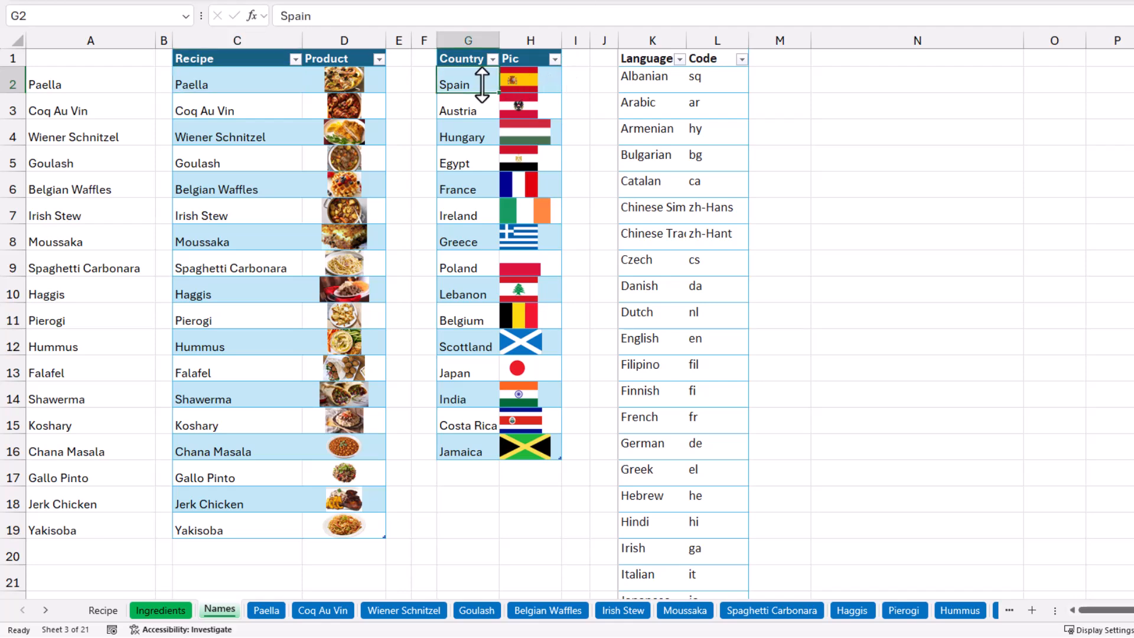
click(104, 611)
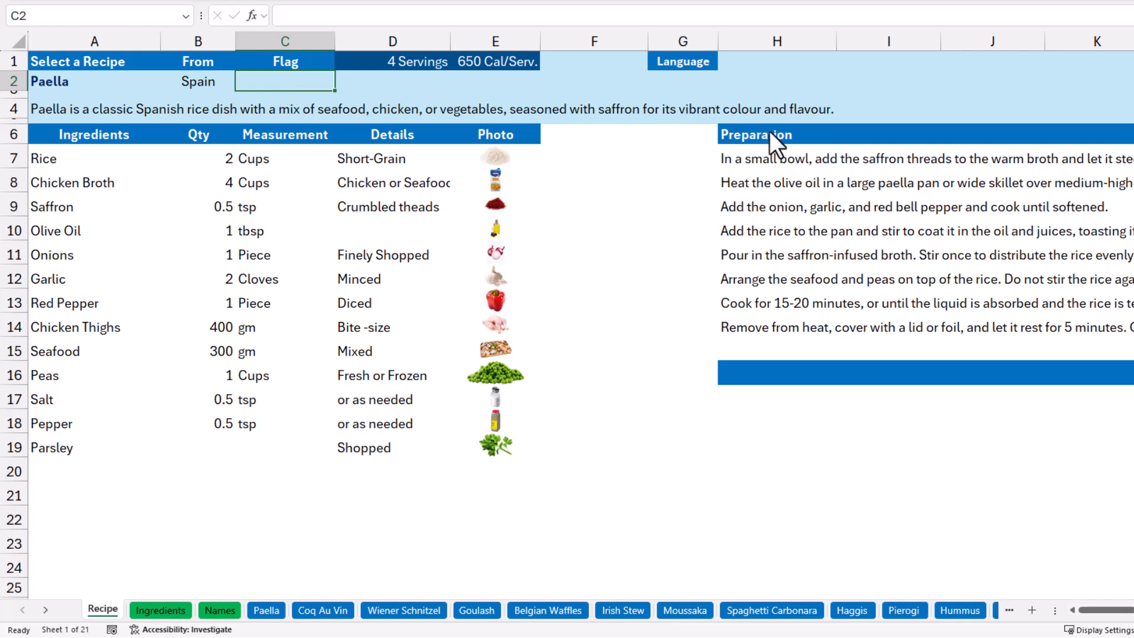
text(=xloo)
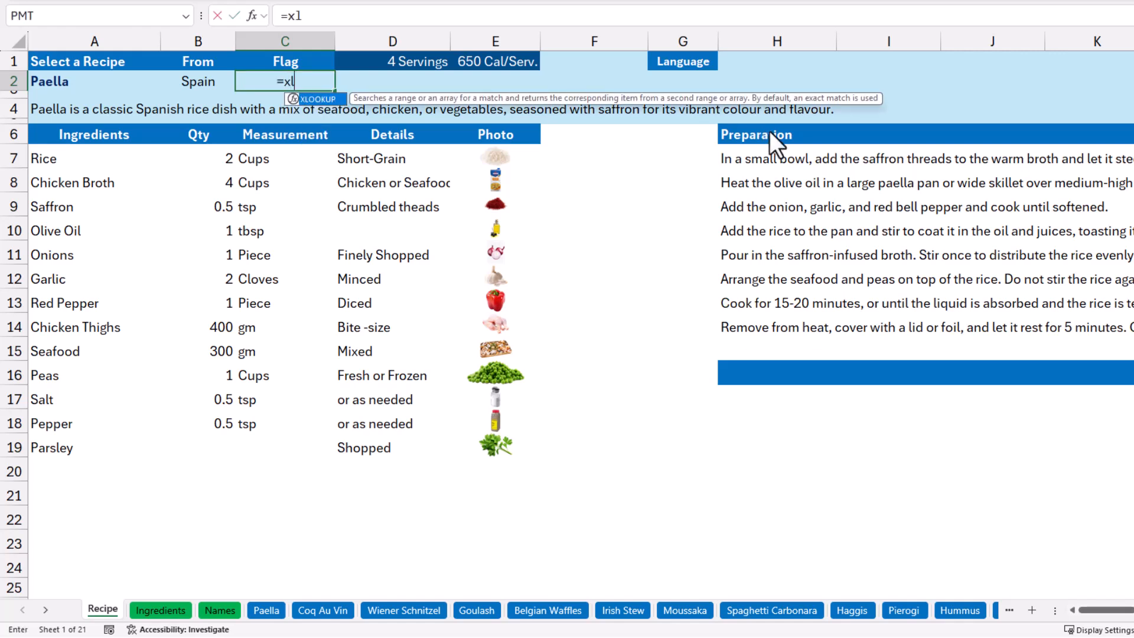
key(Tab)
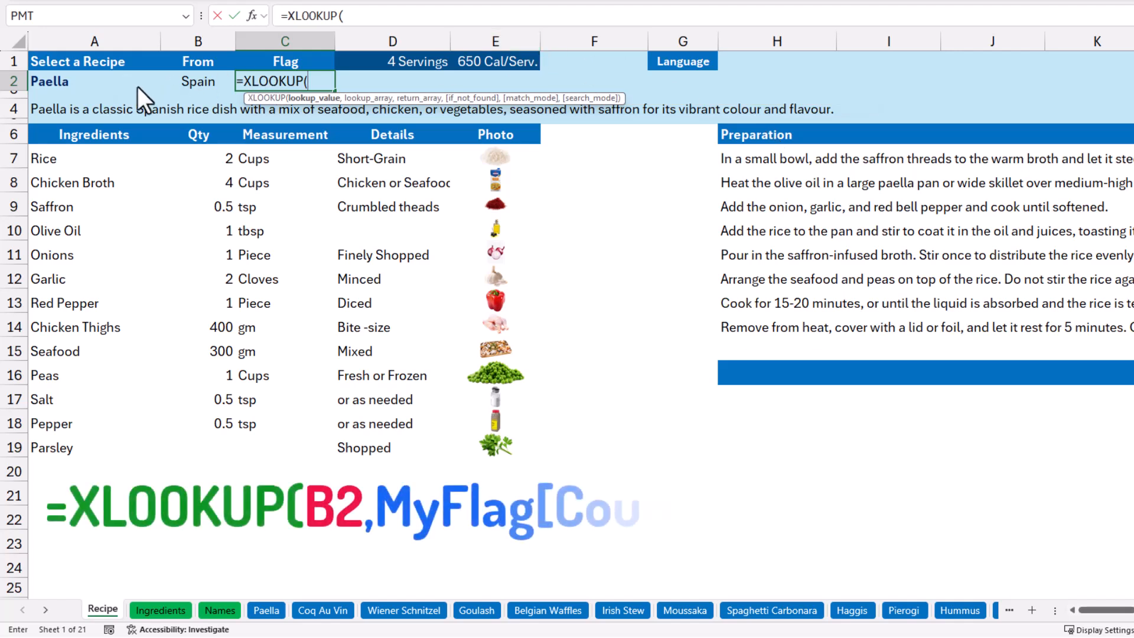
click(186, 79)
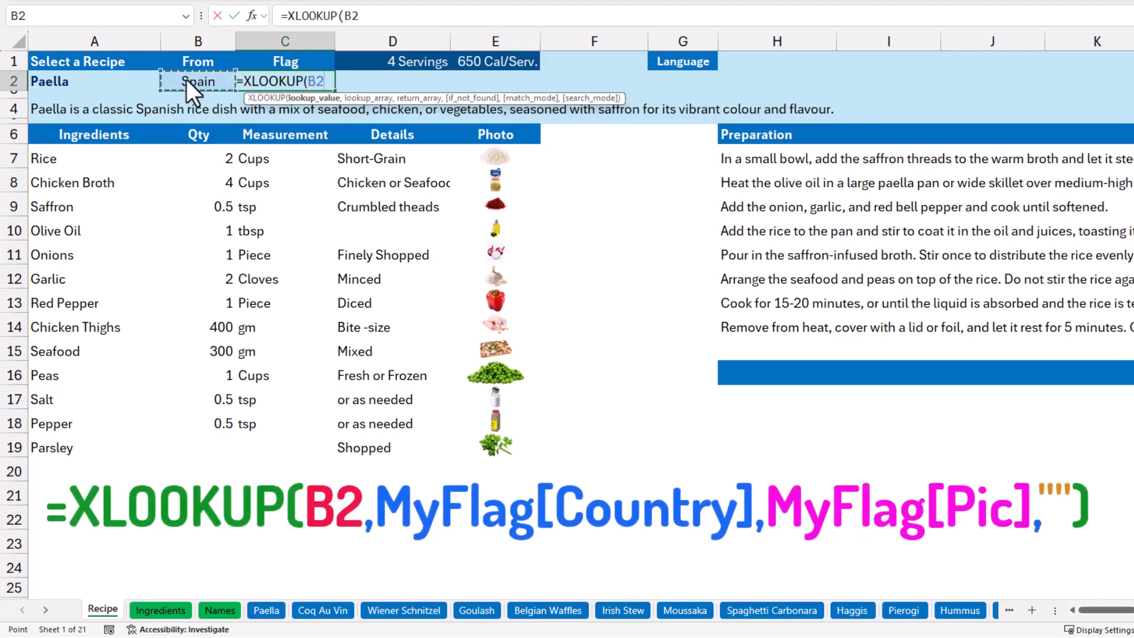
text(,)
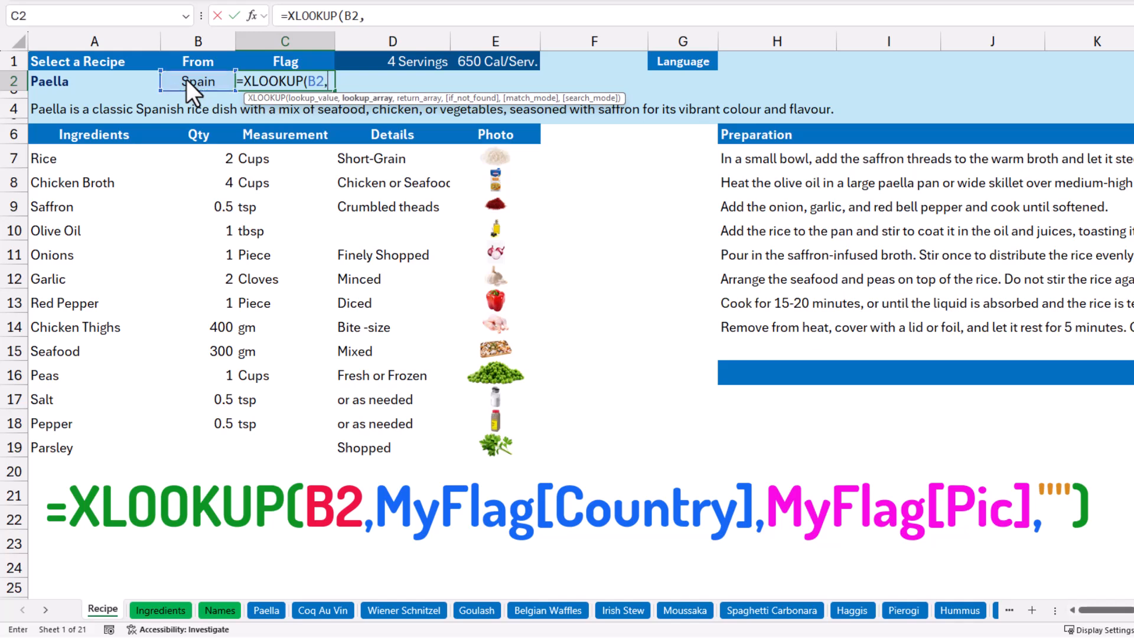
text(MyFlag[)
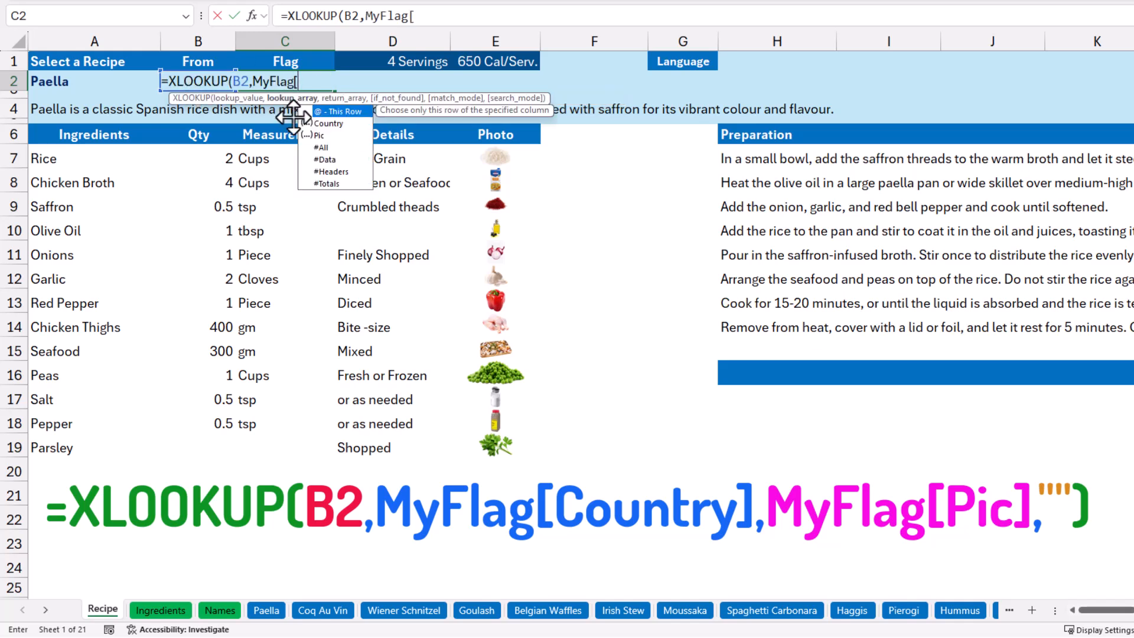
click(328, 122)
double_click(328, 122)
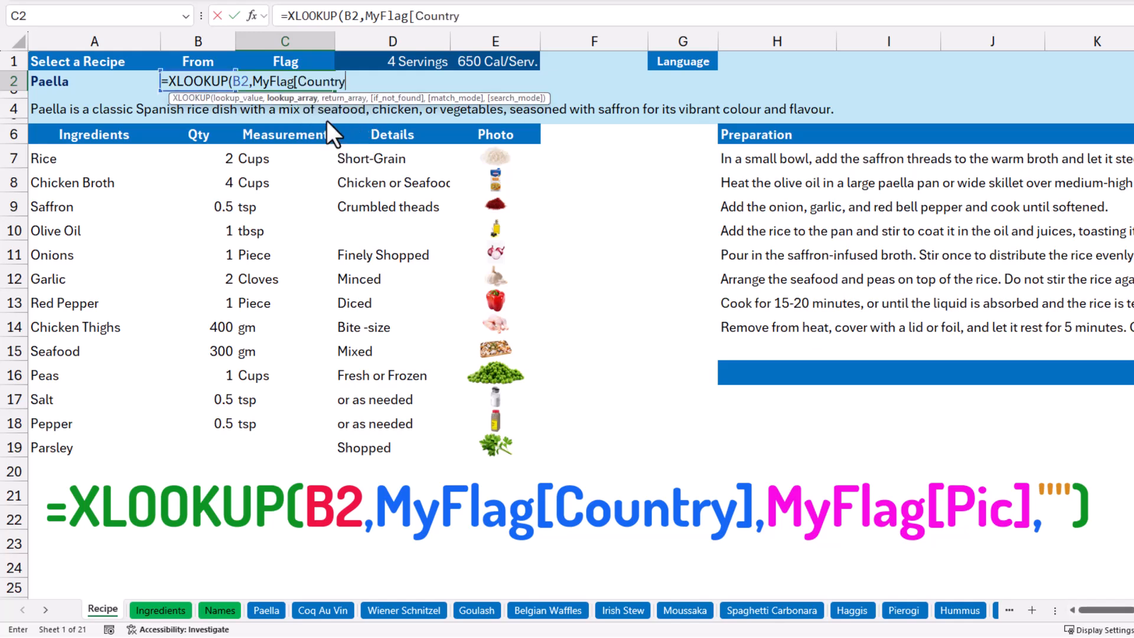
text(,)
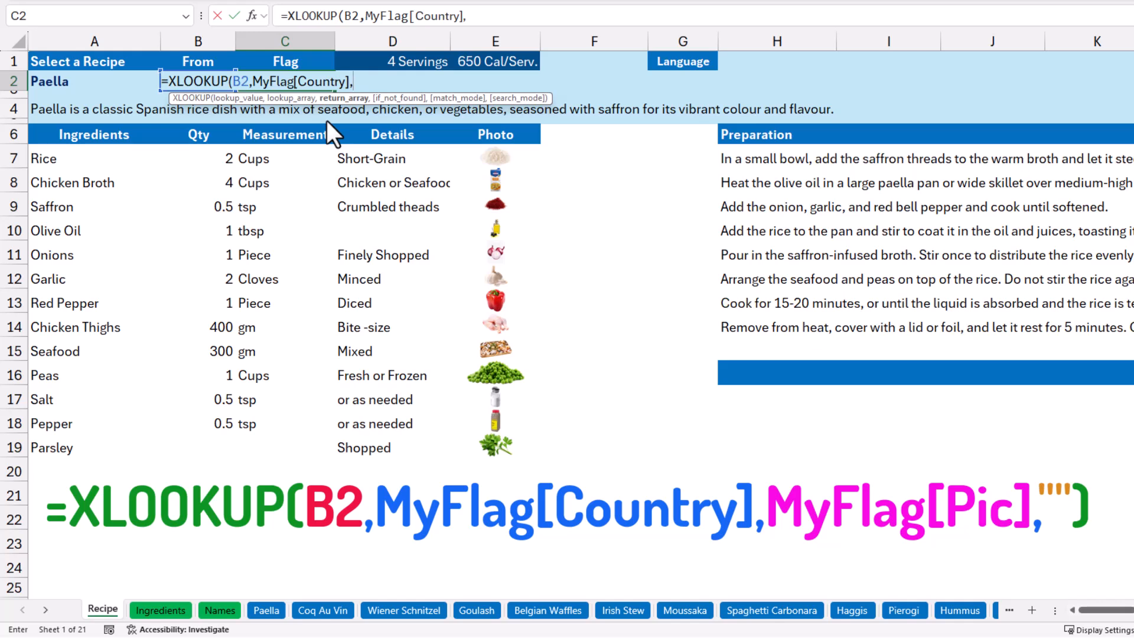
text(MyFlag[)
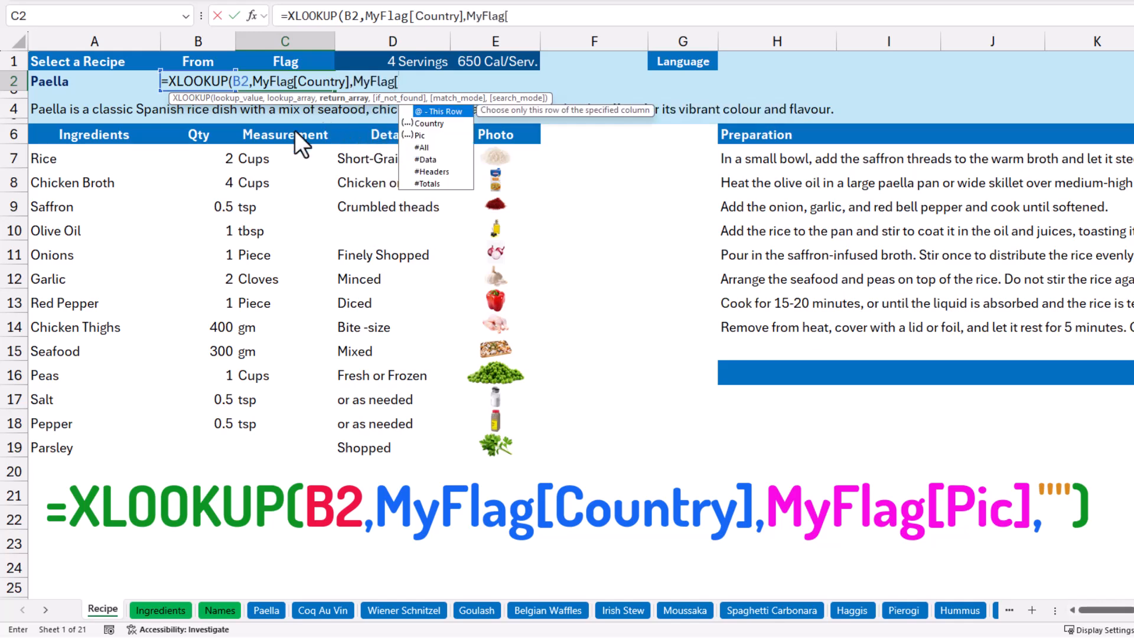
click(424, 135)
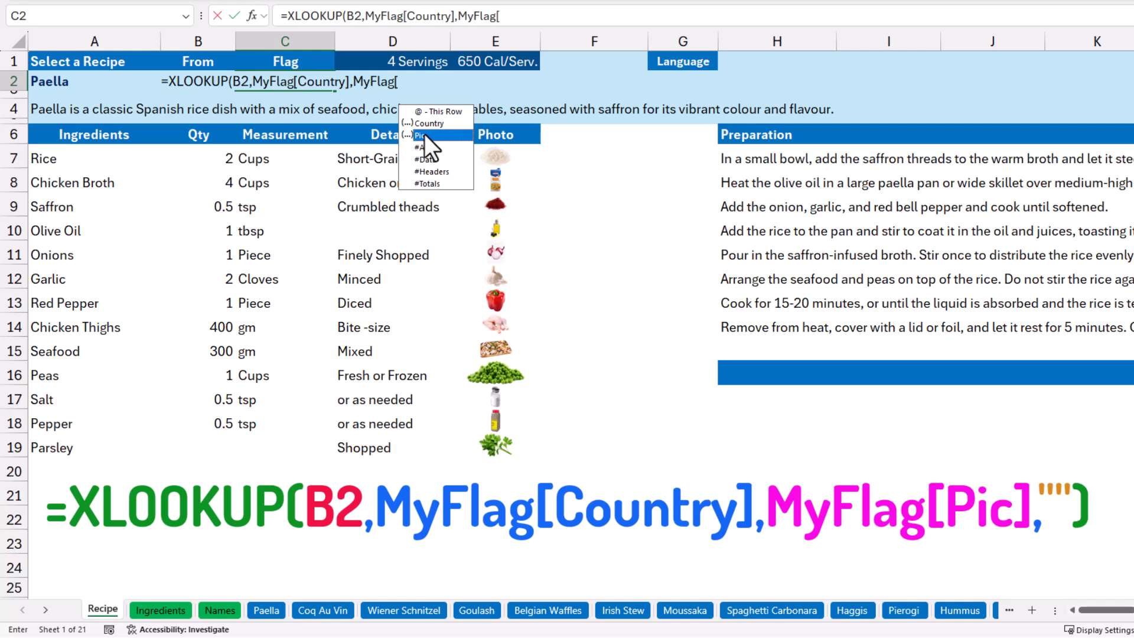
double_click(424, 135)
text(],)
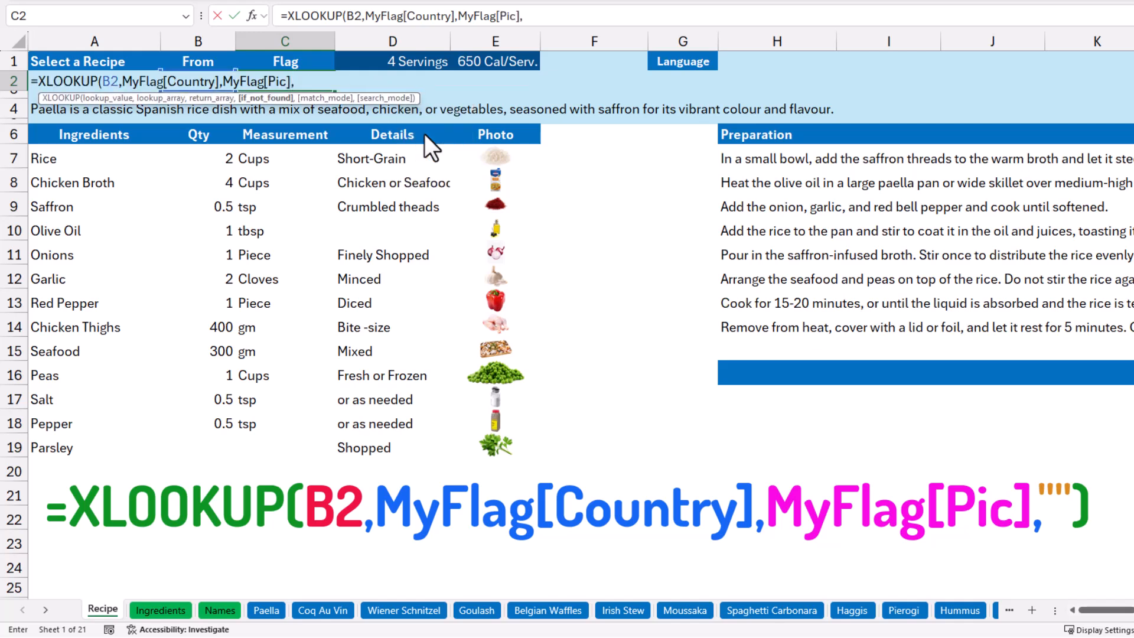
text(""))
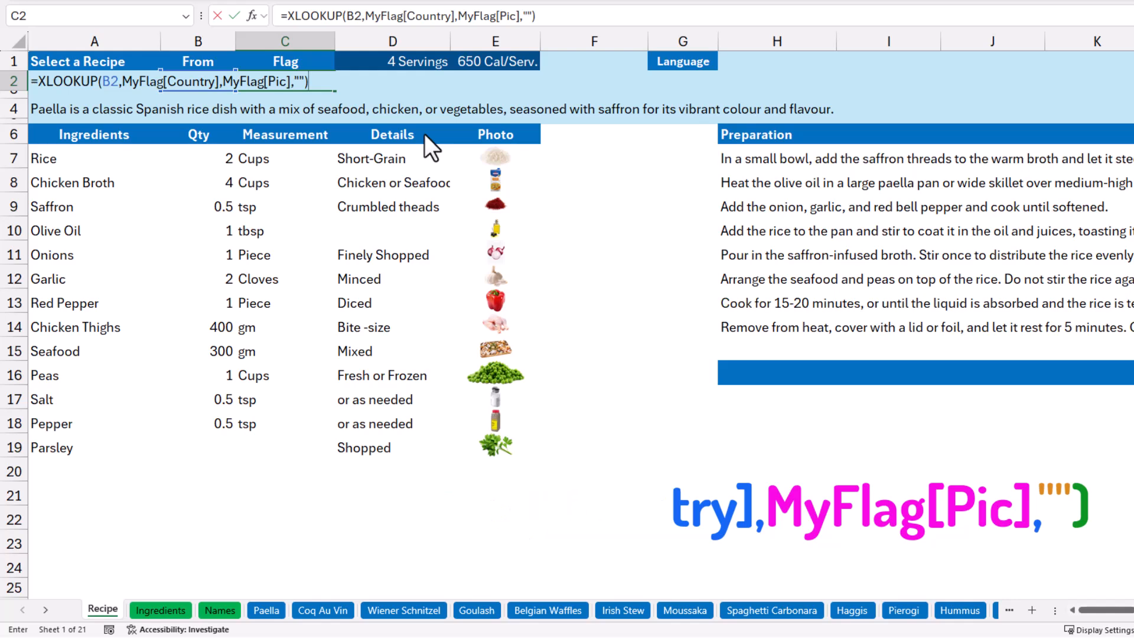
key(Return)
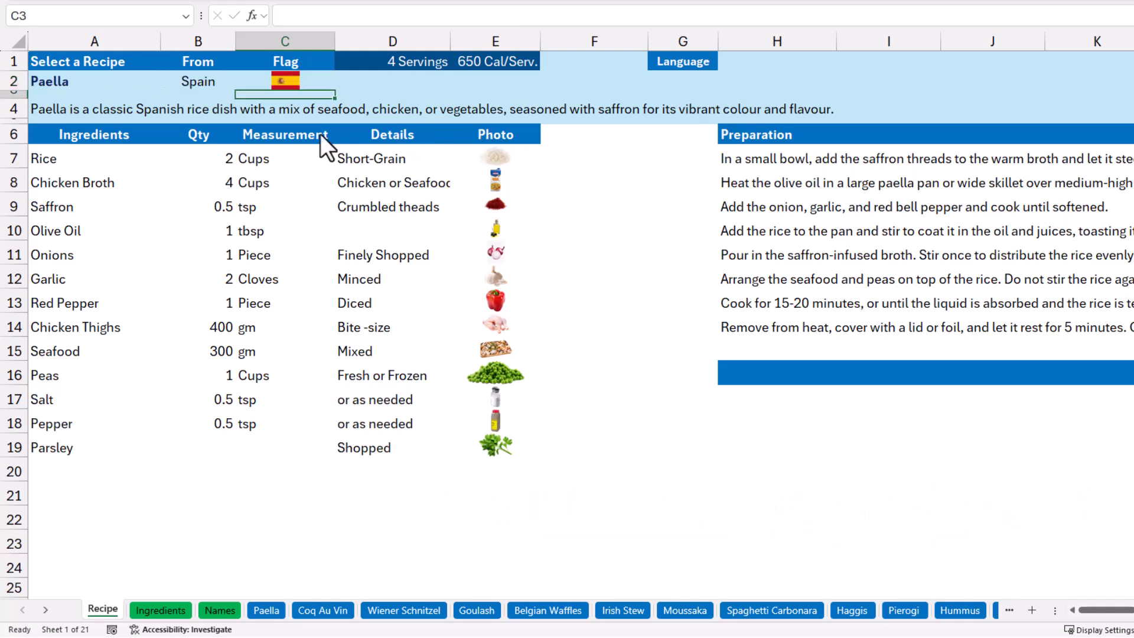
Test the recipe selector in A2 by choosing Coq Au Vin and Goulash.
click(150, 83)
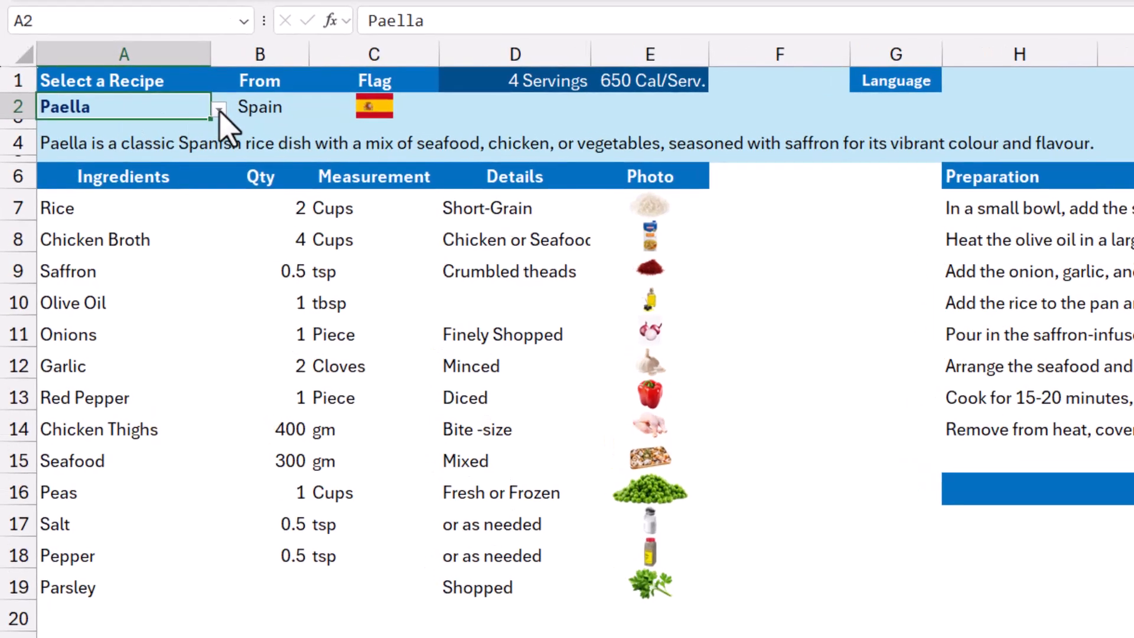
click(219, 109)
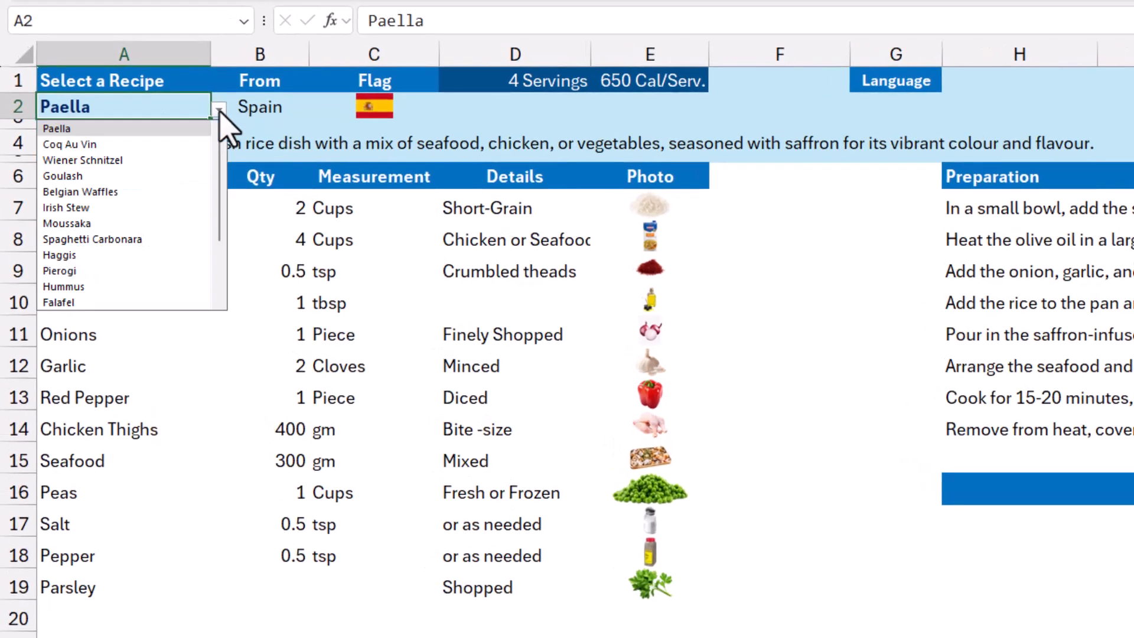
click(89, 146)
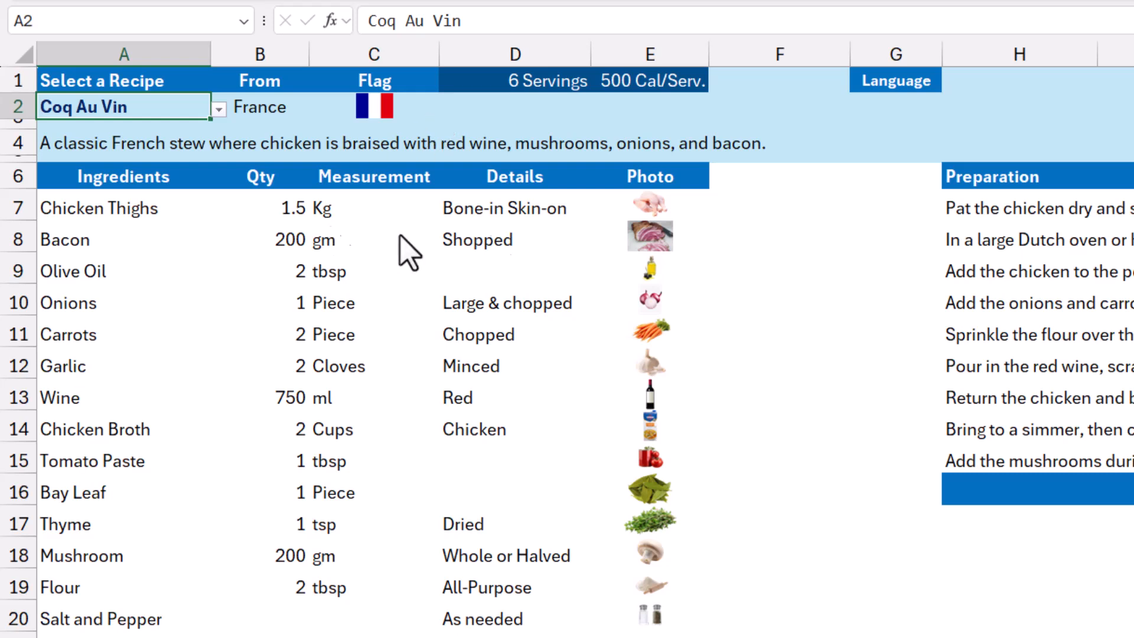
click(219, 109)
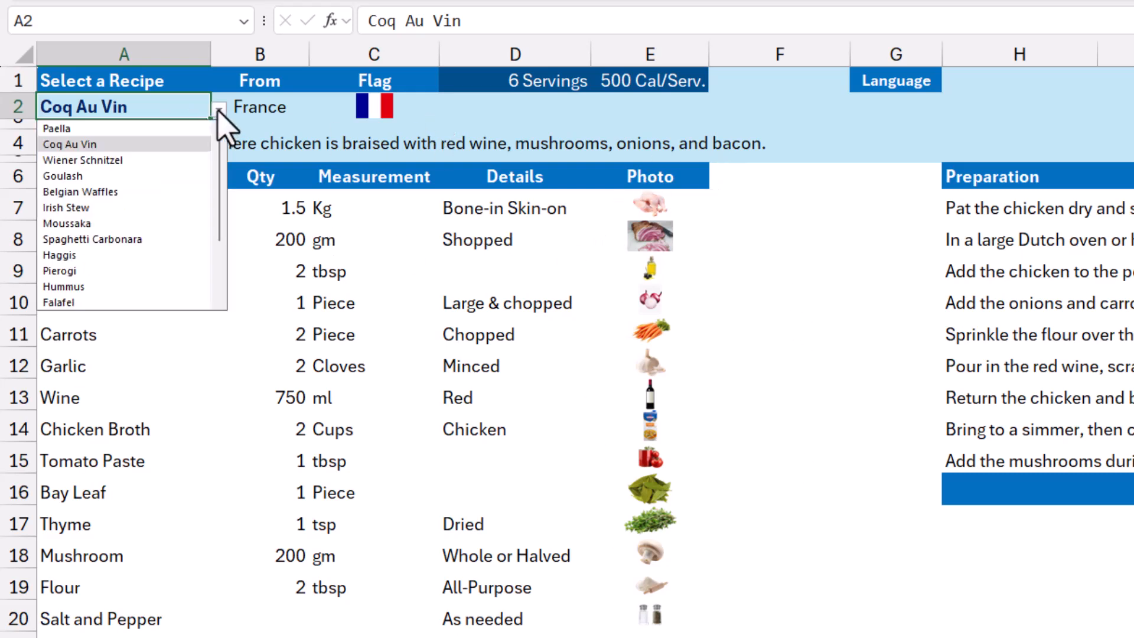
click(76, 176)
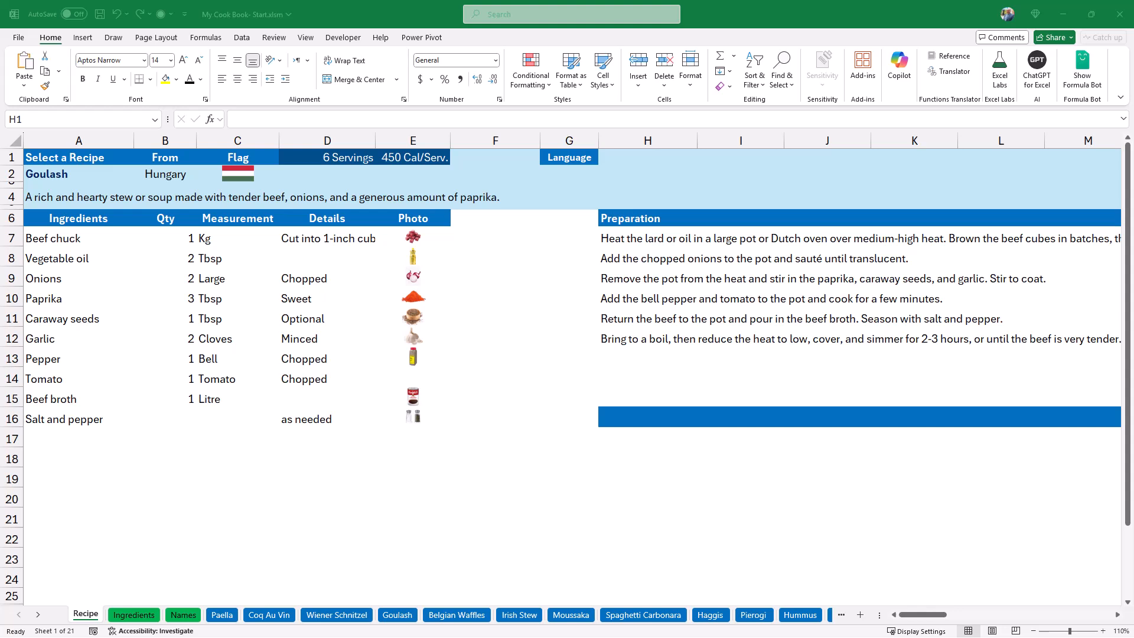
Add a list validation to H1 with the source =Names!$K$2:$K$39 for the language selector, and choose English.
click(635, 151)
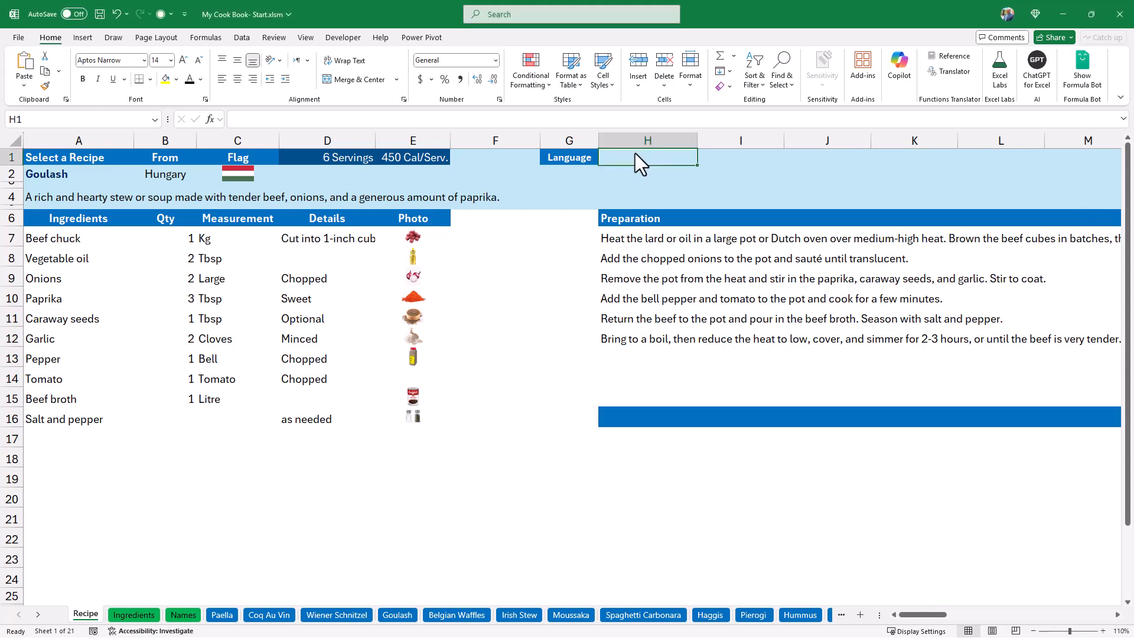
click(240, 39)
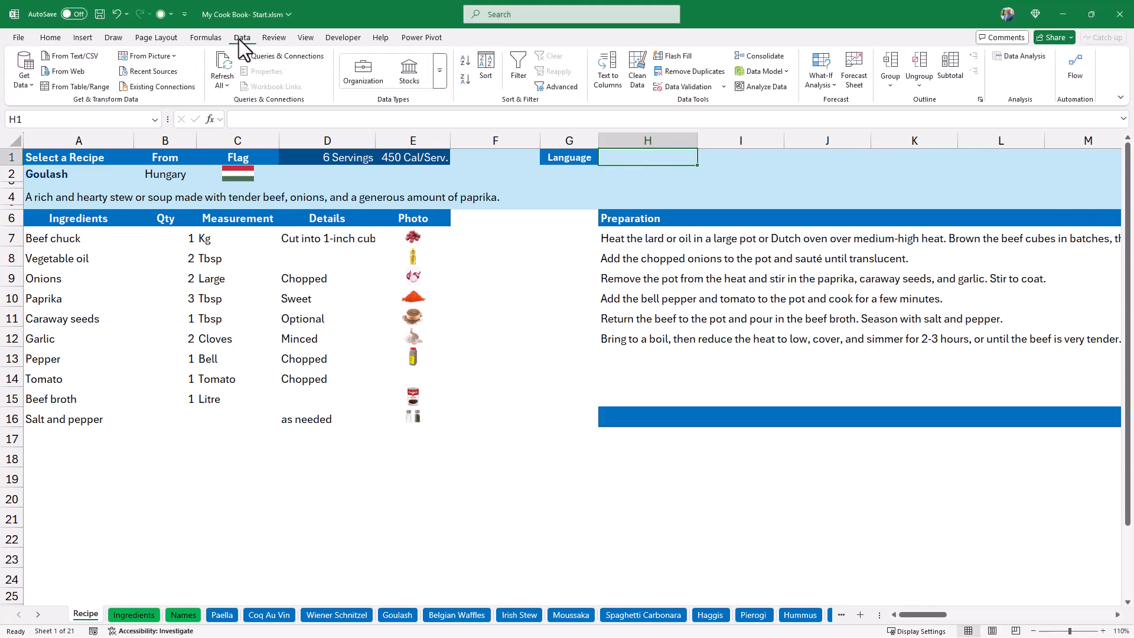
click(680, 87)
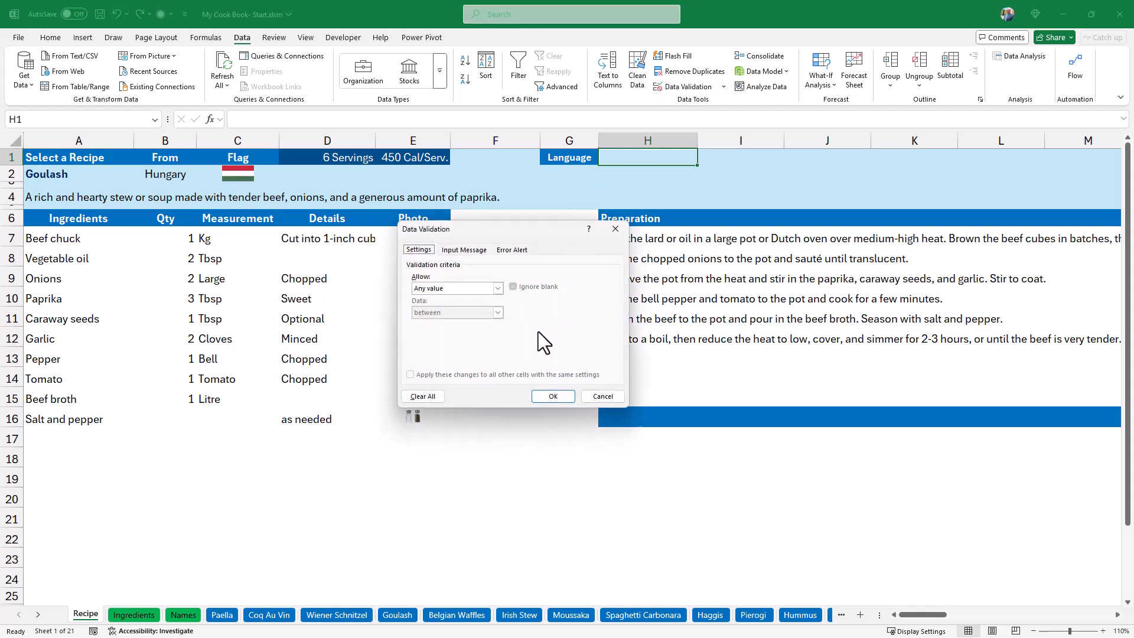
click(499, 288)
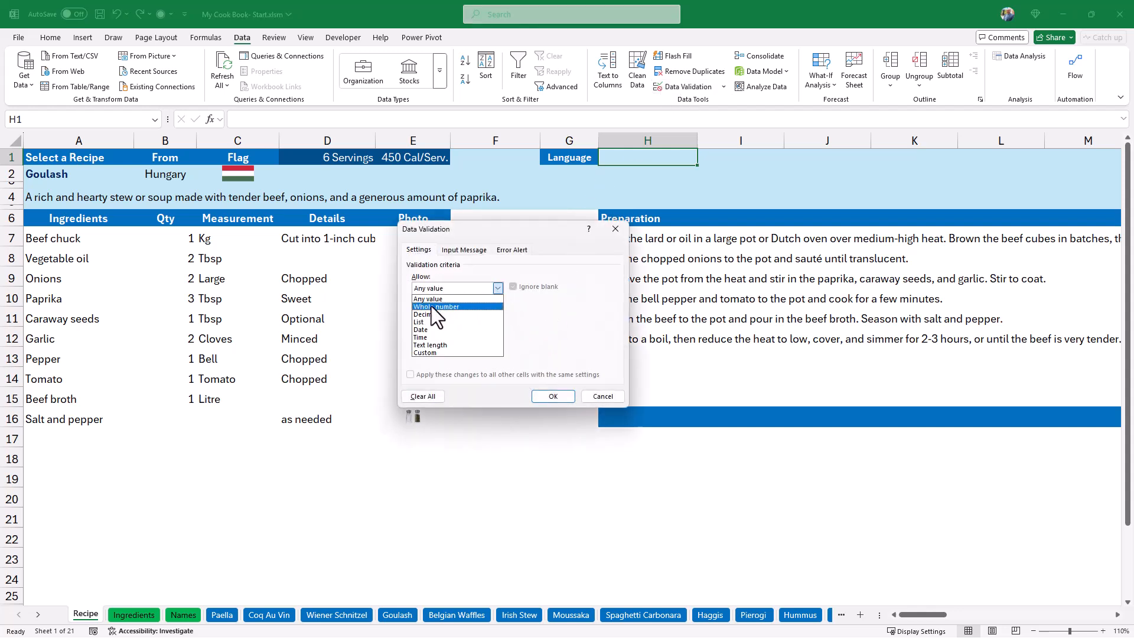
click(437, 324)
click(478, 336)
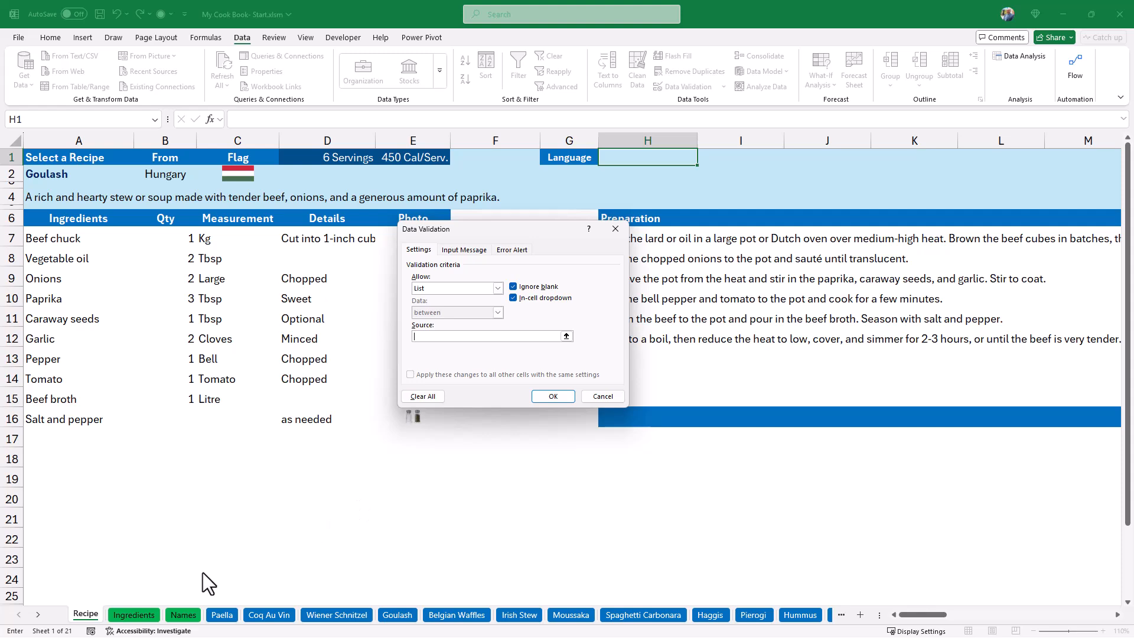
click(185, 615)
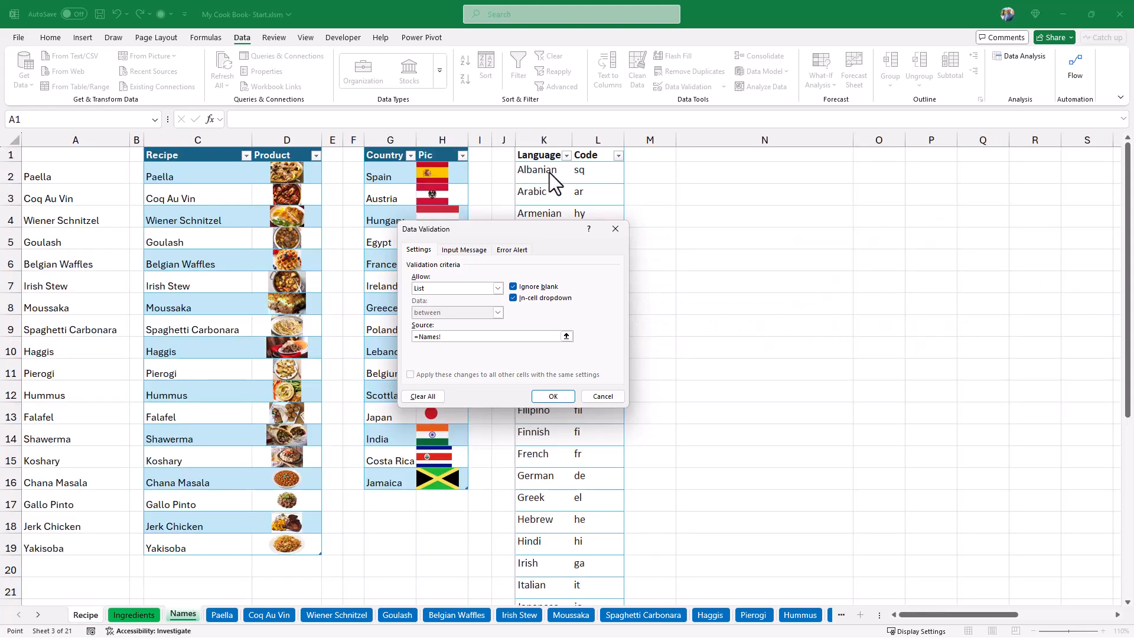
click(542, 151)
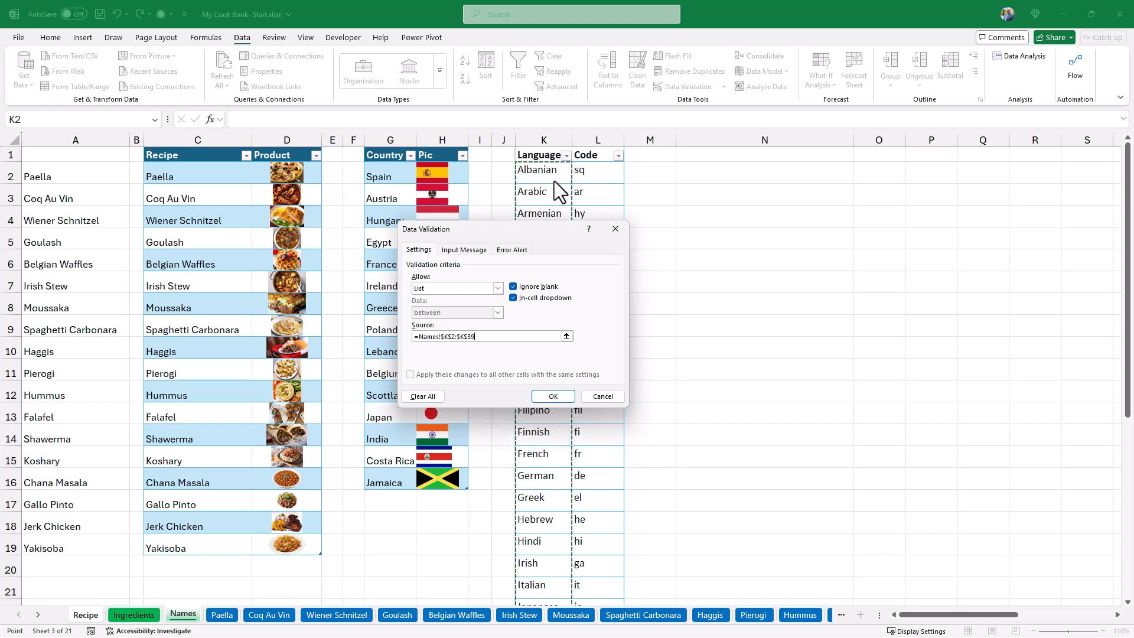
click(554, 396)
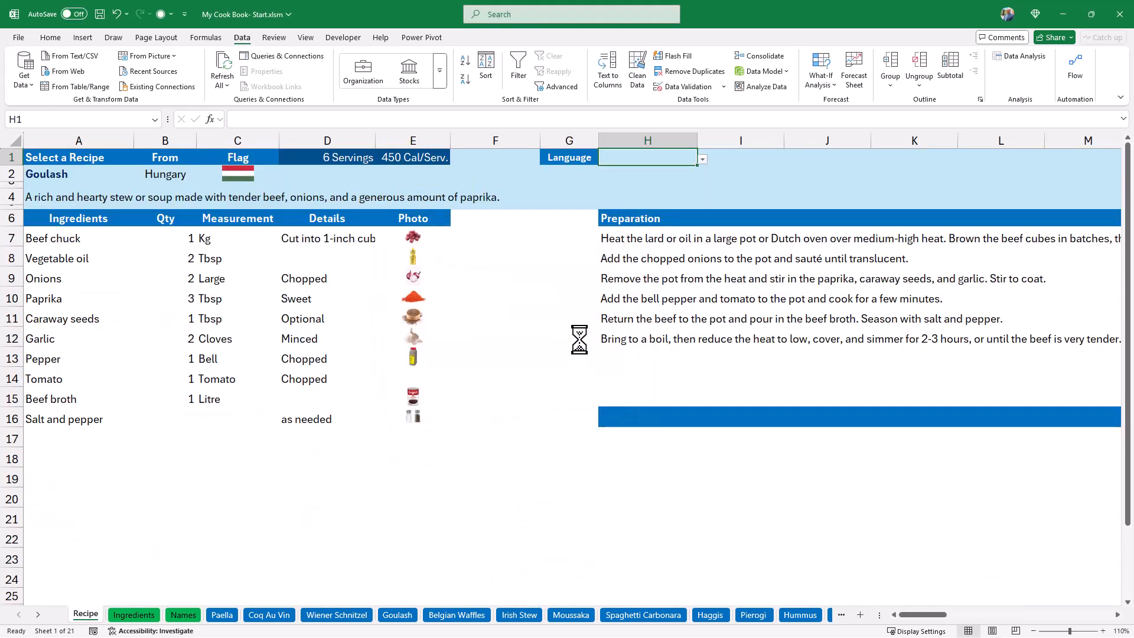
click(703, 158)
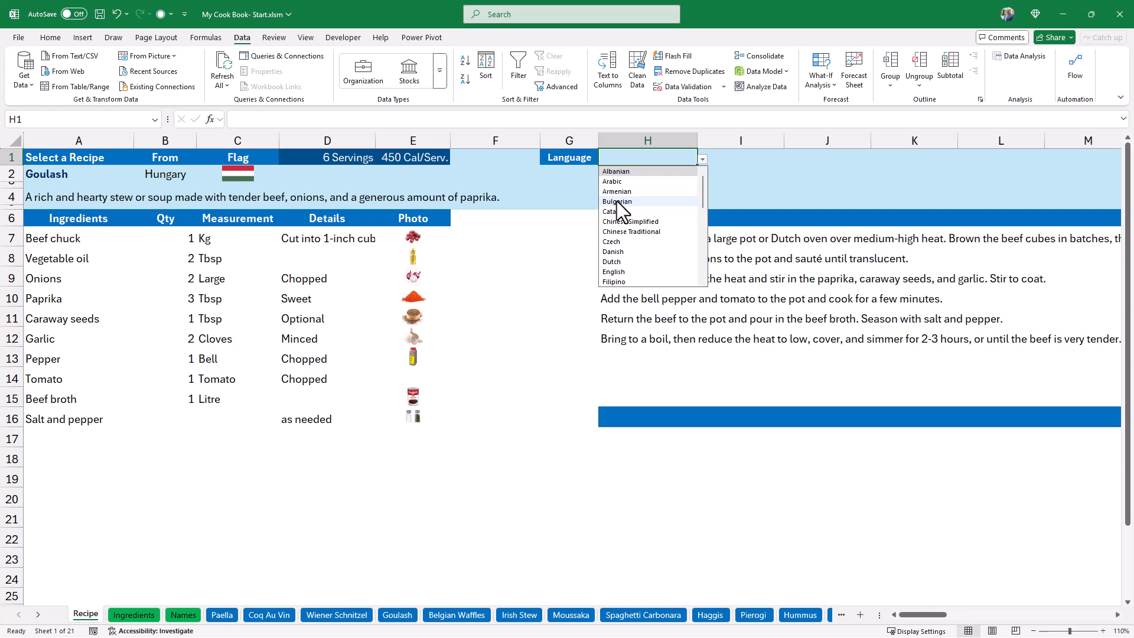
click(614, 271)
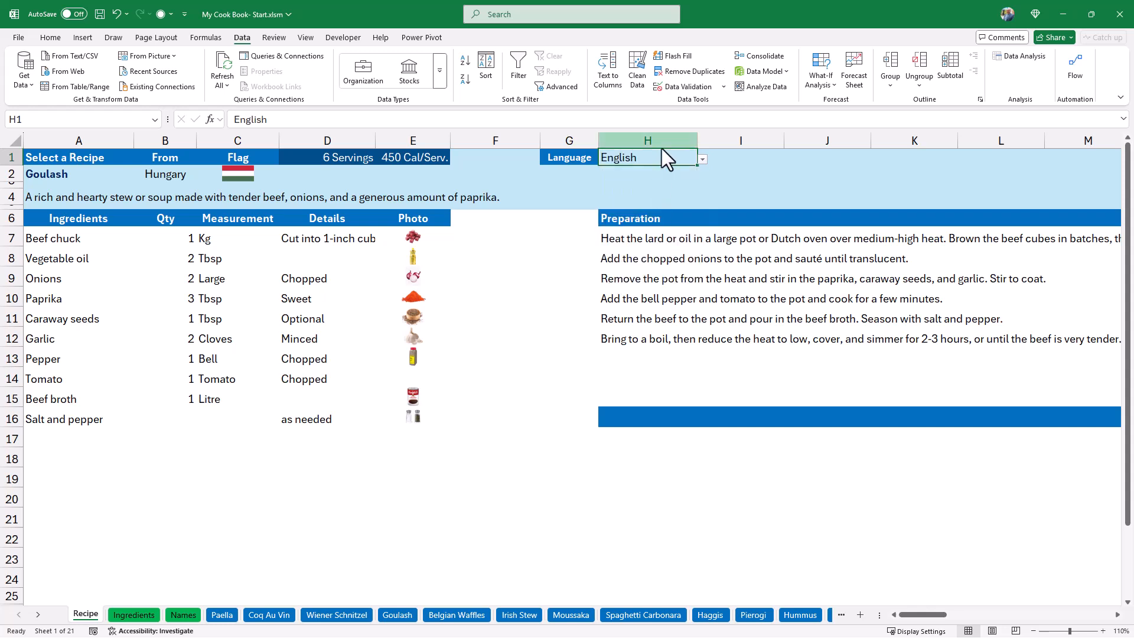
Enter =XLOOKUP(H1,Language[Language],Language[Code],"") in I1 to retrieve the code of the selected language.
click(733, 159)
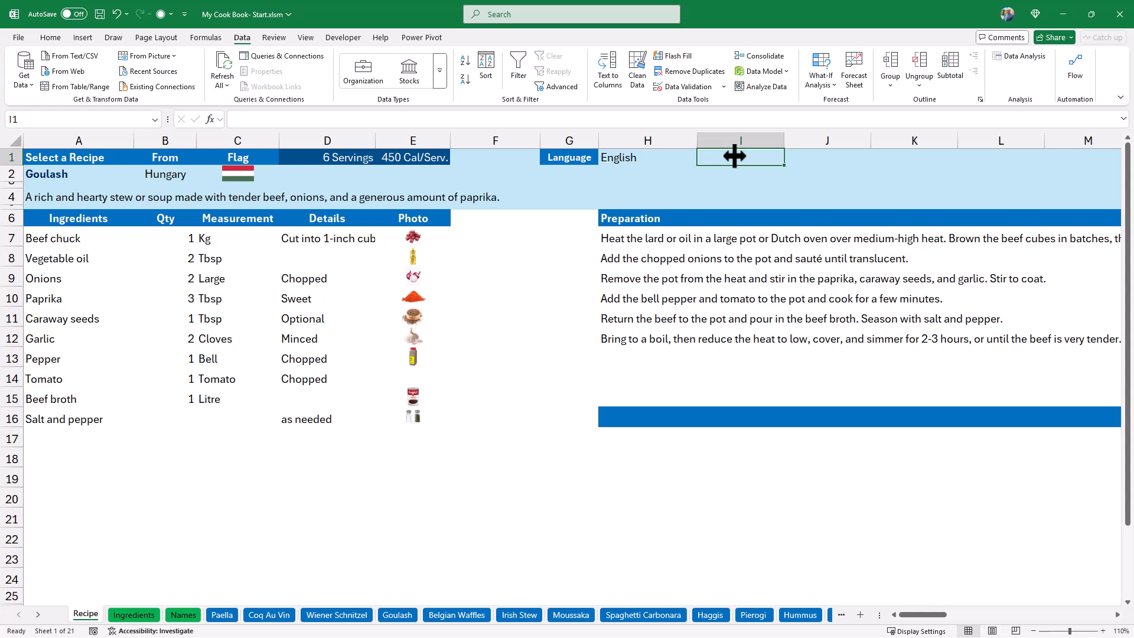
text(=xl)
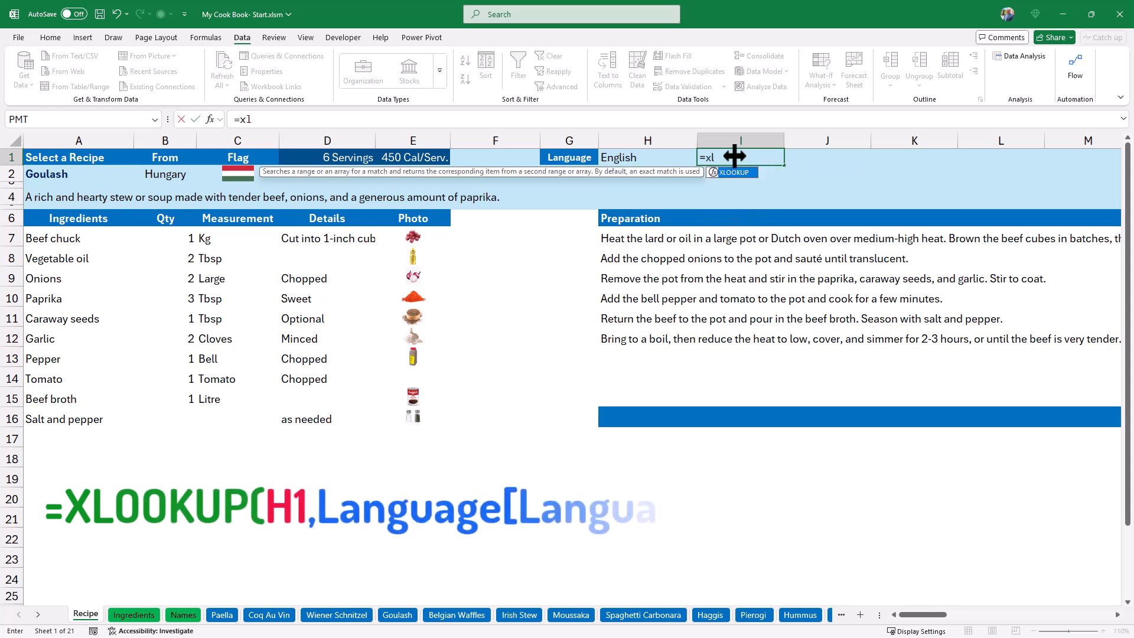
key(Tab)
click(622, 159)
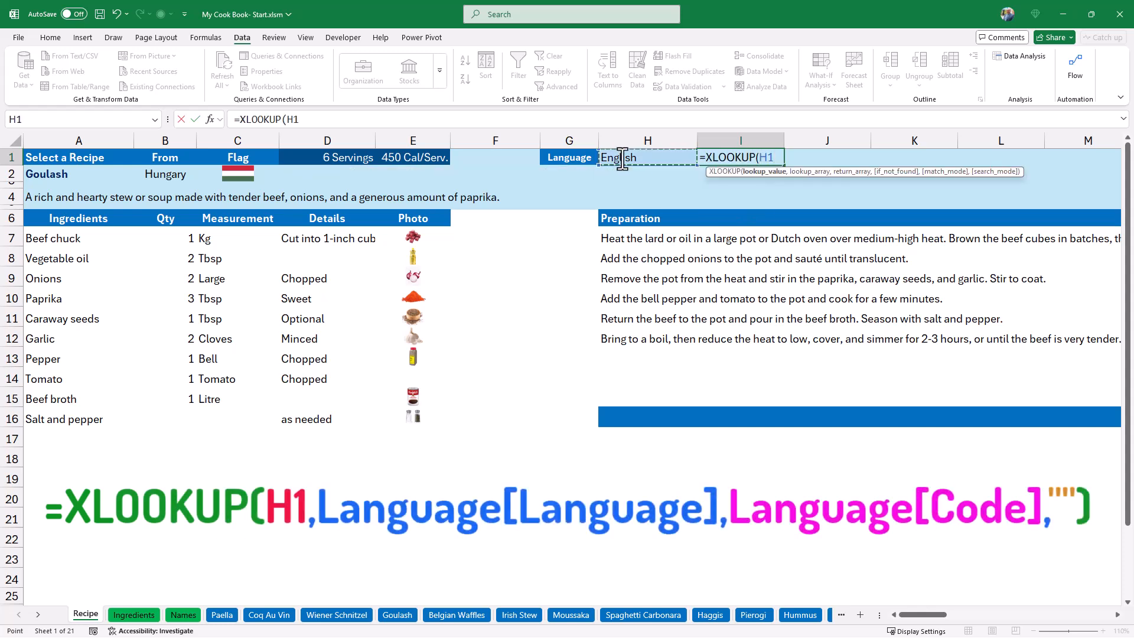
text(,)
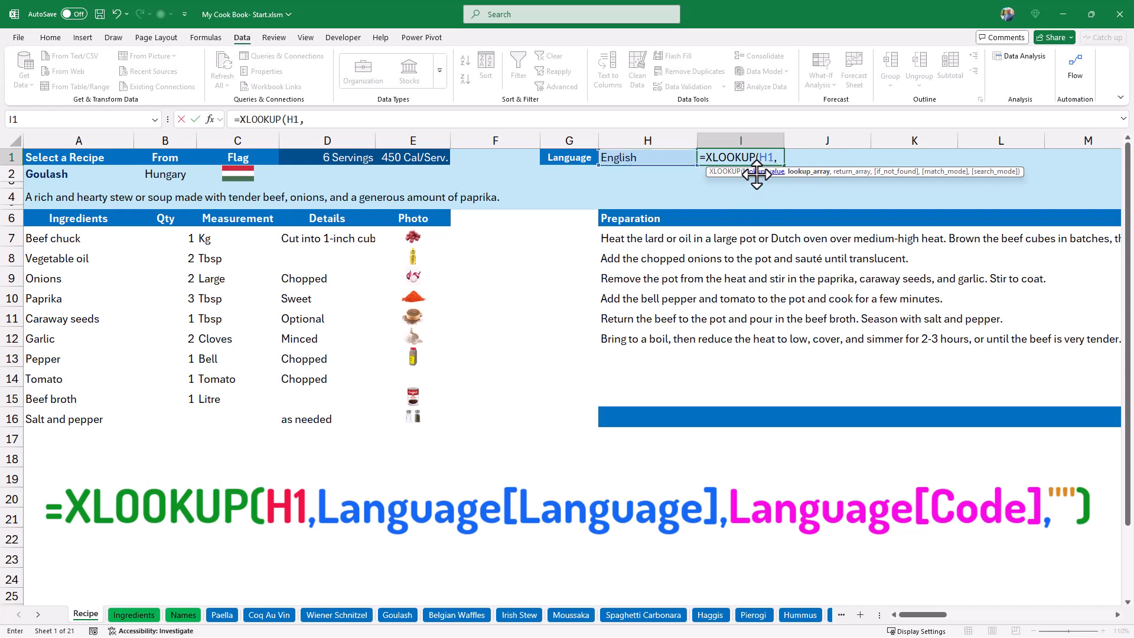
text(lang)
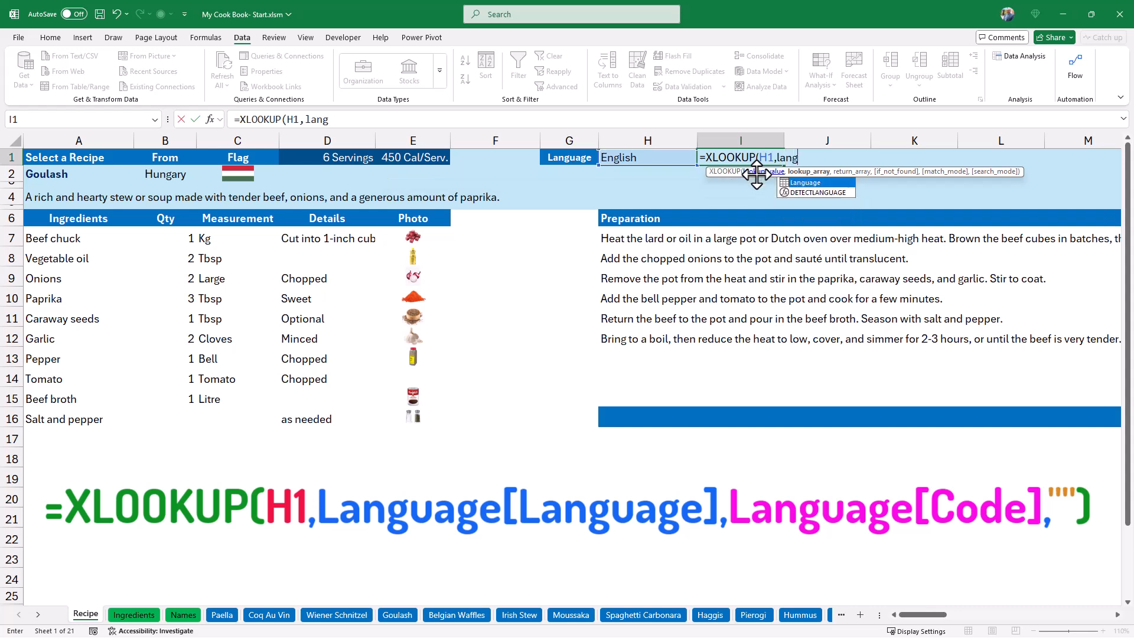
key(Tab)
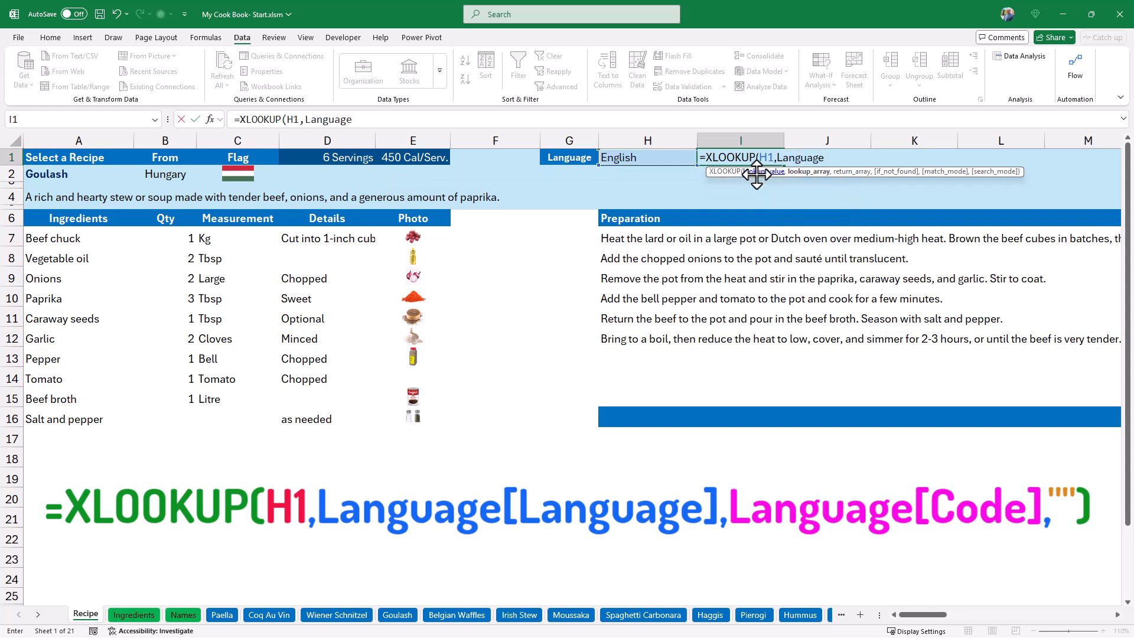
text([)
click(867, 192)
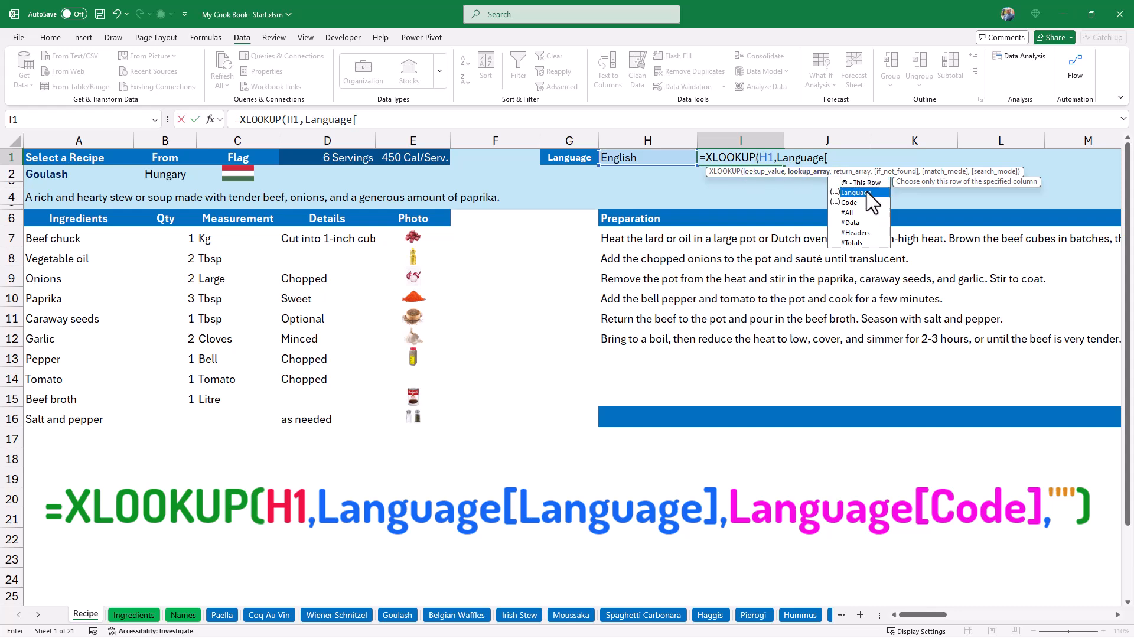
double_click(867, 193)
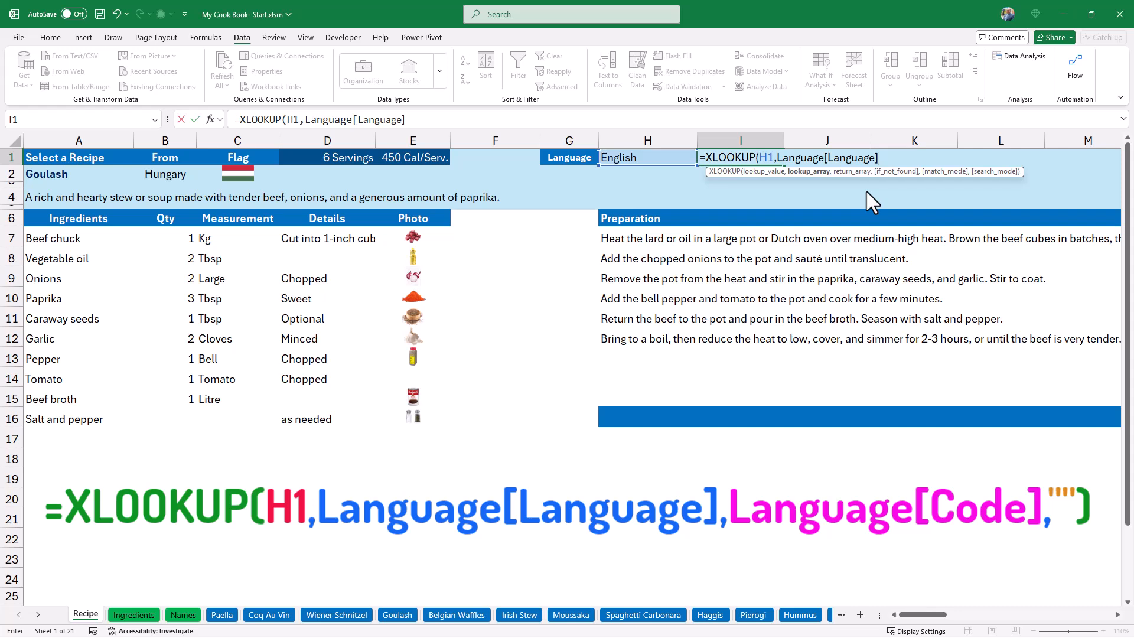
text(,)
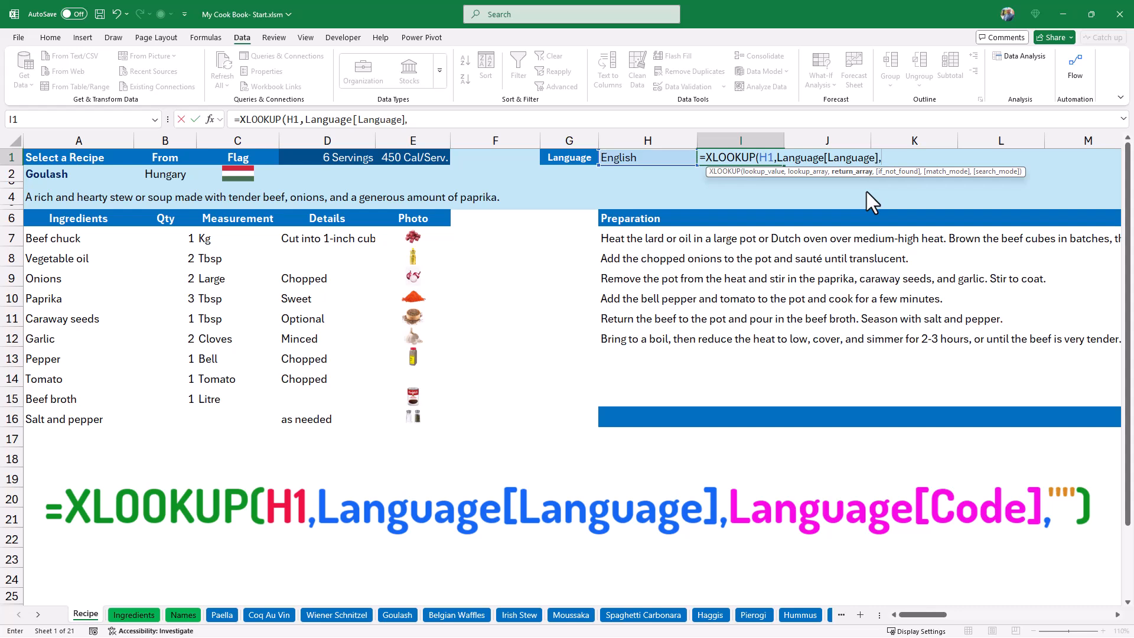
text(lang)
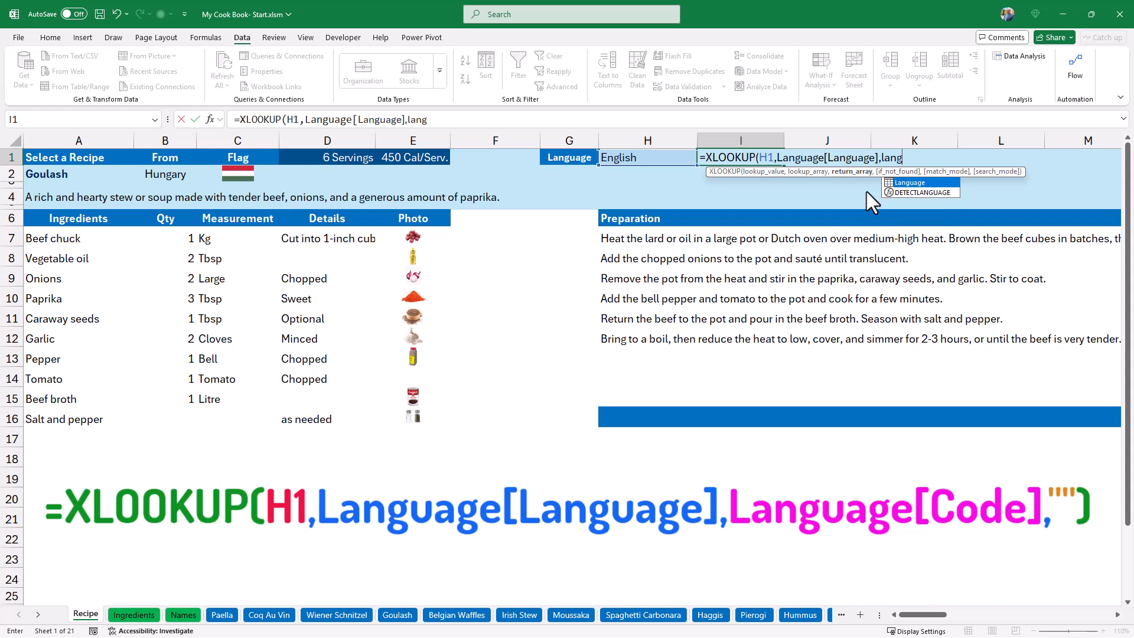
key(Tab)
text([)
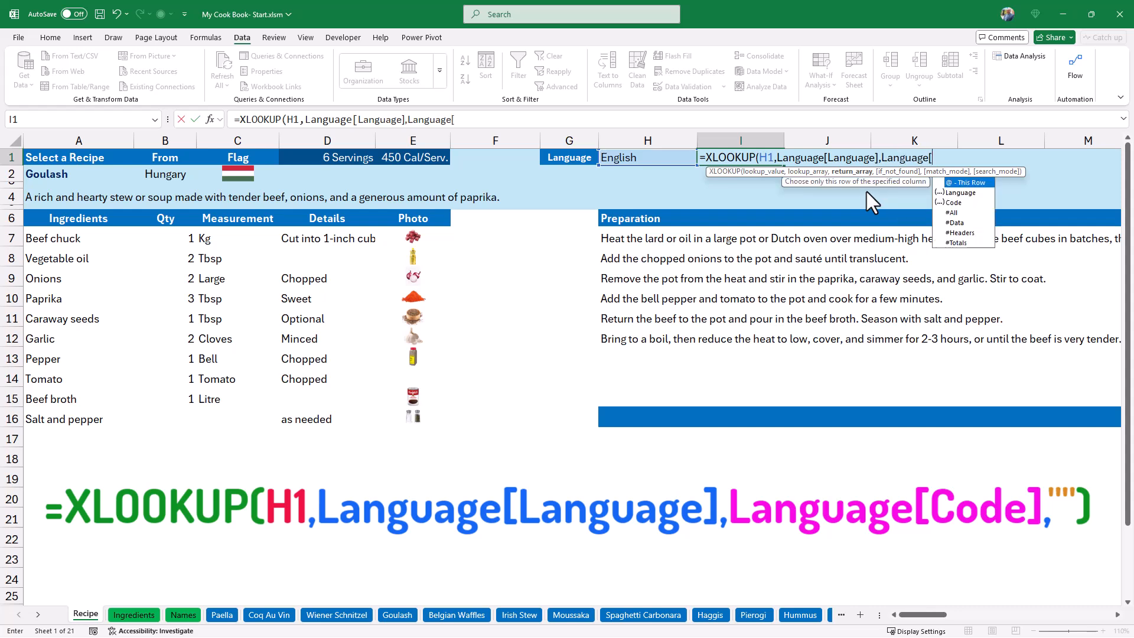
double_click(960, 202)
text(])
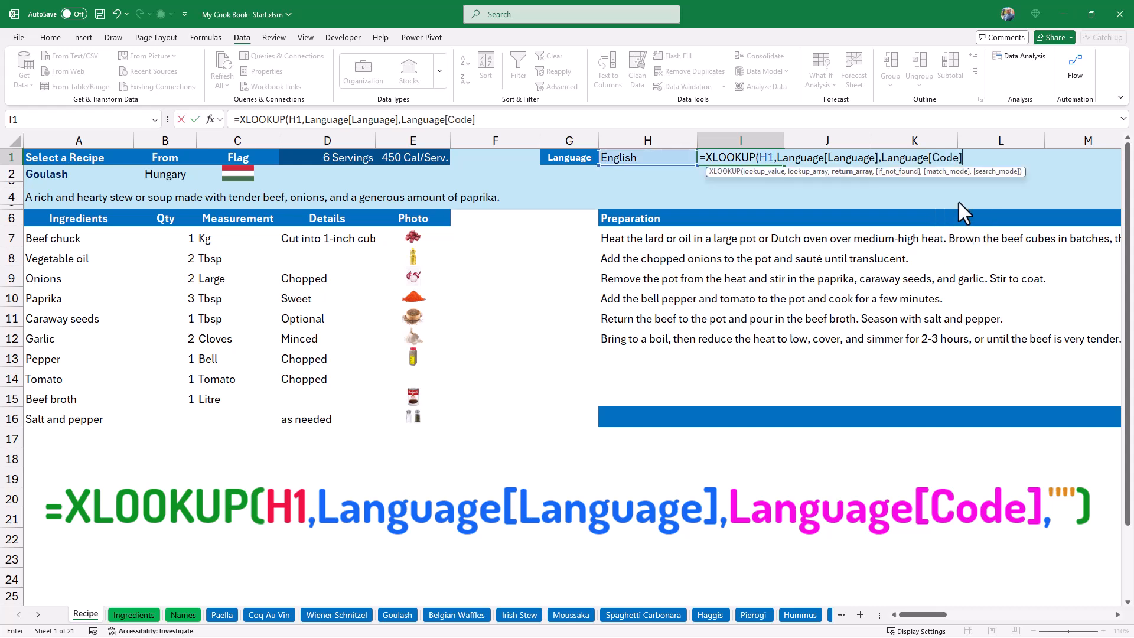
text(,)
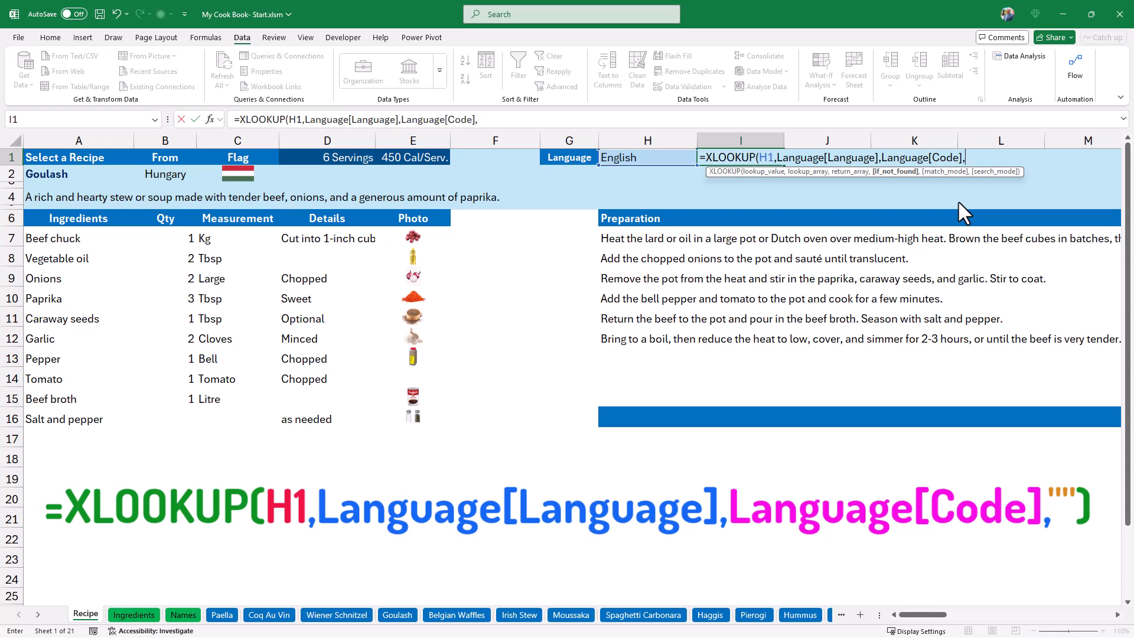
text(""))
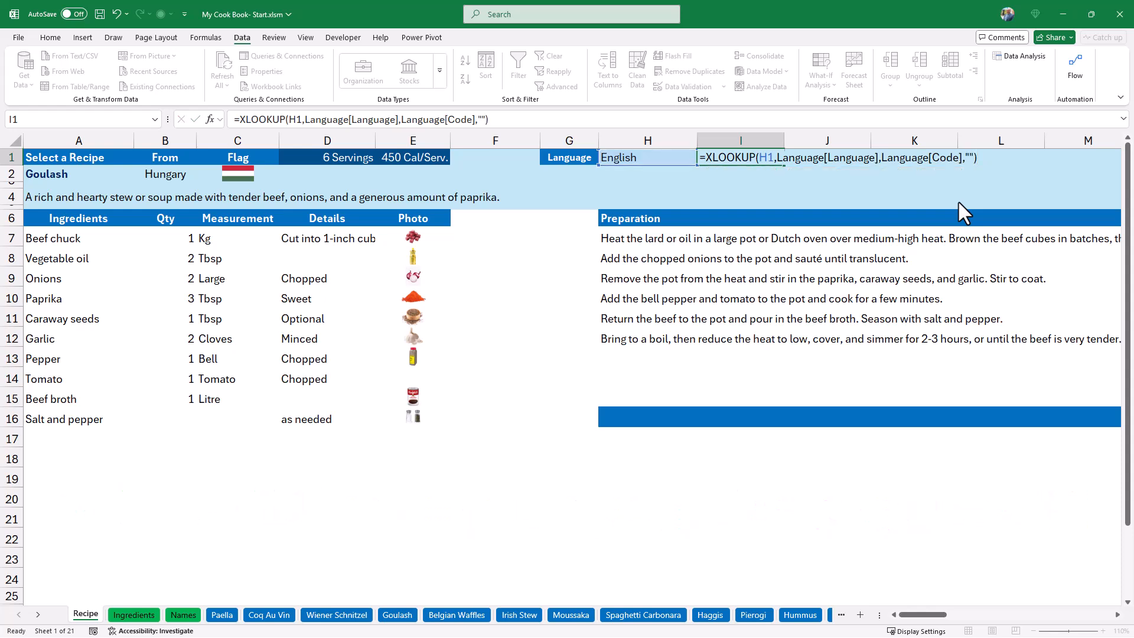
key(Return)
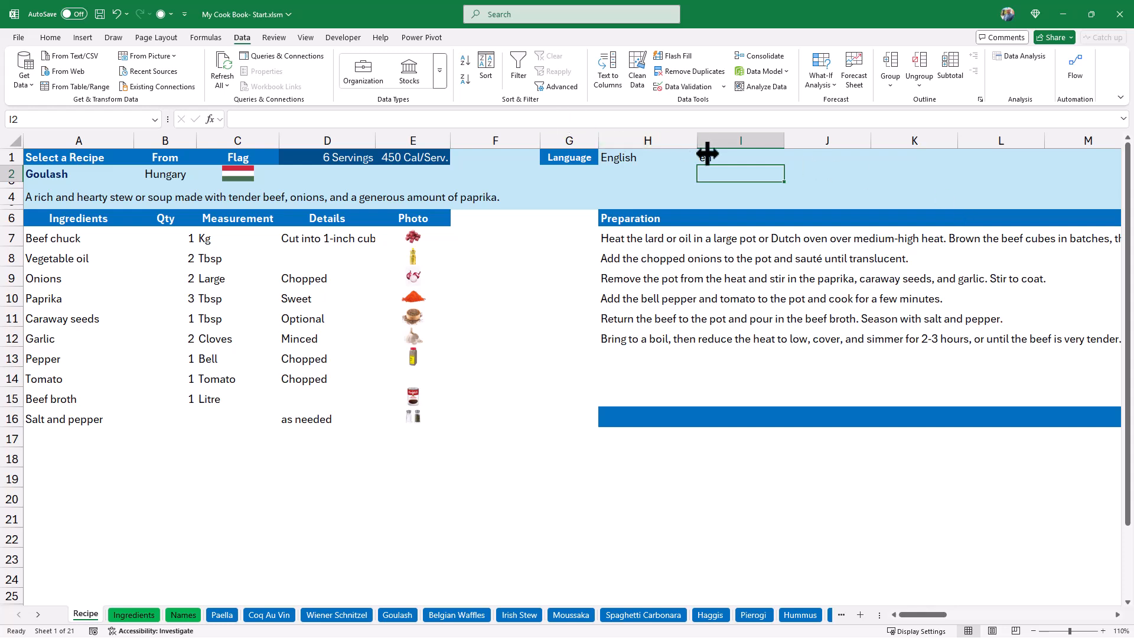
Test the language selector in H1 by choosing German.
click(644, 156)
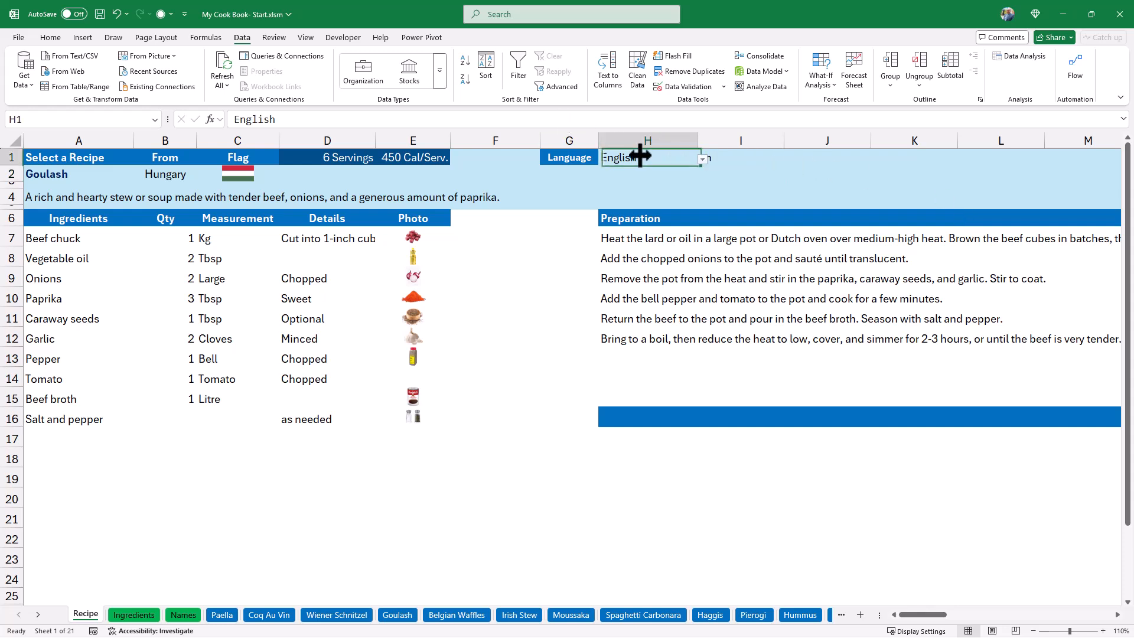
click(701, 158)
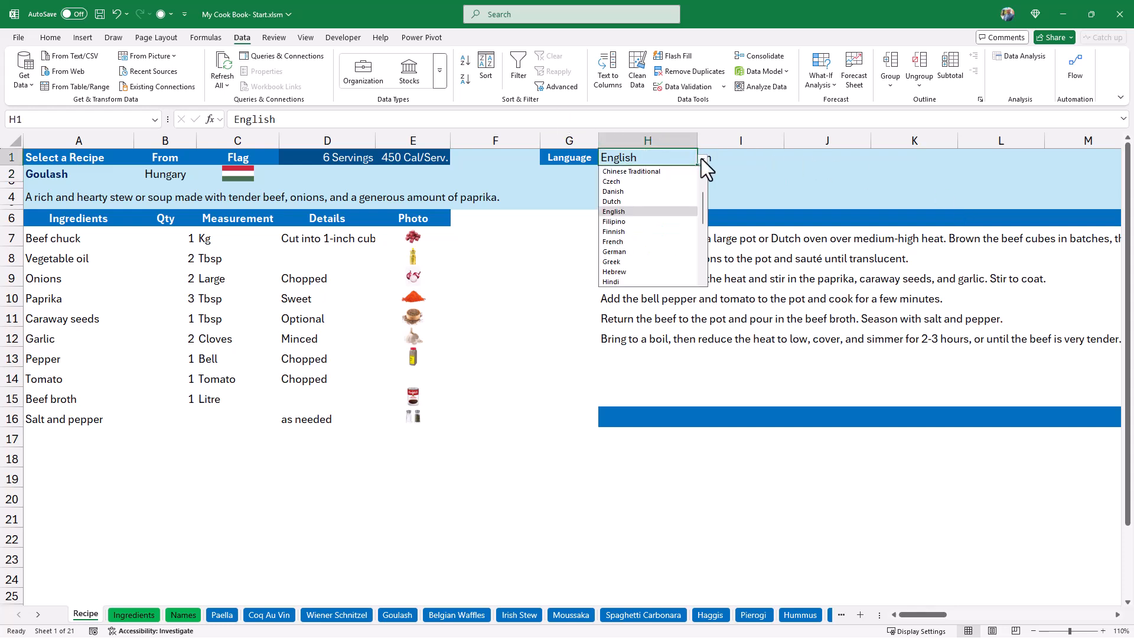
click(618, 251)
Hide the language code in I1 by setting its font to the light blue theme color that matches the cell fill.
click(779, 157)
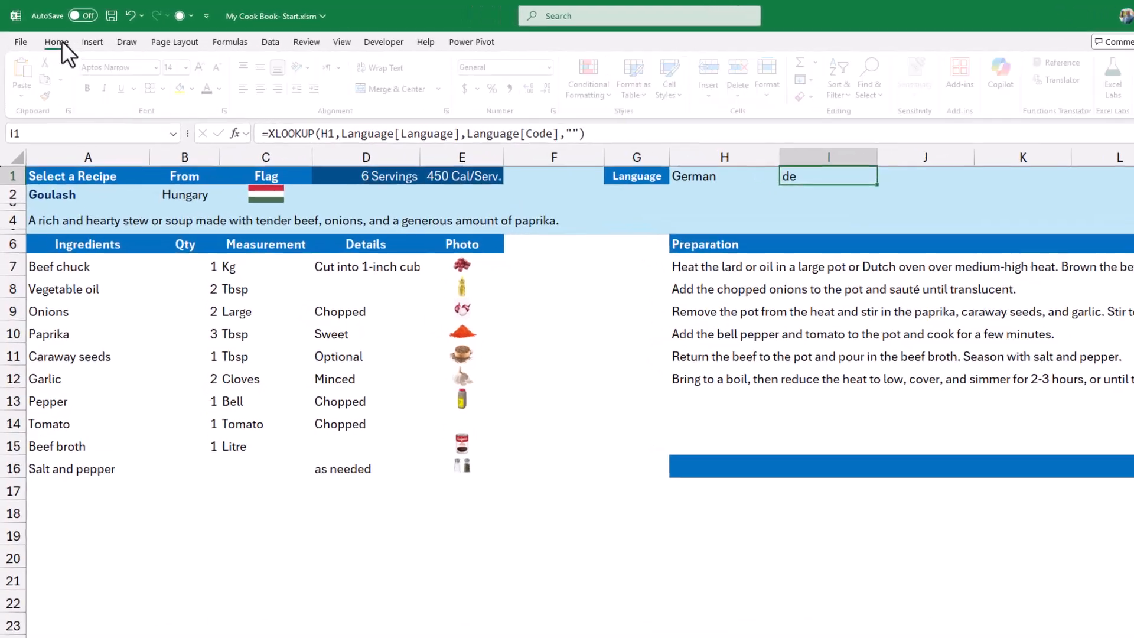
click(58, 37)
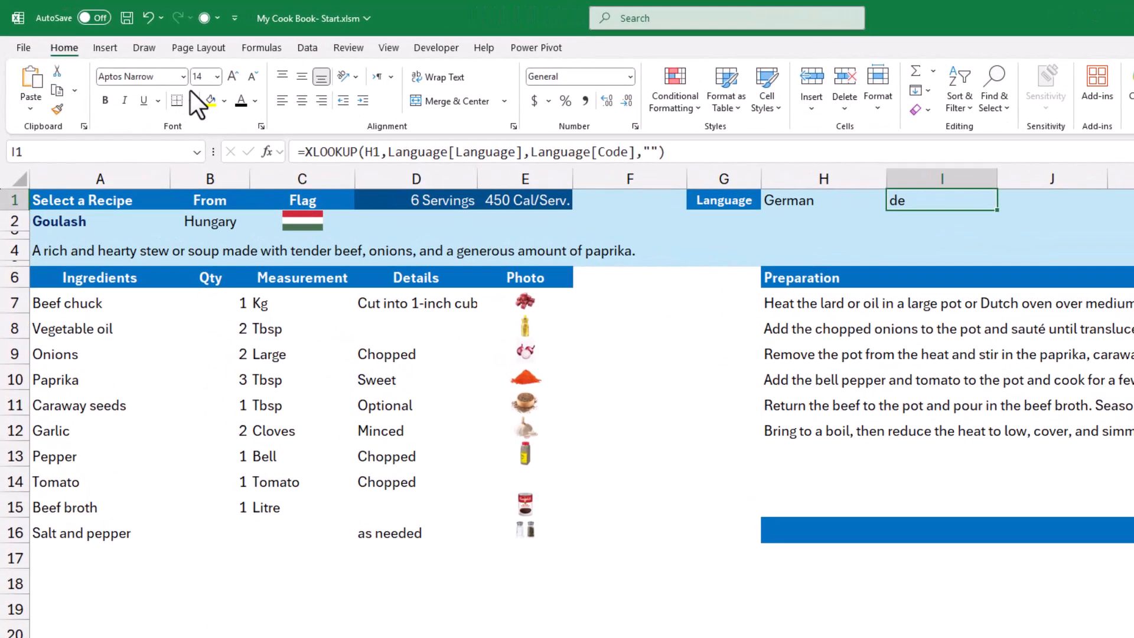
click(255, 101)
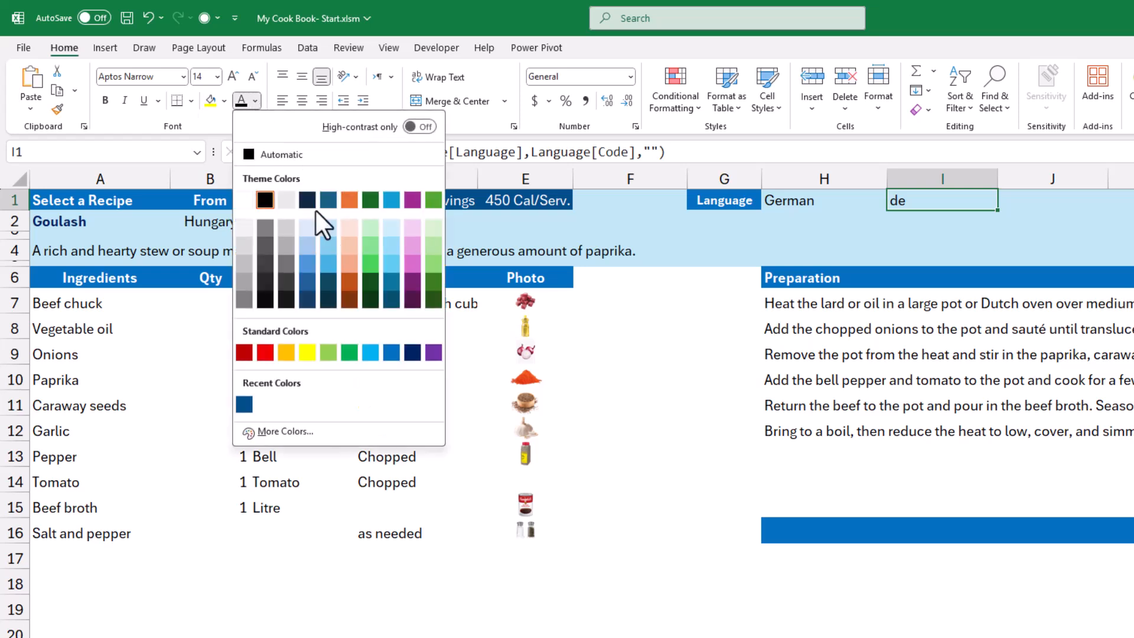
click(387, 229)
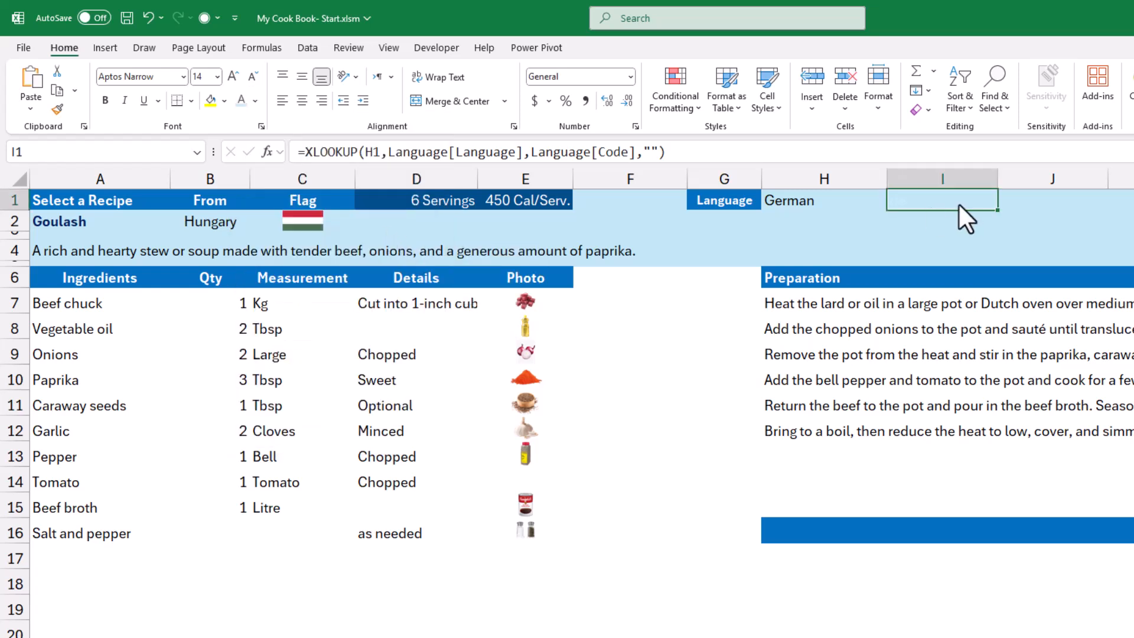
click(818, 202)
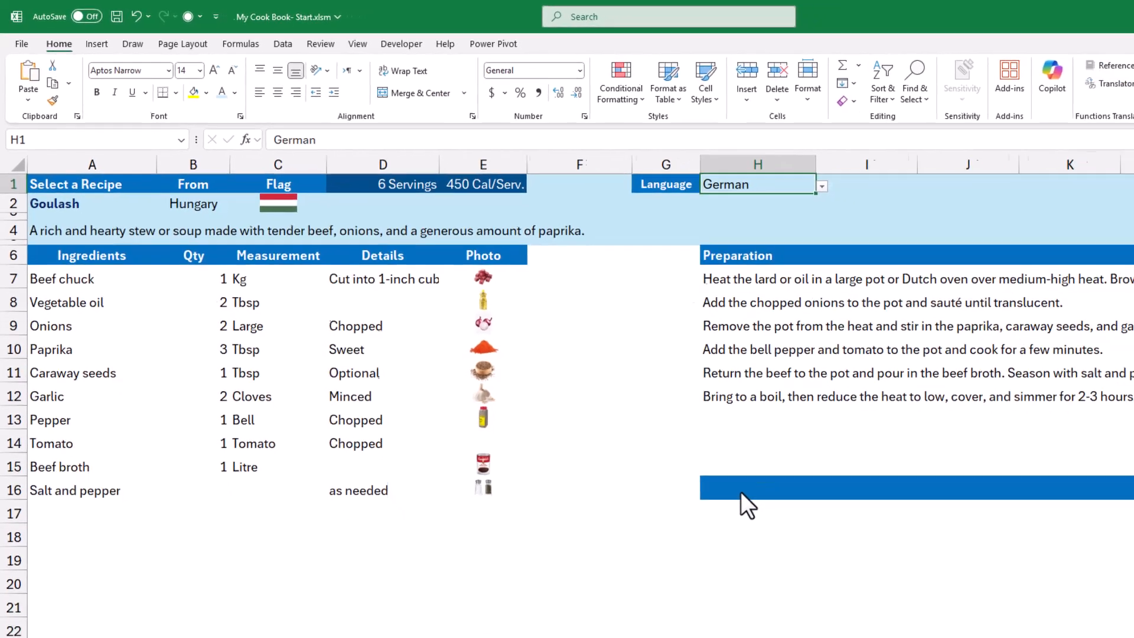
In H16, write the formula =IF(I1<>"en",TRANSLATE(H6,,$I$1),"") to translate the Preparation heading when the language is not English.
click(806, 535)
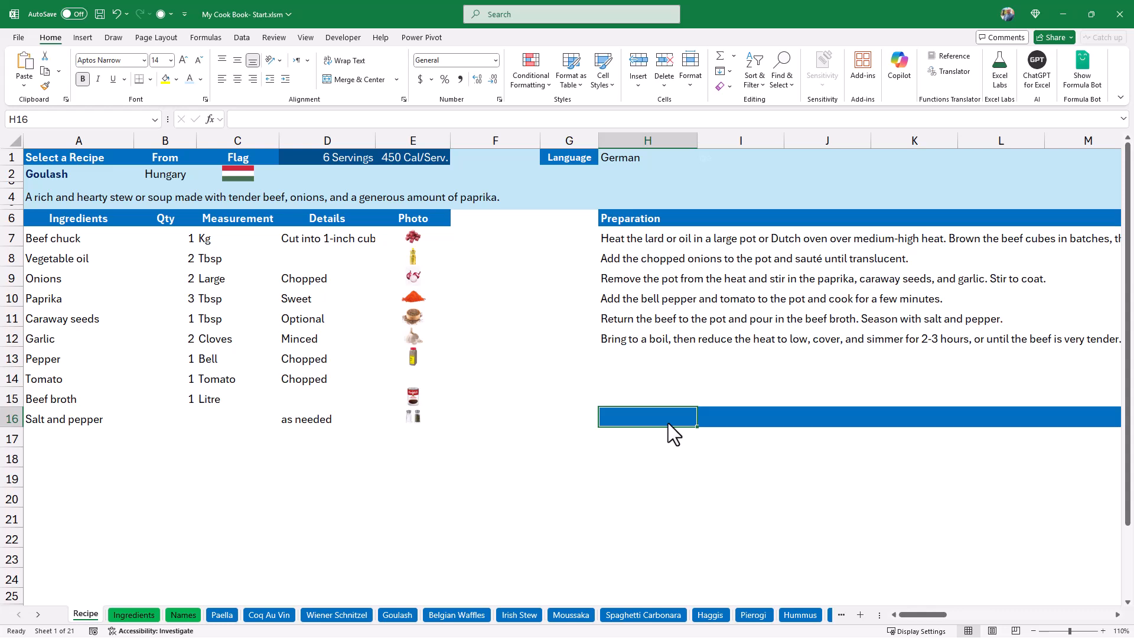
text(=if)
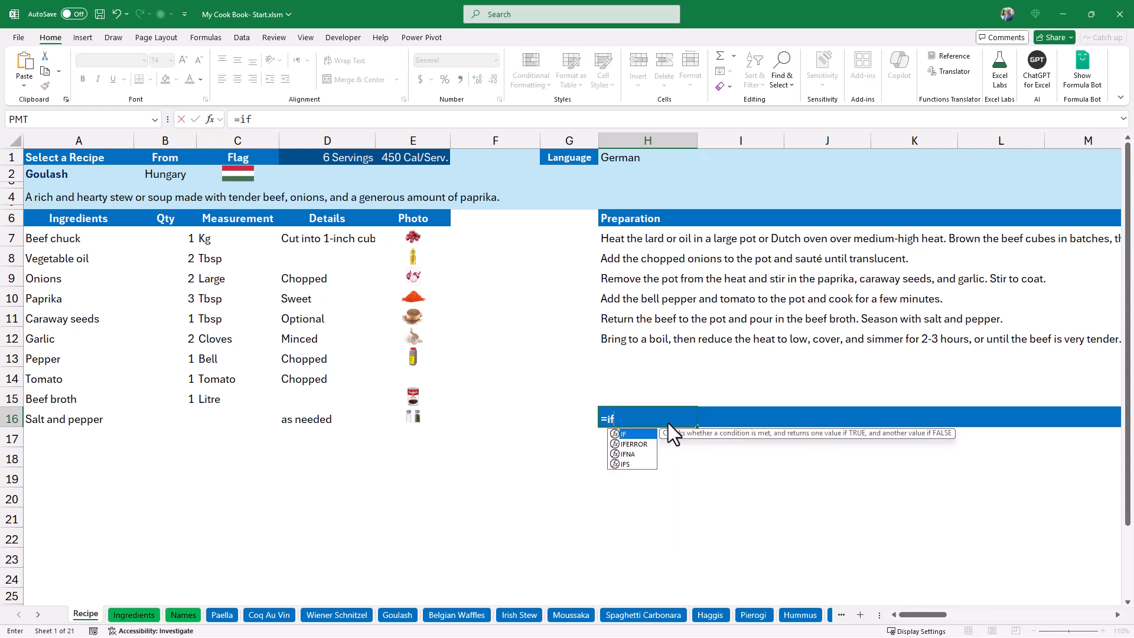
key(Tab)
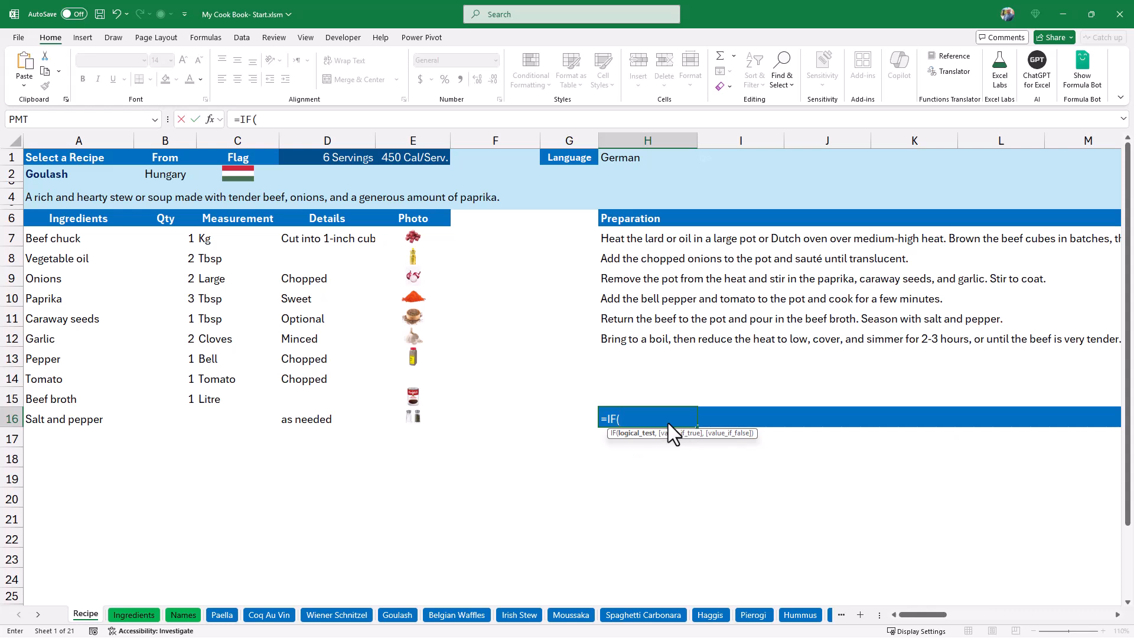
click(741, 158)
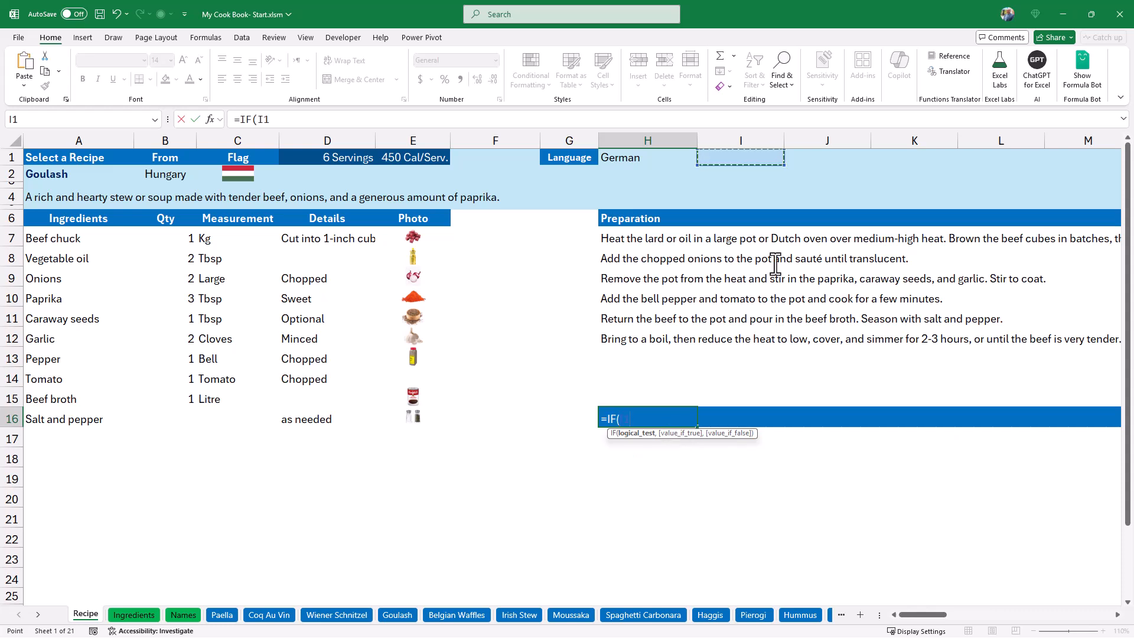
text(<>"en")
text(,)
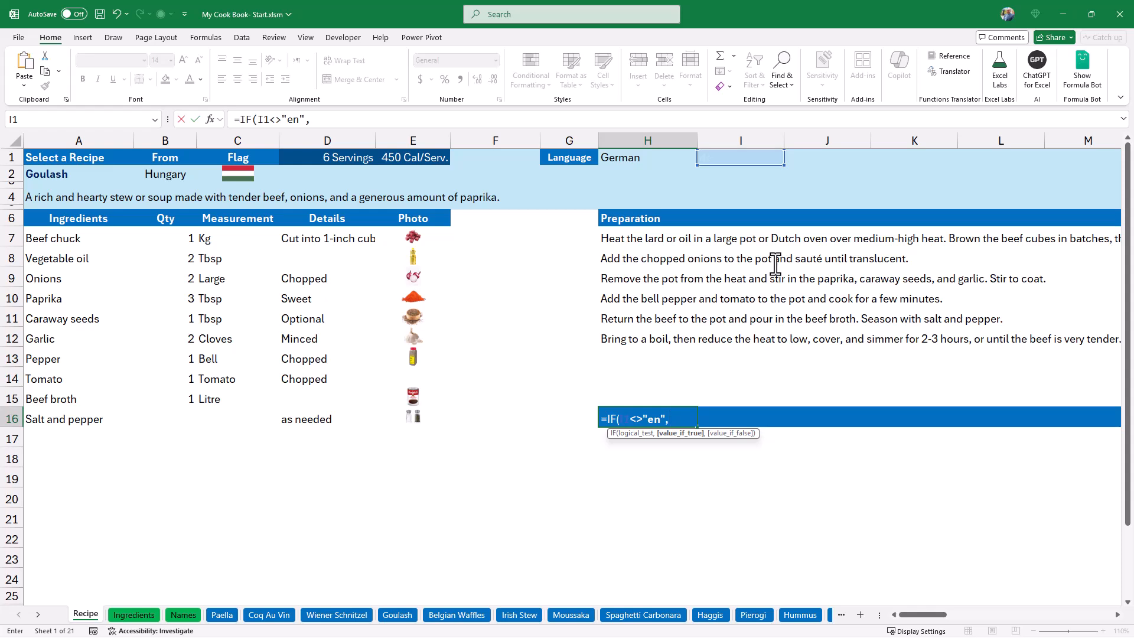
text(tra)
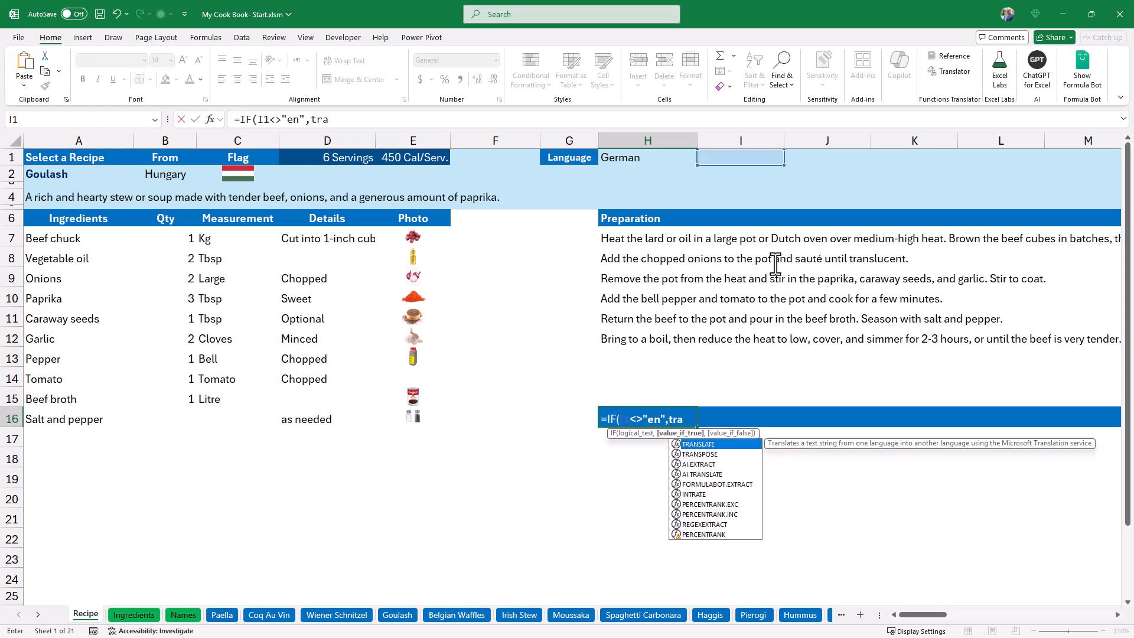
text(ns)
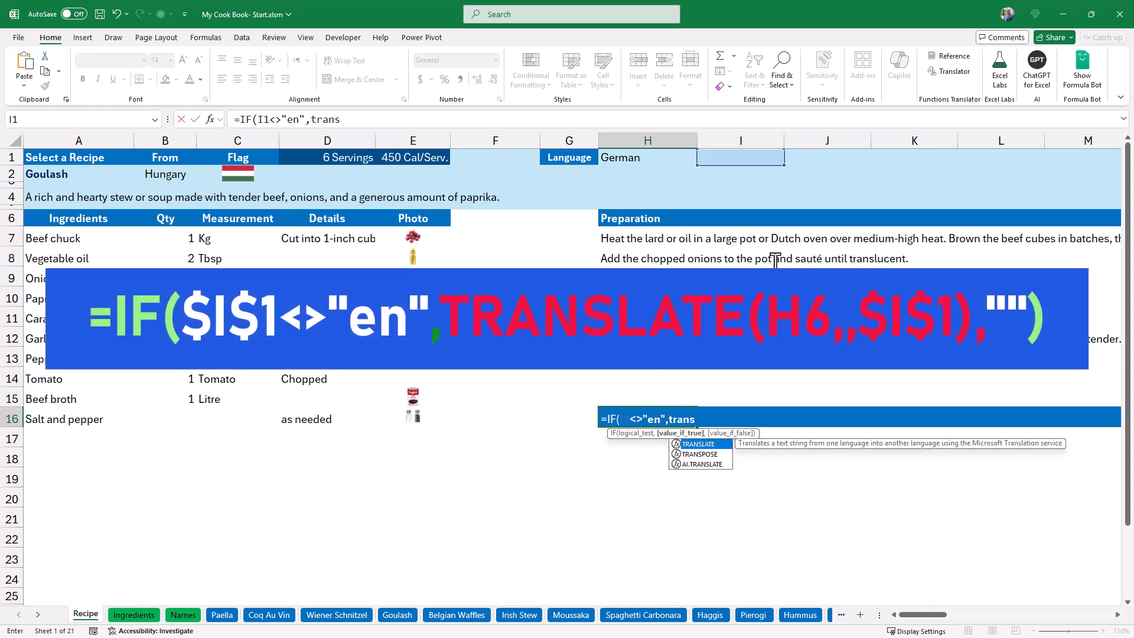
key(Tab)
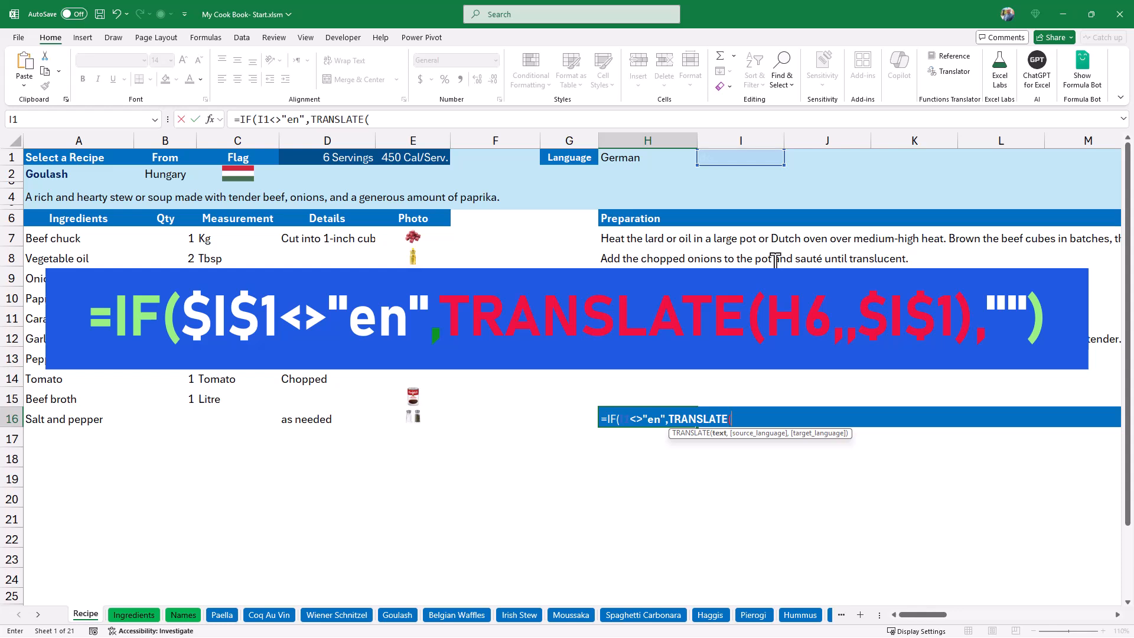
click(634, 223)
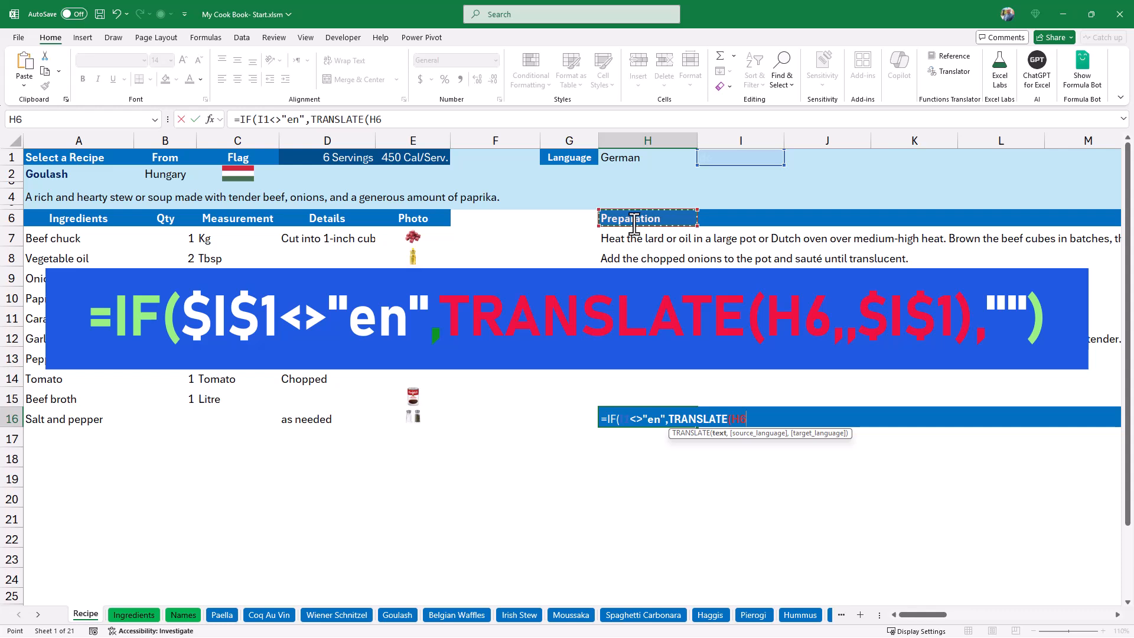
text(,)
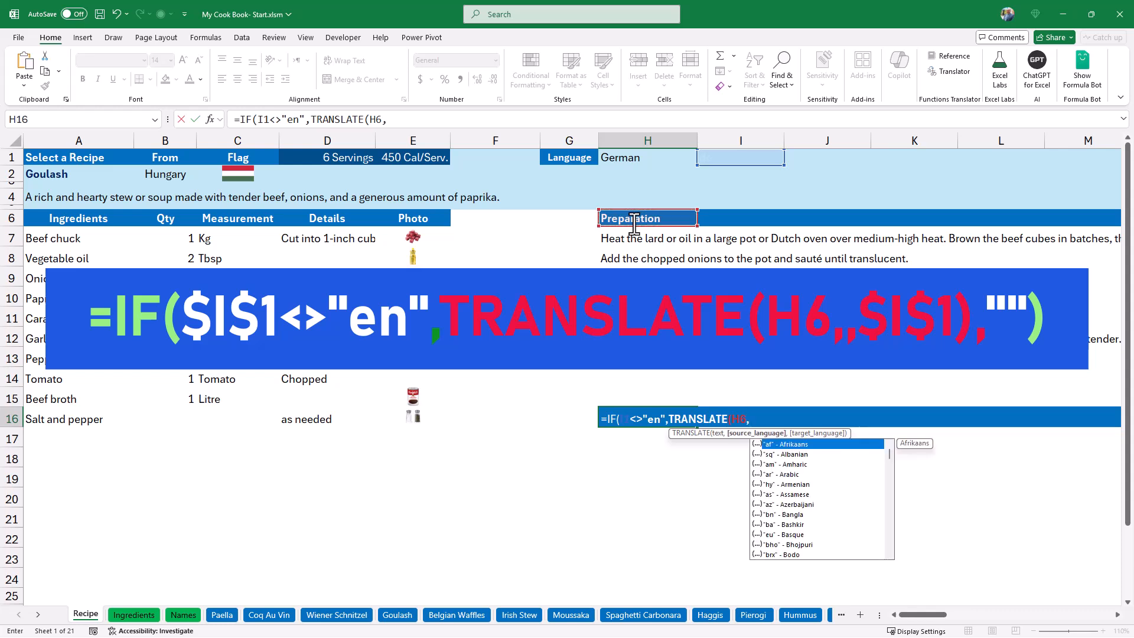
text(,)
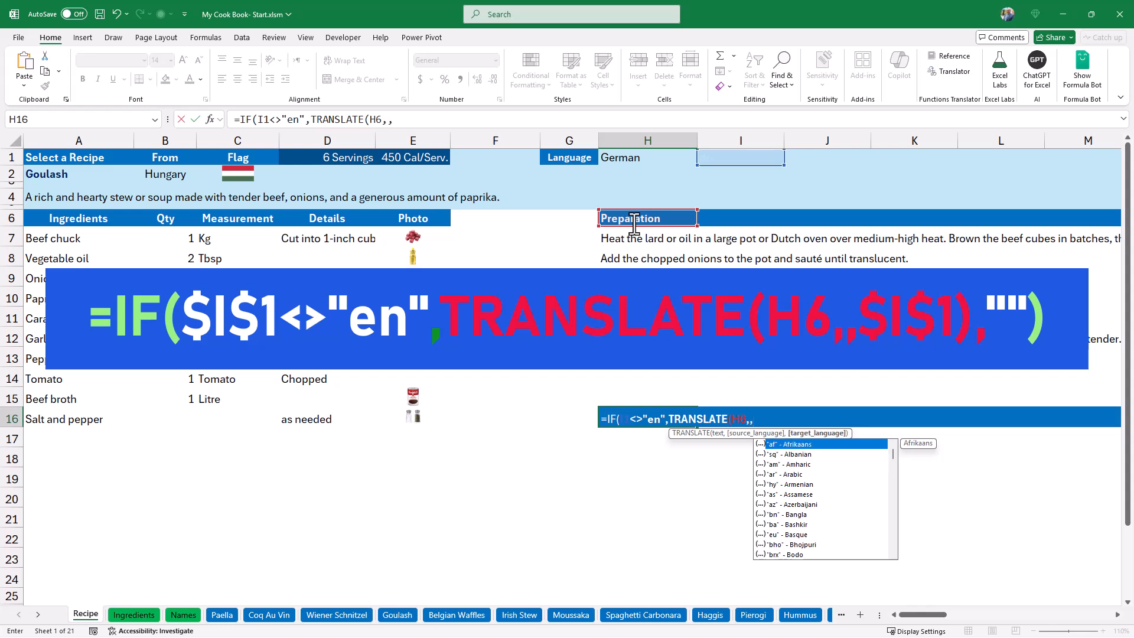
click(750, 160)
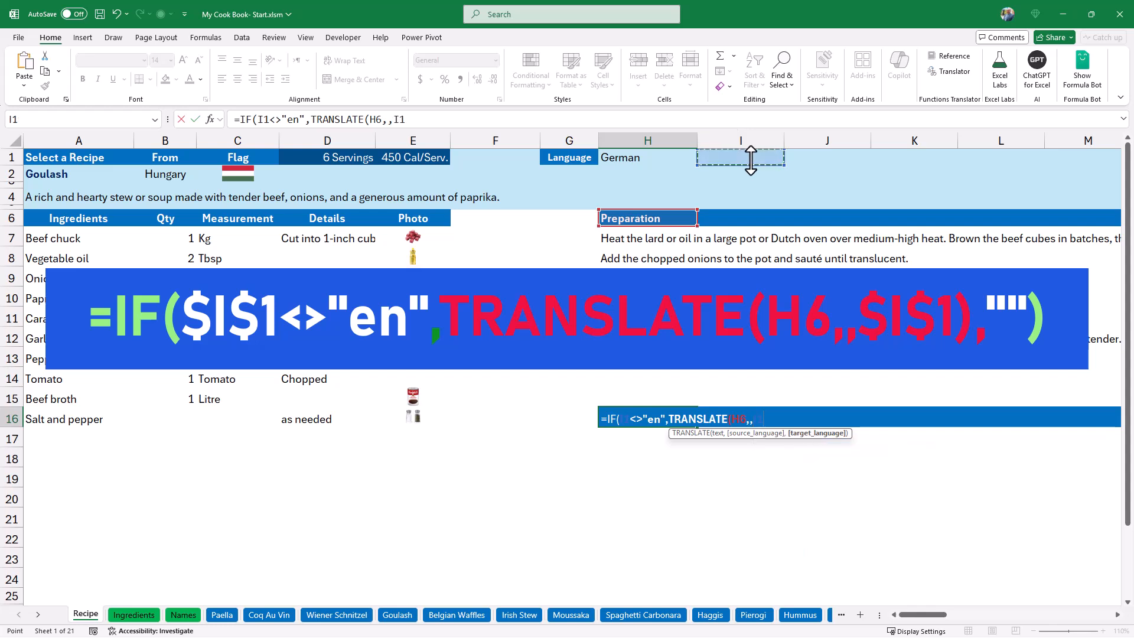
key(F4)
click(458, 120)
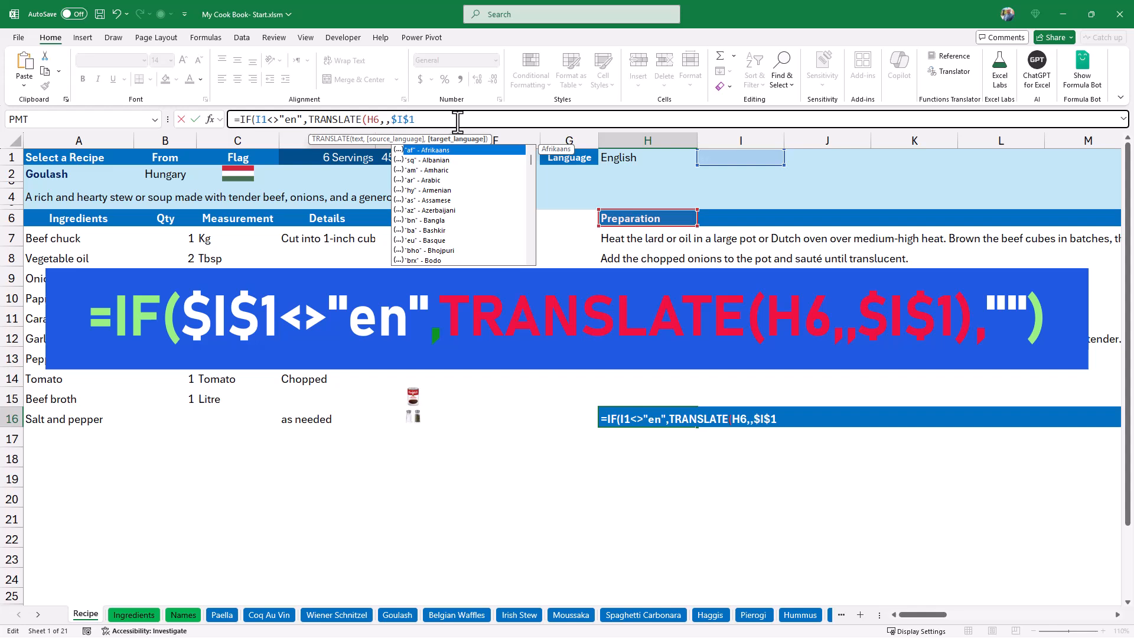
text())
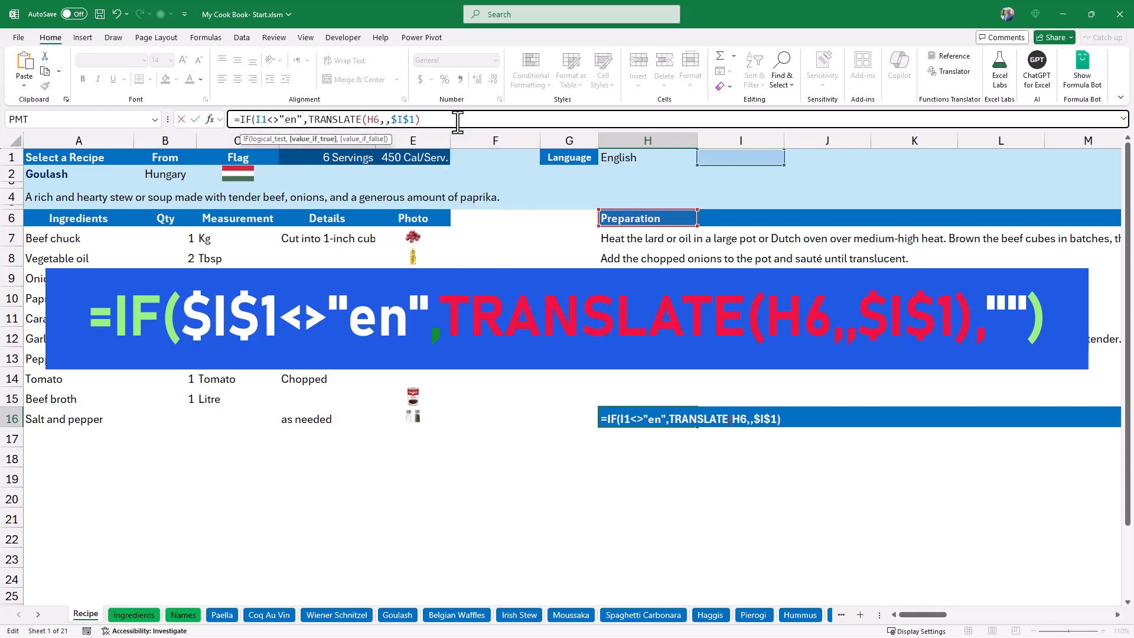
text(,)
text(""))
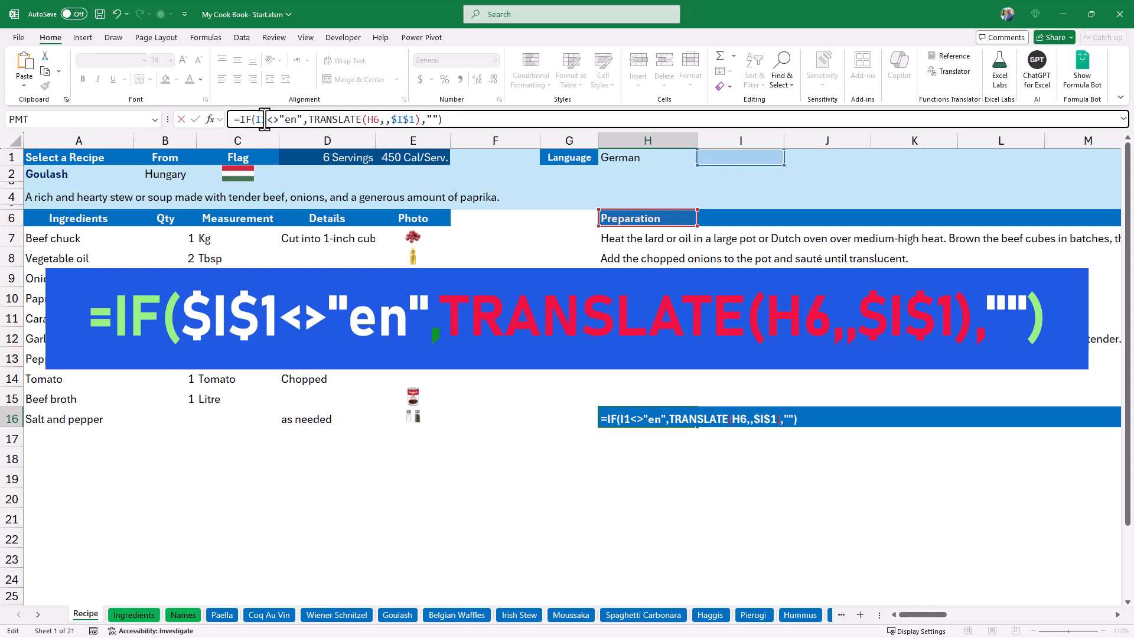
Make the I1 reference in the H16 formula's logical test absolute as $I$1 and commit the formula.
click(261, 120)
key(F4)
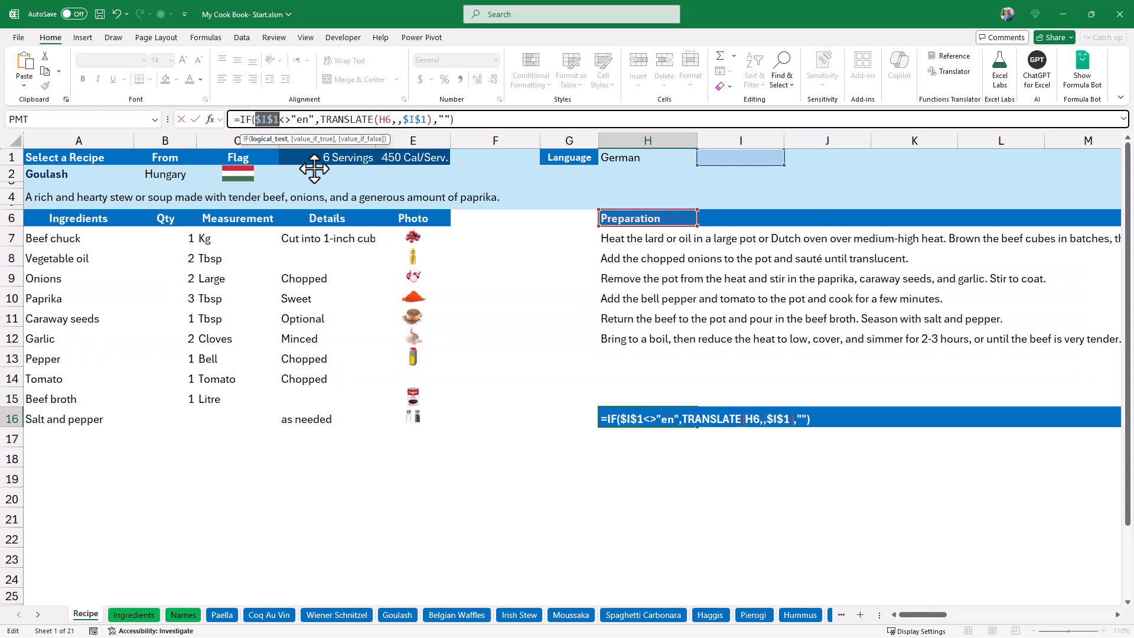
key(ctrl+Return)
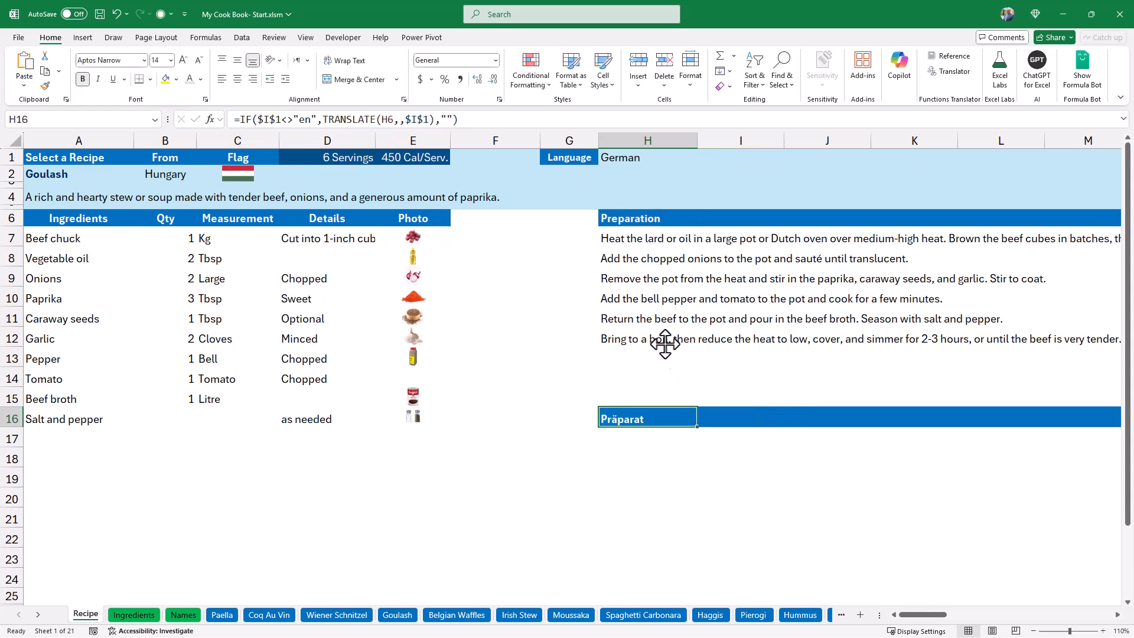
Fill the H16 translation formula down through H25 without formatting.
drag(697, 426, 759, 601)
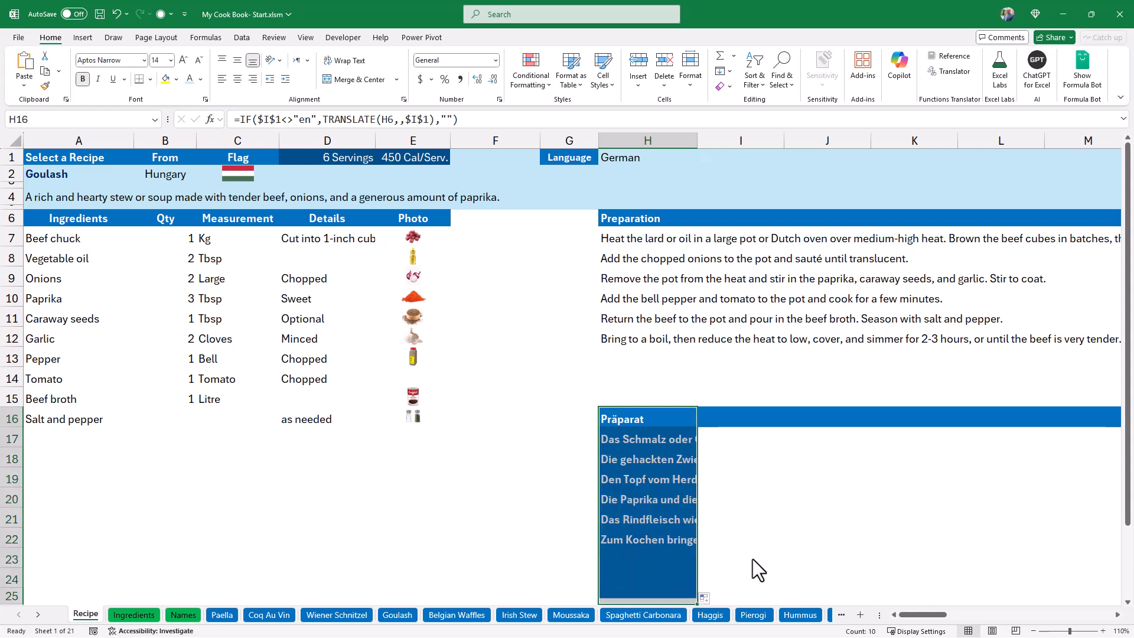
click(706, 598)
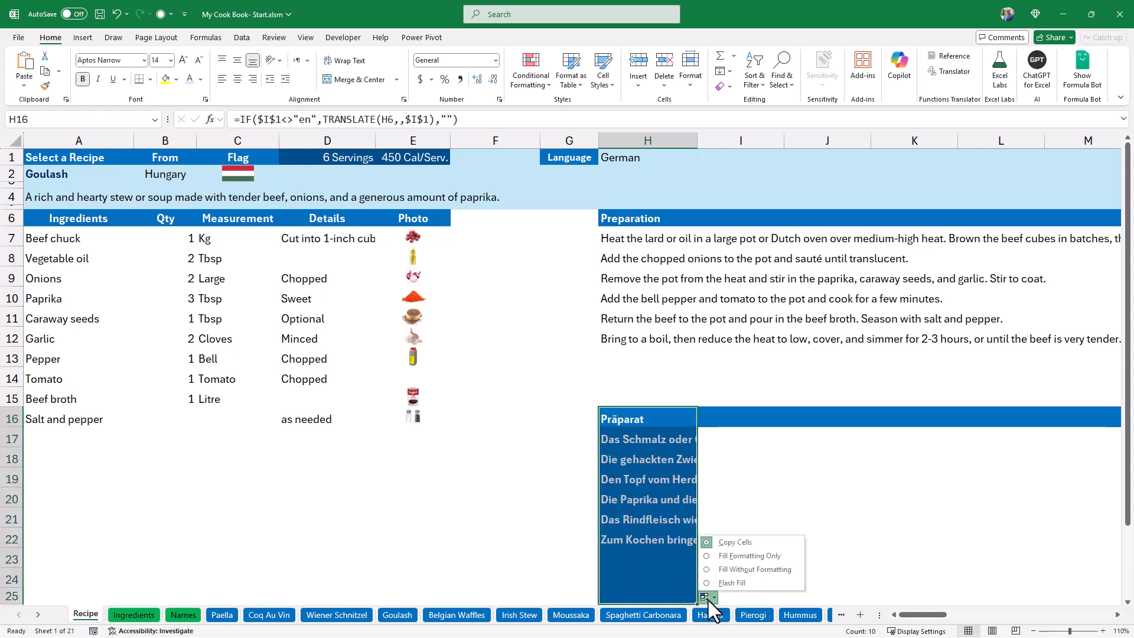
click(747, 569)
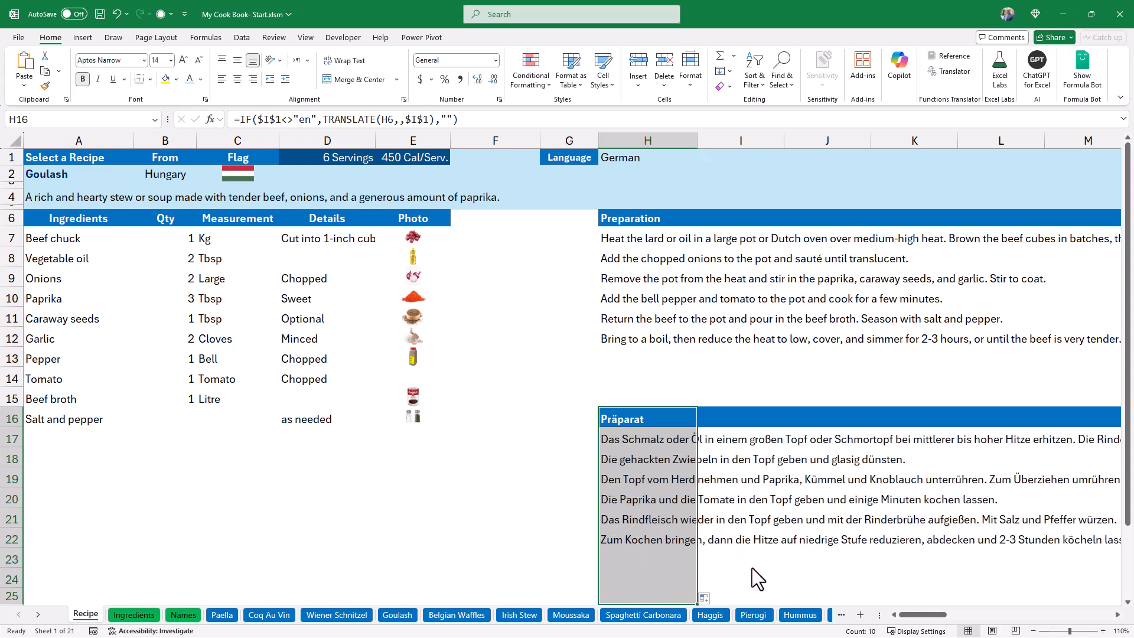
click(661, 420)
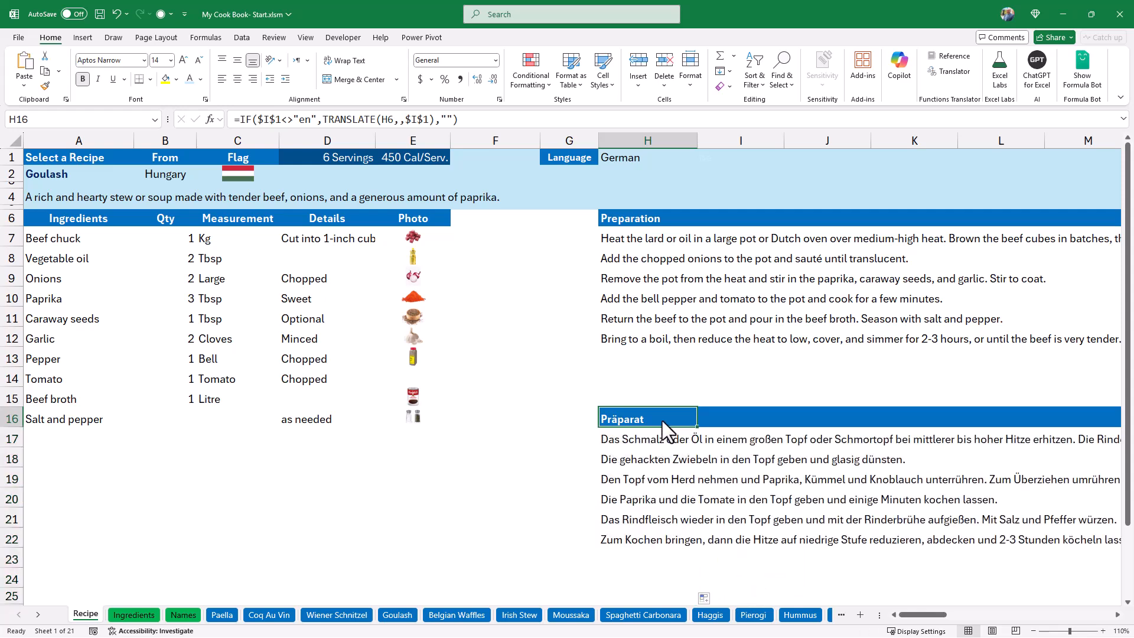
Test the translated preparation by choosing French in the H1 language selector, and set it to English.
click(630, 158)
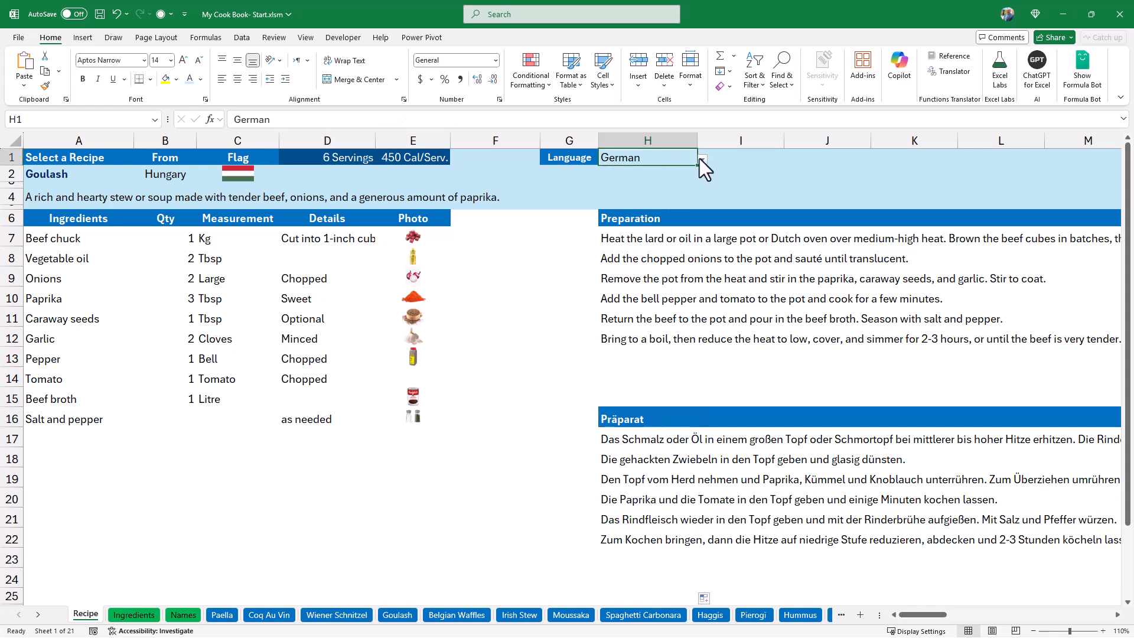
click(703, 159)
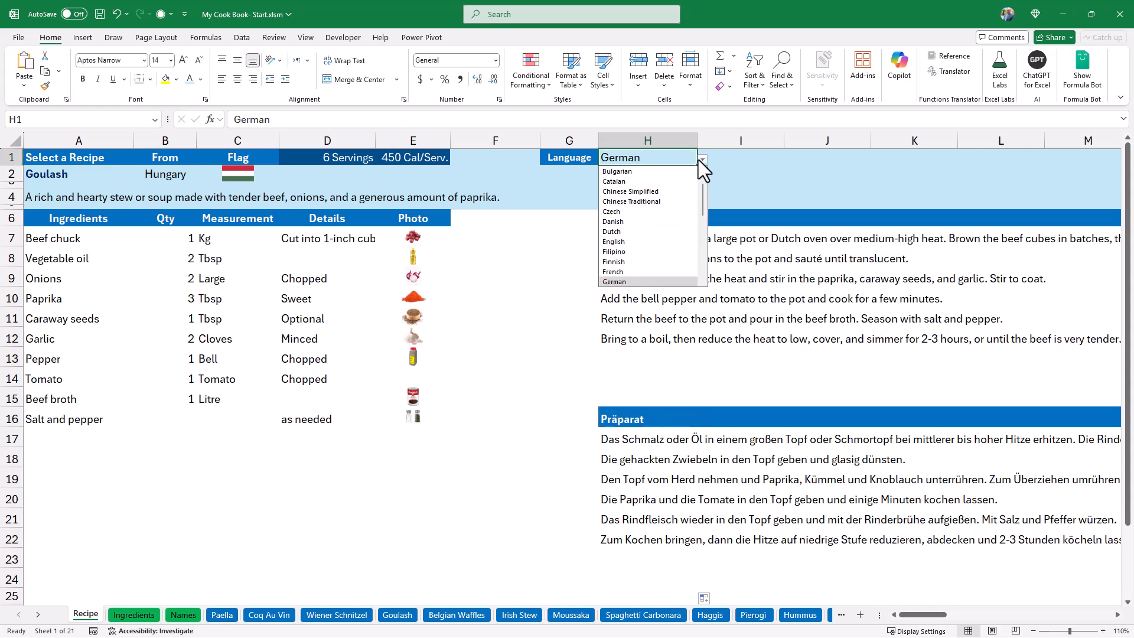
click(614, 272)
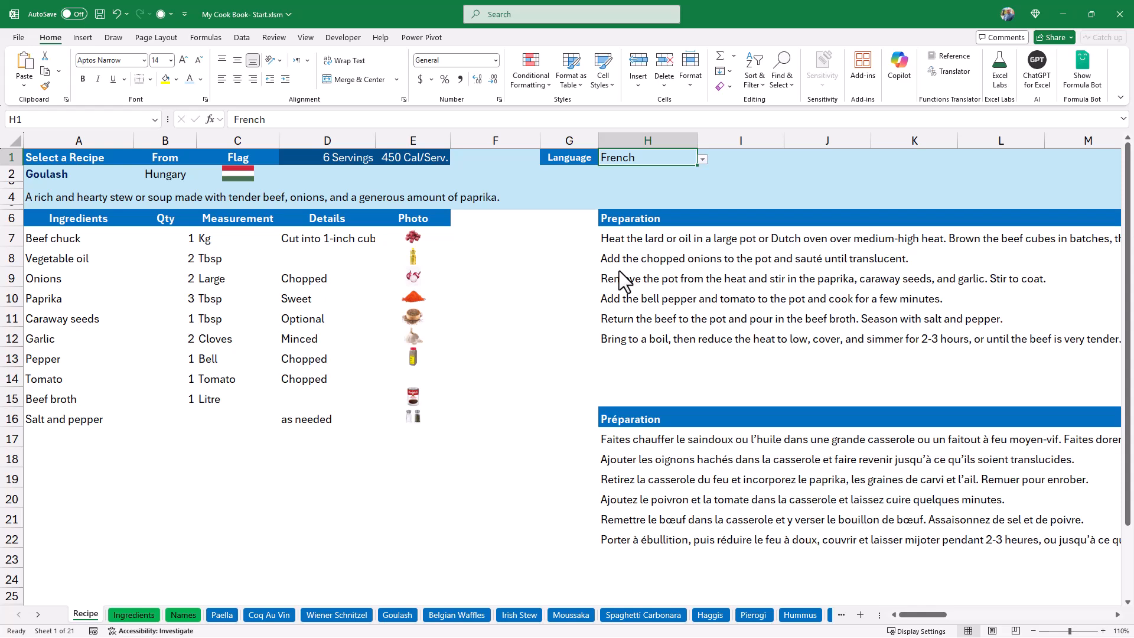
click(703, 159)
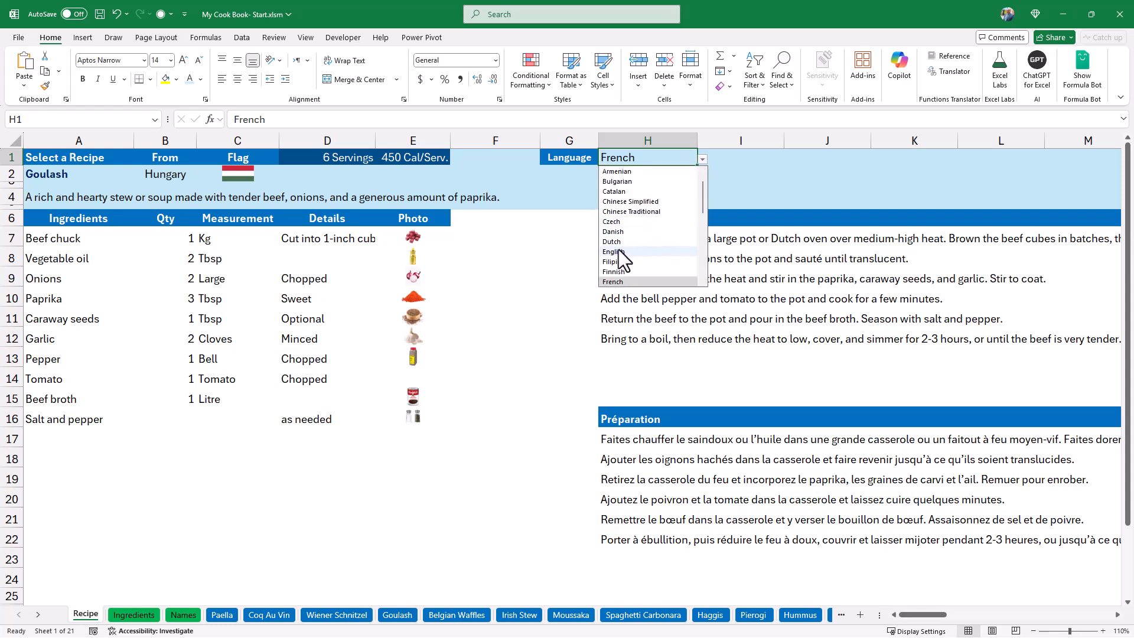
click(614, 252)
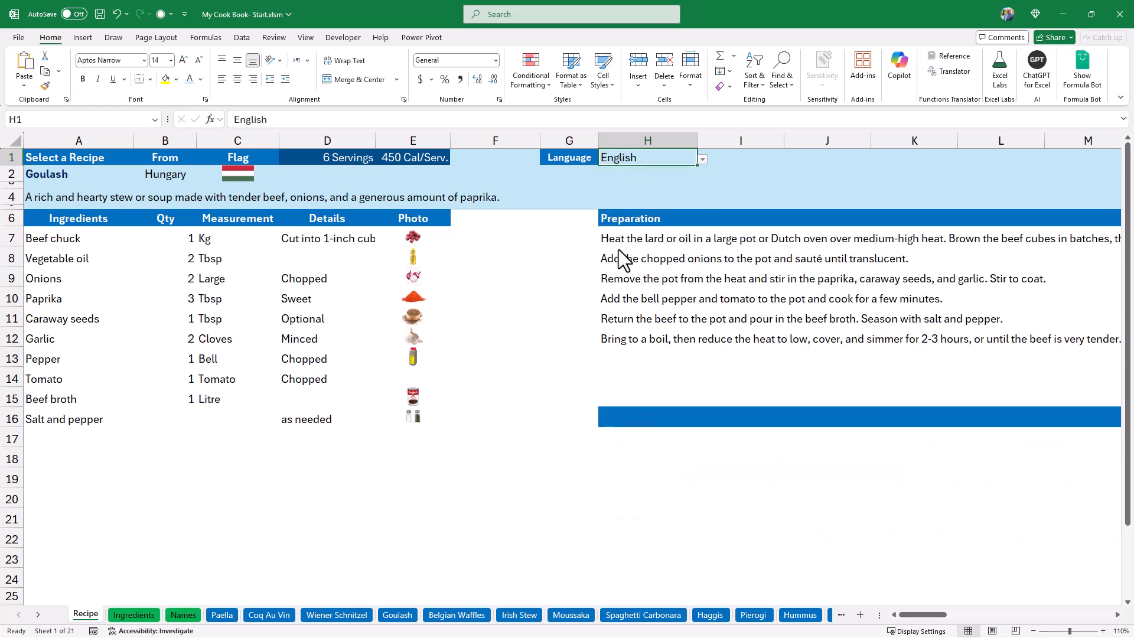
Test a right-to-left language by choosing Arabic in the H1 language selector, and switch back to English.
click(624, 417)
scroll(624, 420, right, 3)
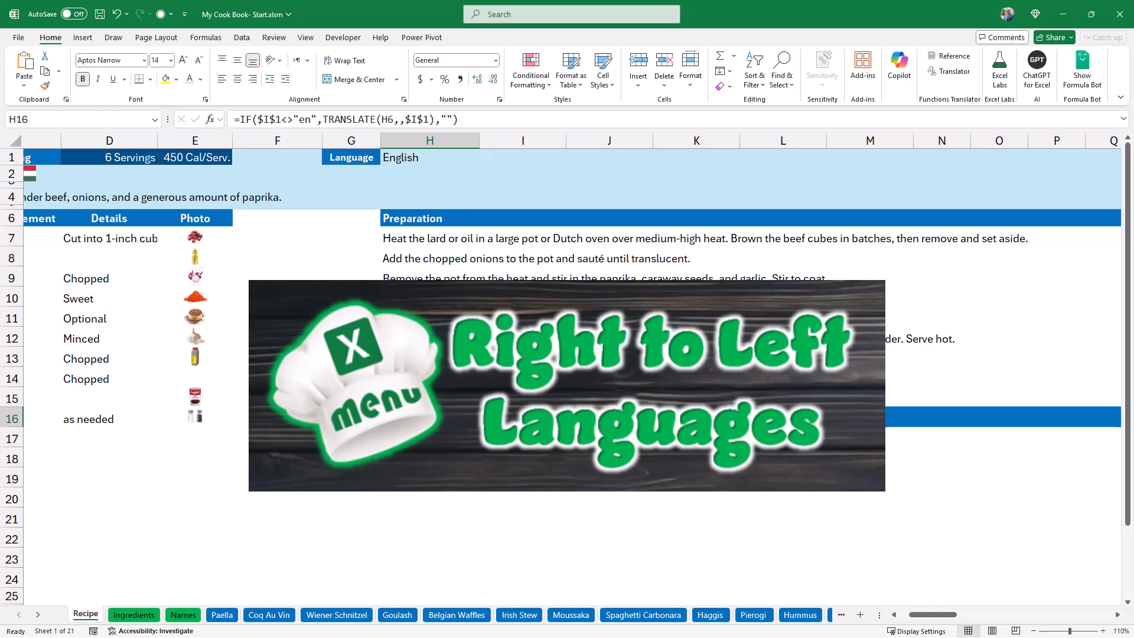
click(416, 162)
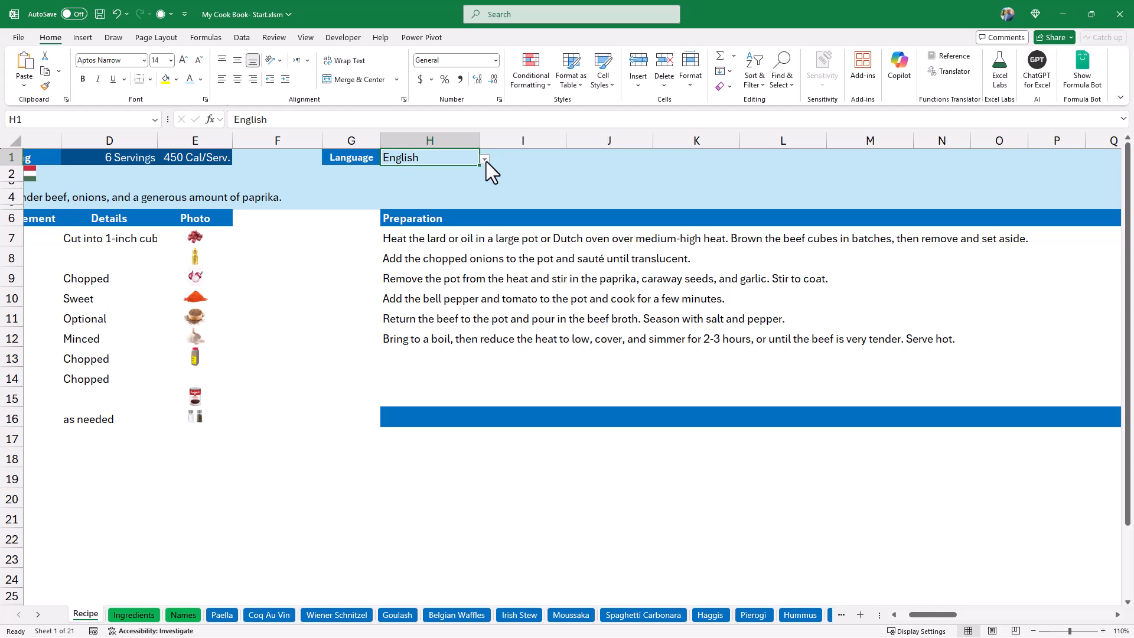
click(484, 159)
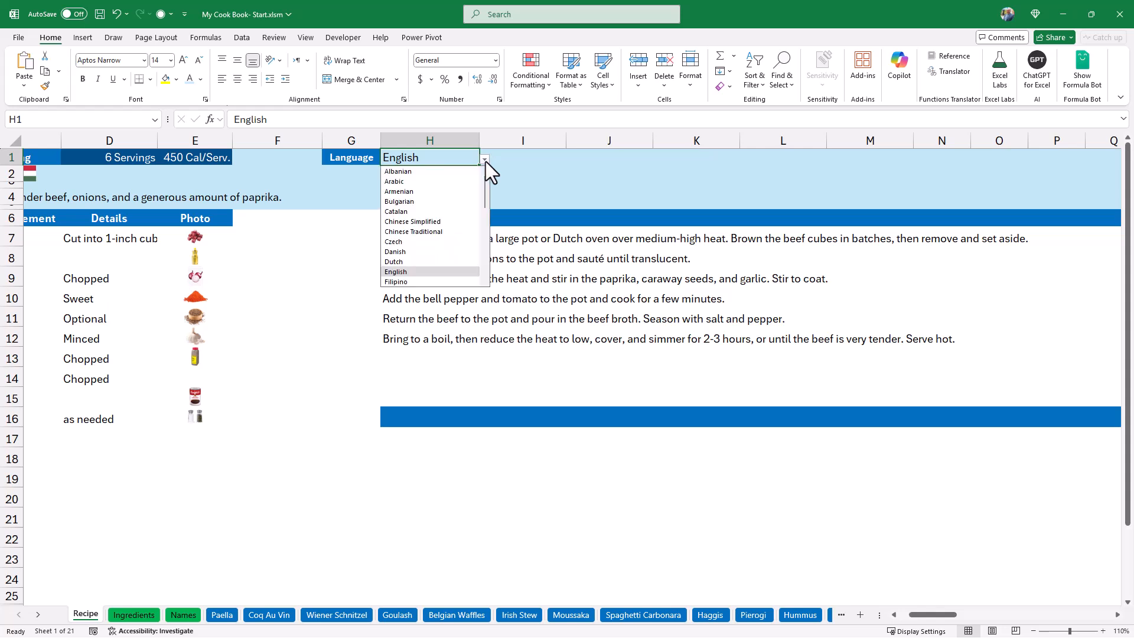
click(397, 181)
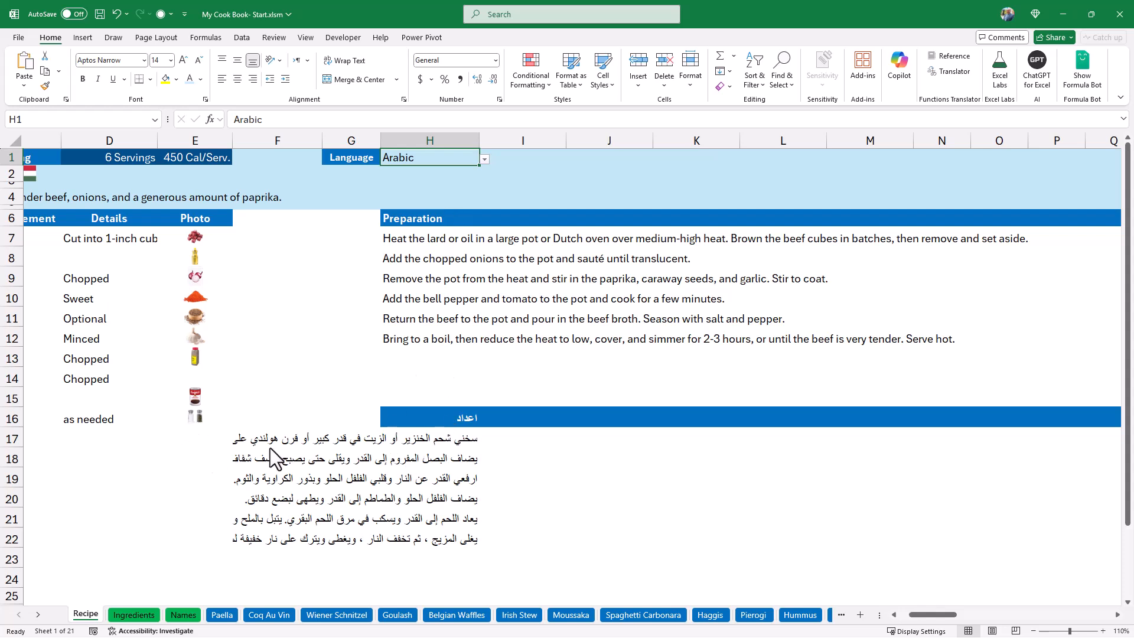
click(485, 160)
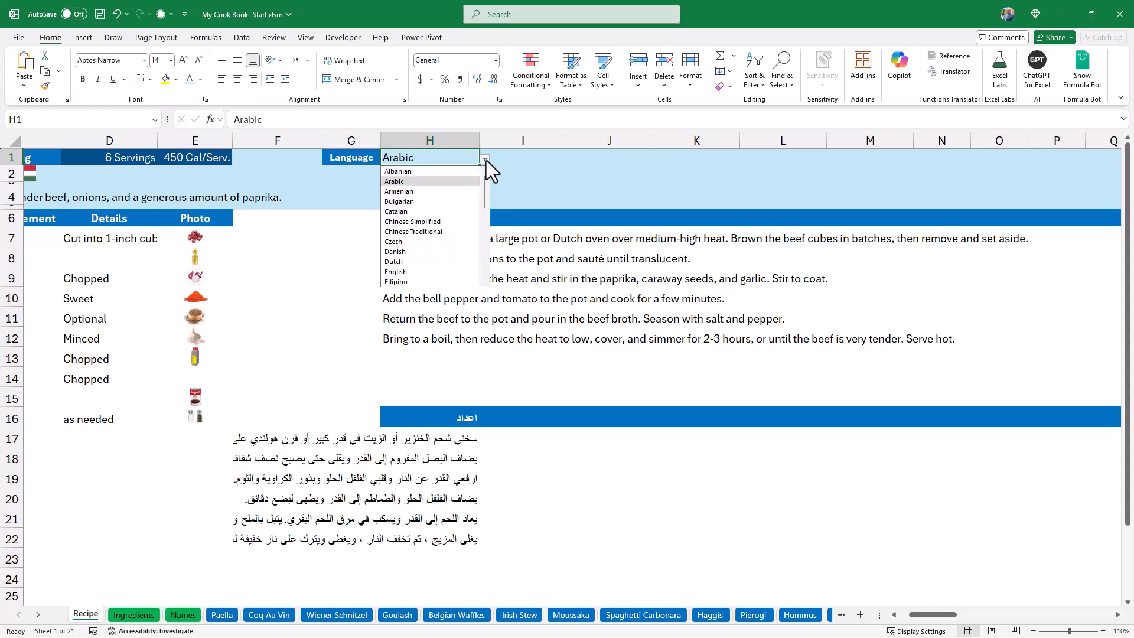
click(401, 273)
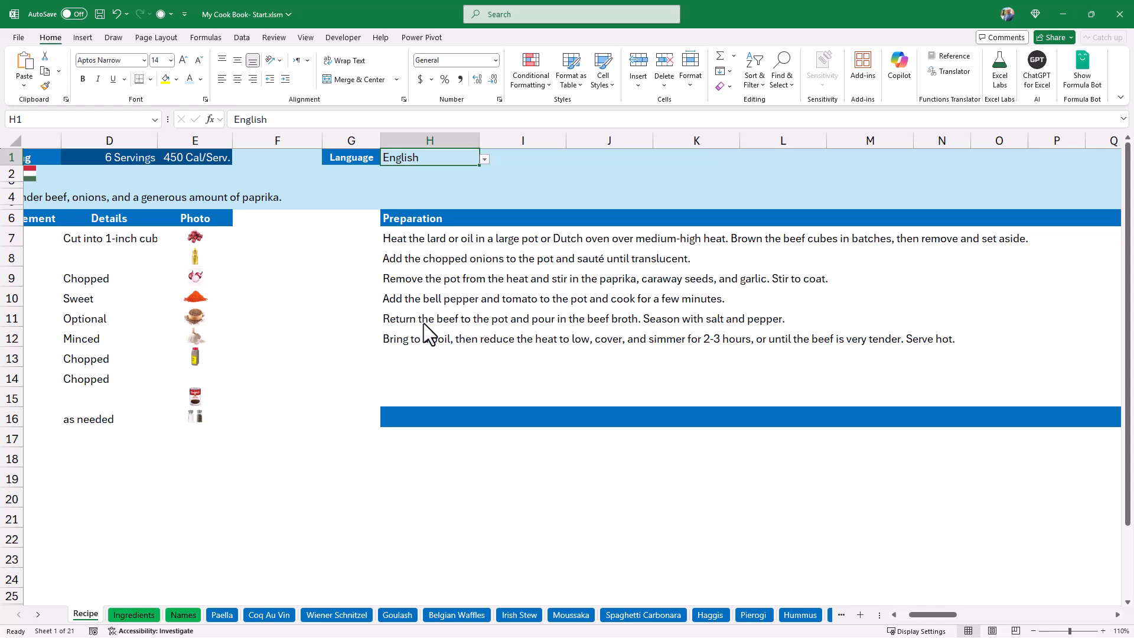
Replace the H16 formula with =IF(OR($I$1="ar",$I$1="He",$I$1="fa",$I$1="en"),"",TRANSLATE(H6,,$I$1)).
double_click(430, 418)
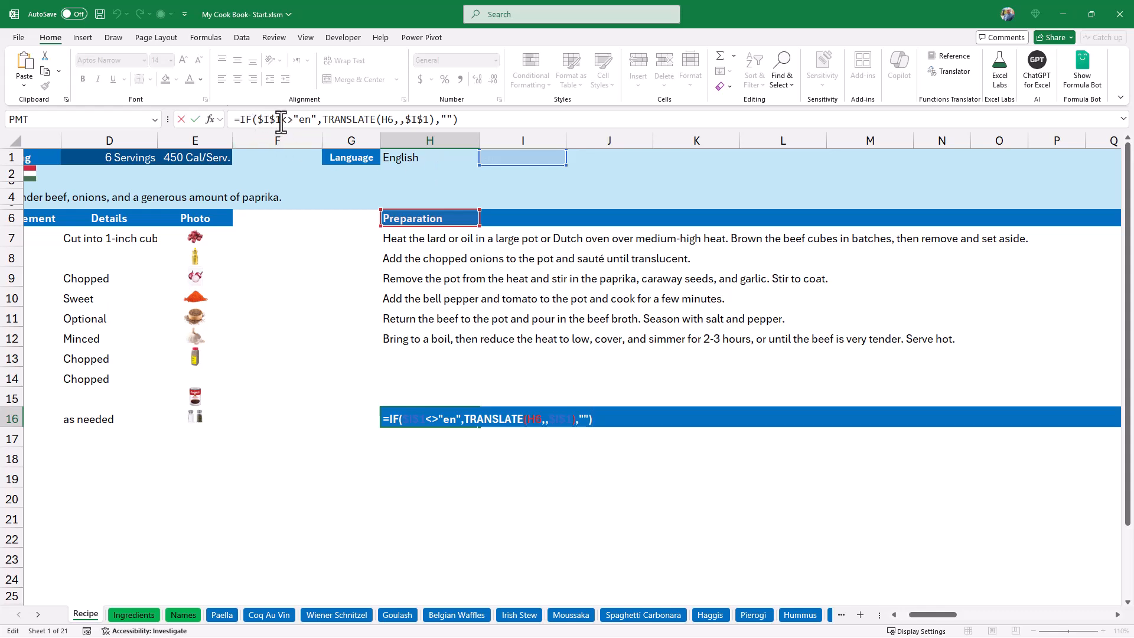
drag(464, 118, 240, 119)
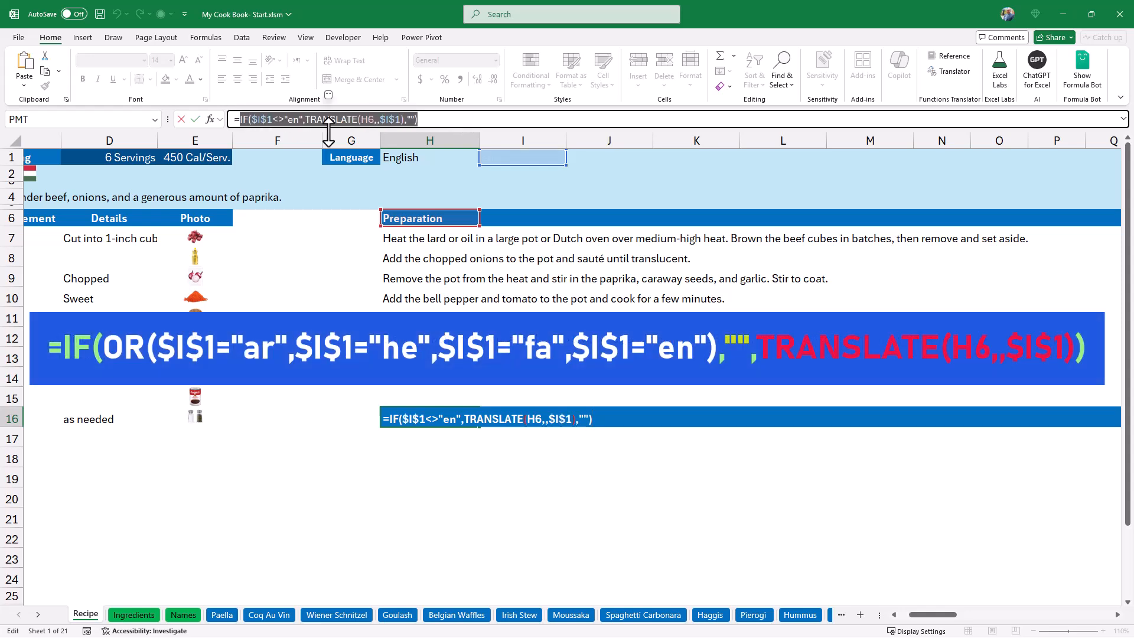
text(=IF(OR($I$1="ar",$I$1="He",$I$1="fa",$I$1="en"),"",TRANSLATE(H6,,$I$1)))
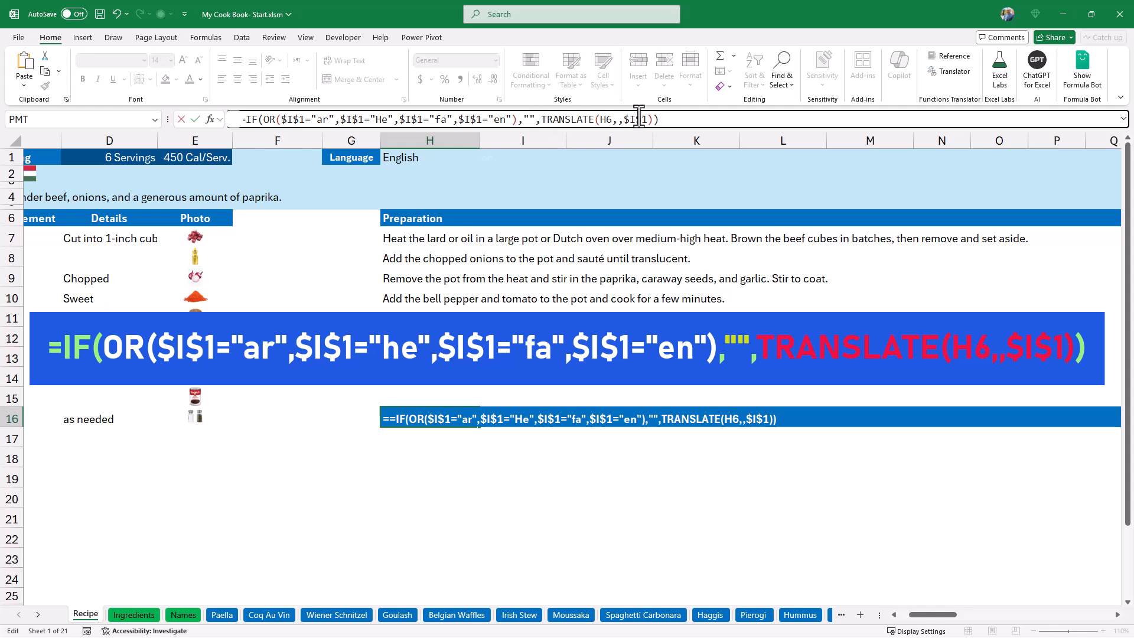
key(BackSpace)
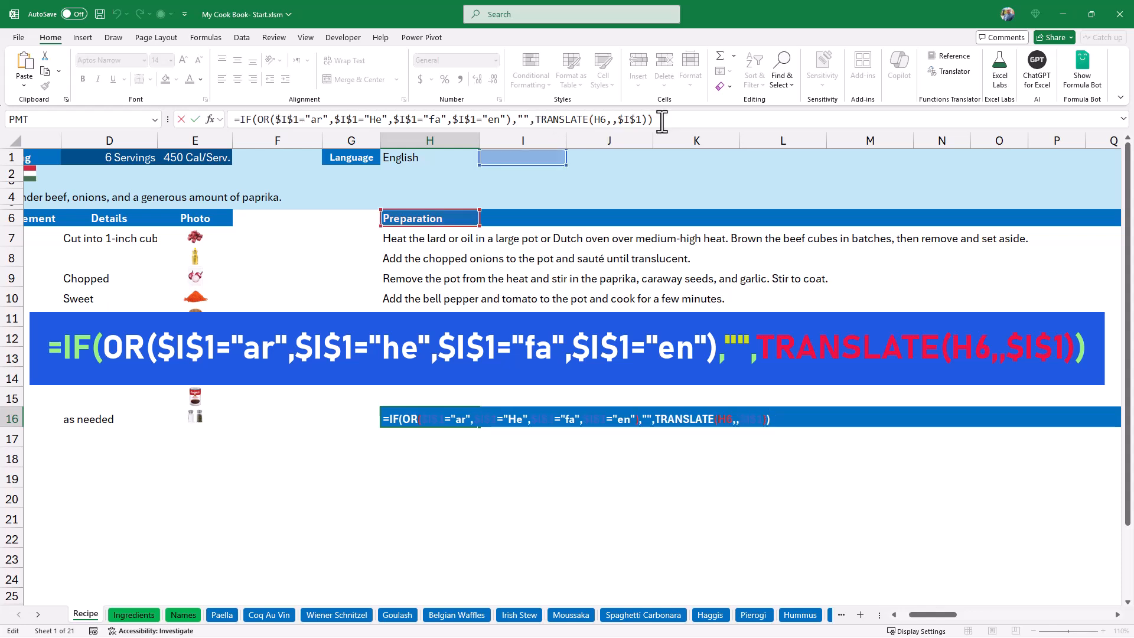
key(Return)
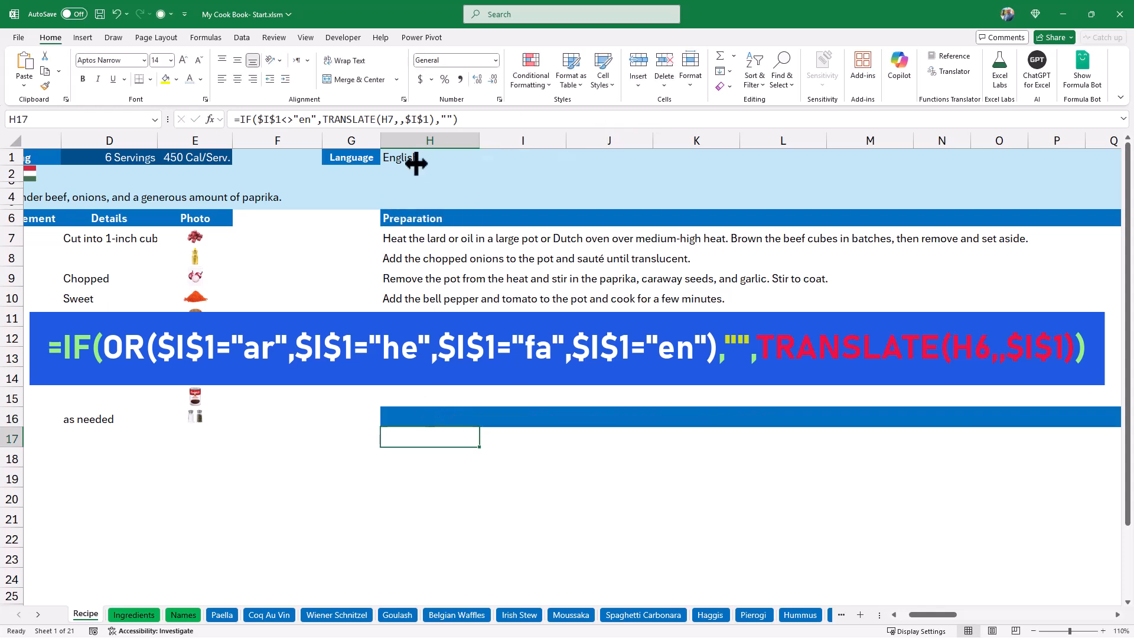
Fill the revised H16 formula down through H25 without formatting.
click(459, 420)
drag(482, 428, 476, 600)
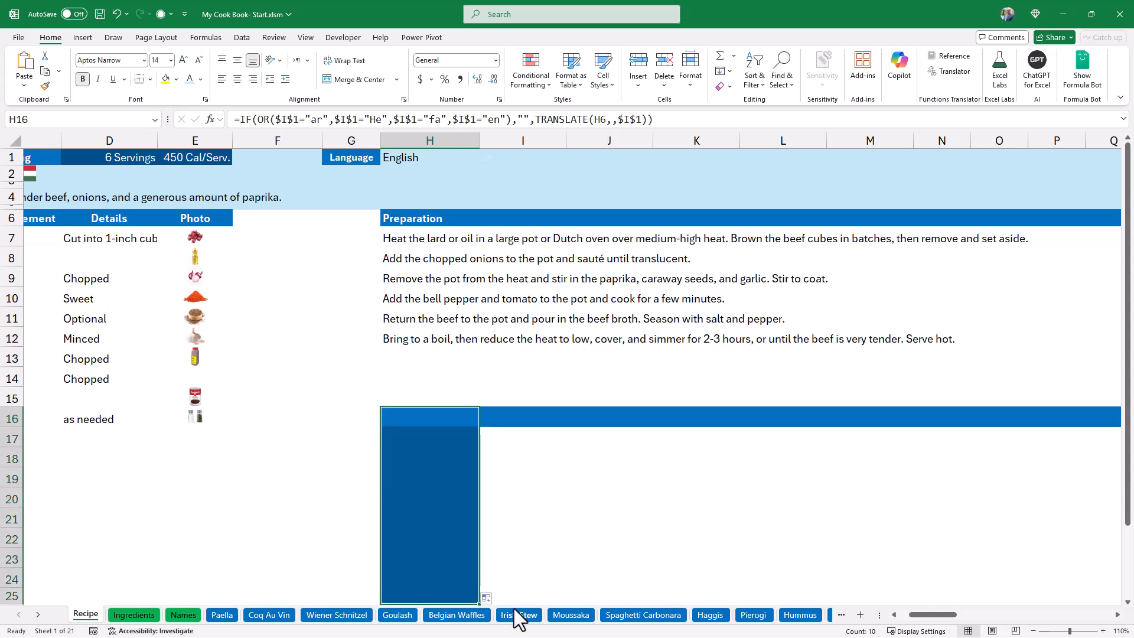
click(487, 597)
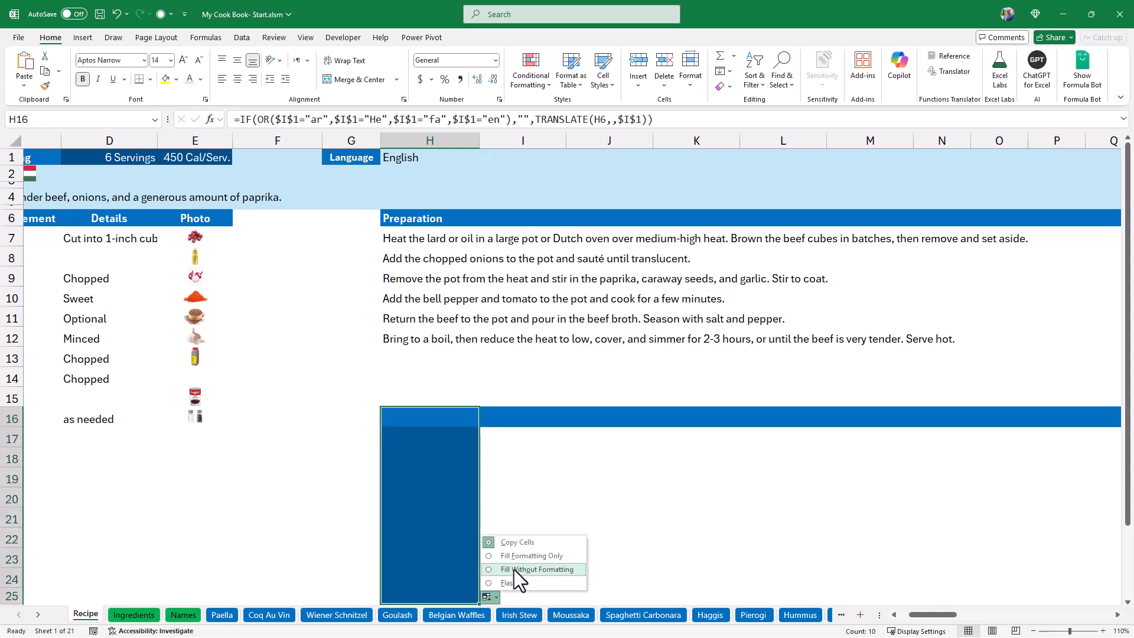
click(514, 570)
click(459, 418)
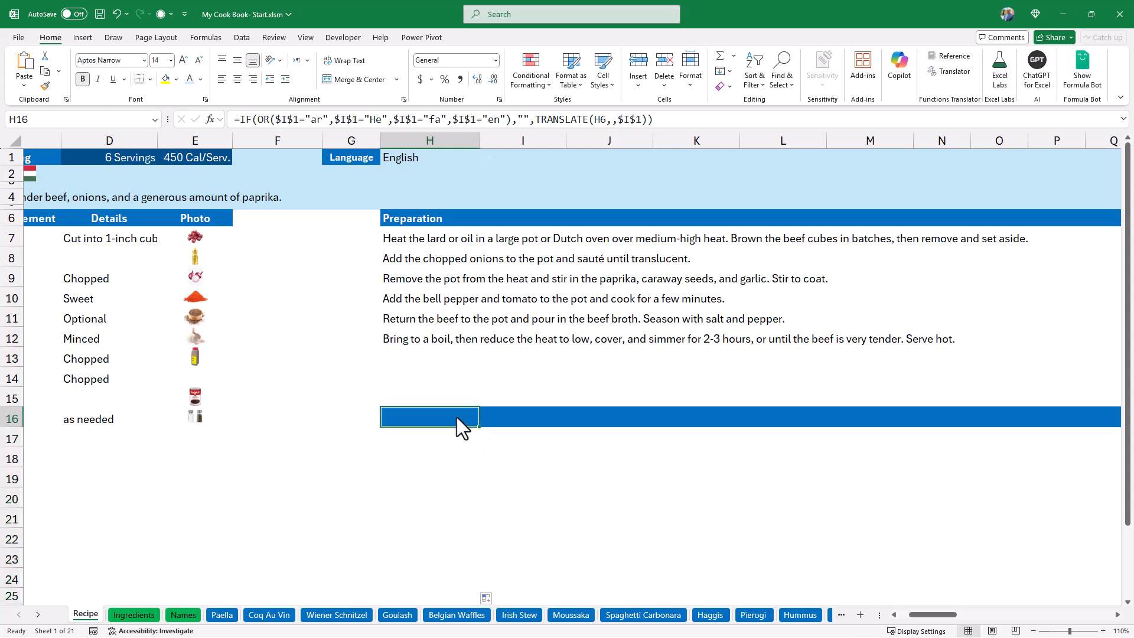
Test the right-to-left exclusion by choosing Arabic, Hebrew and Persian one after another in the H1 language selector.
click(431, 155)
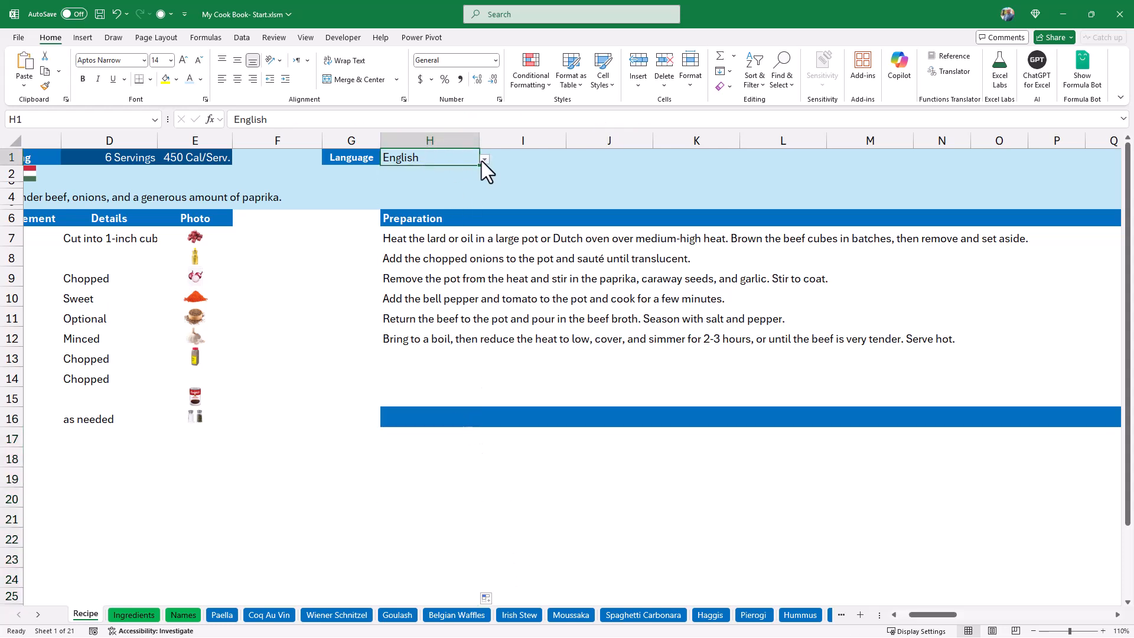
click(485, 160)
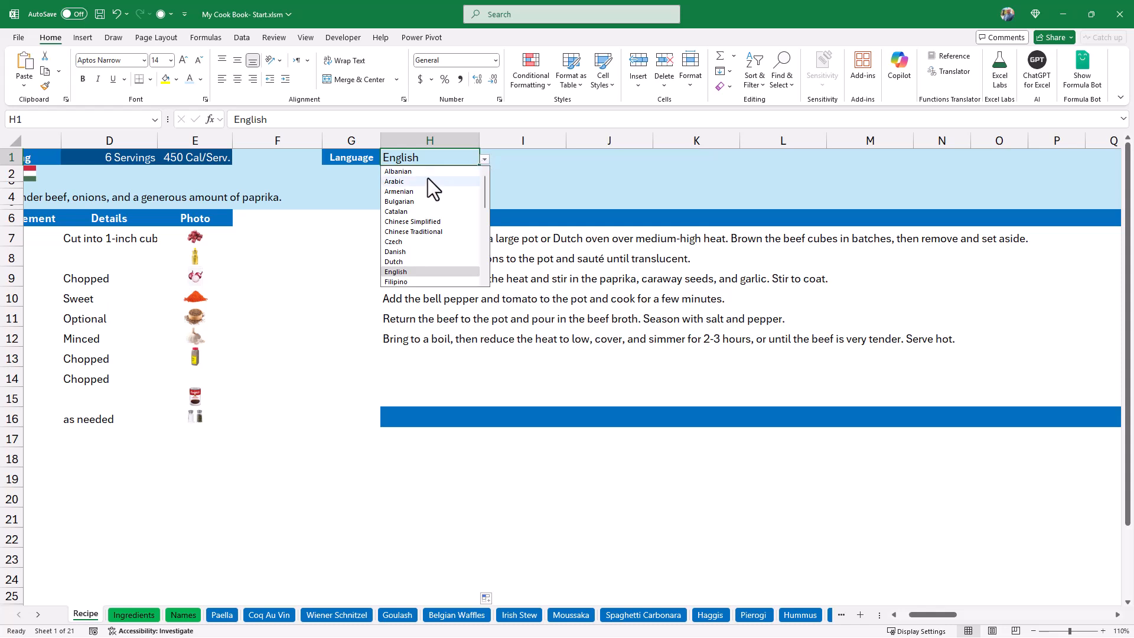
click(394, 182)
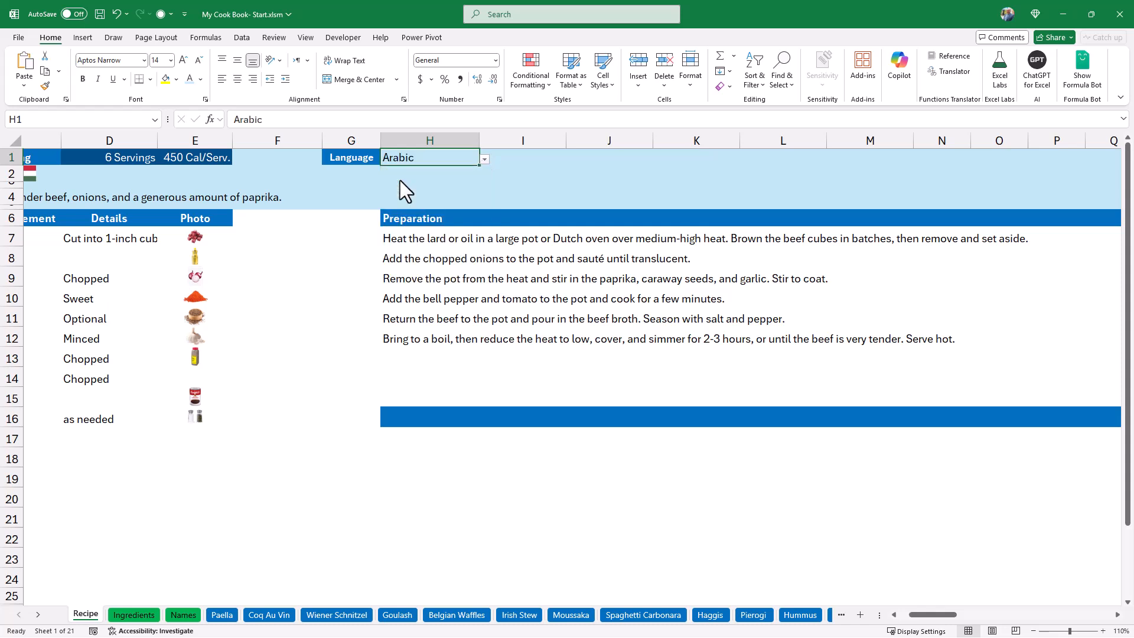
click(484, 161)
scroll(414, 236, down, 2)
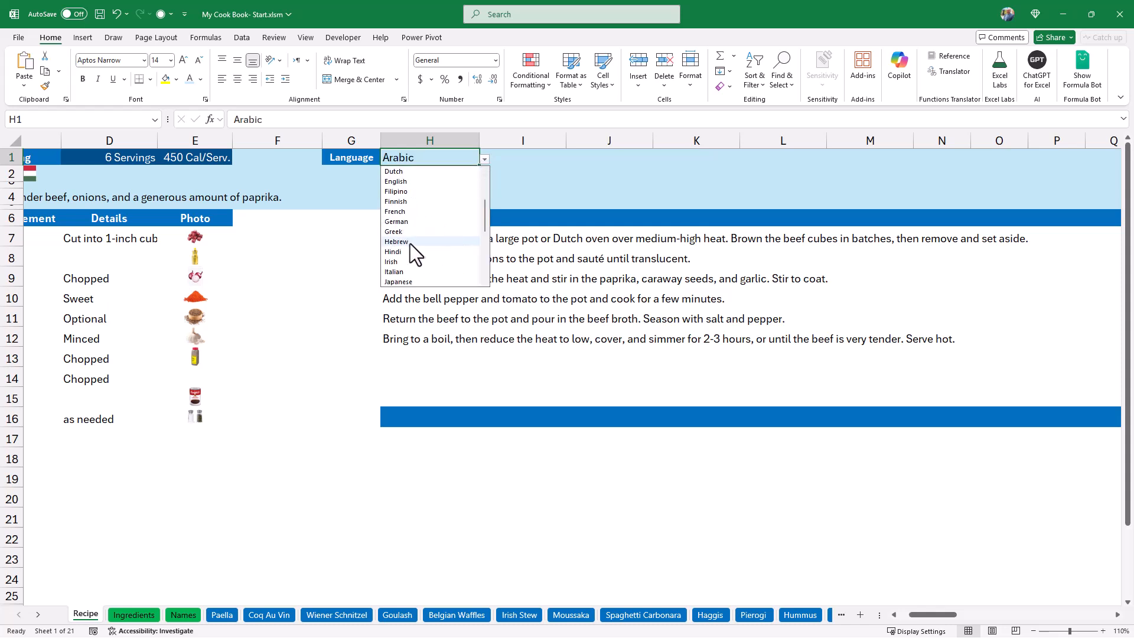
click(404, 242)
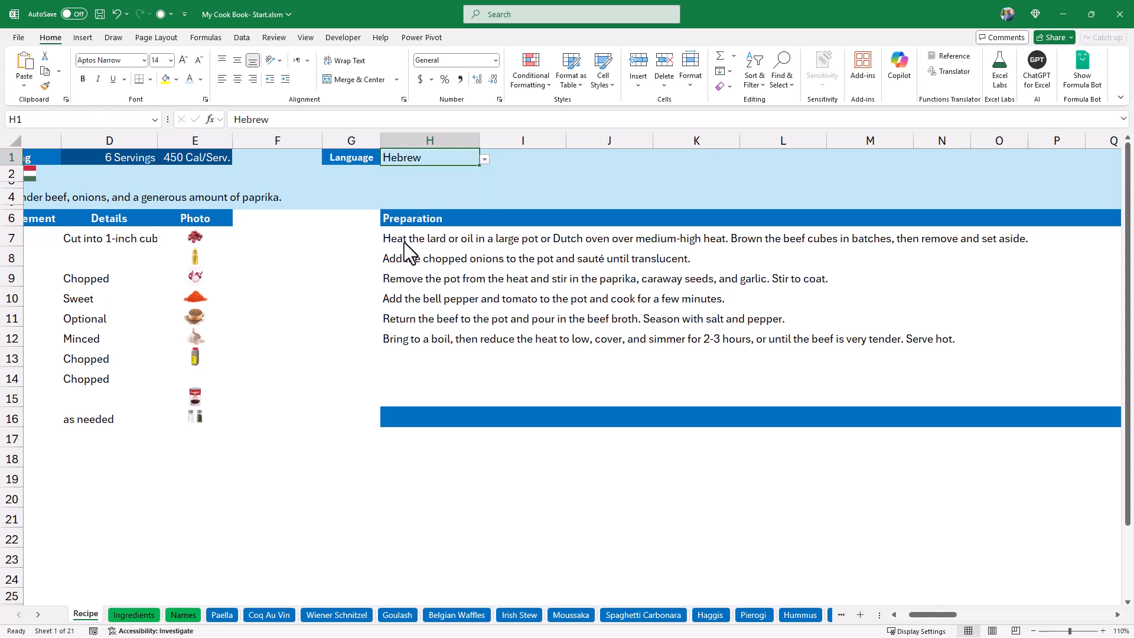
click(484, 160)
scroll(442, 236, down, 2)
scroll(441, 237, down, 3)
click(442, 236)
Test a left-to-right translation by choosing Greek in the H1 language selector, and set it back to English.
click(484, 158)
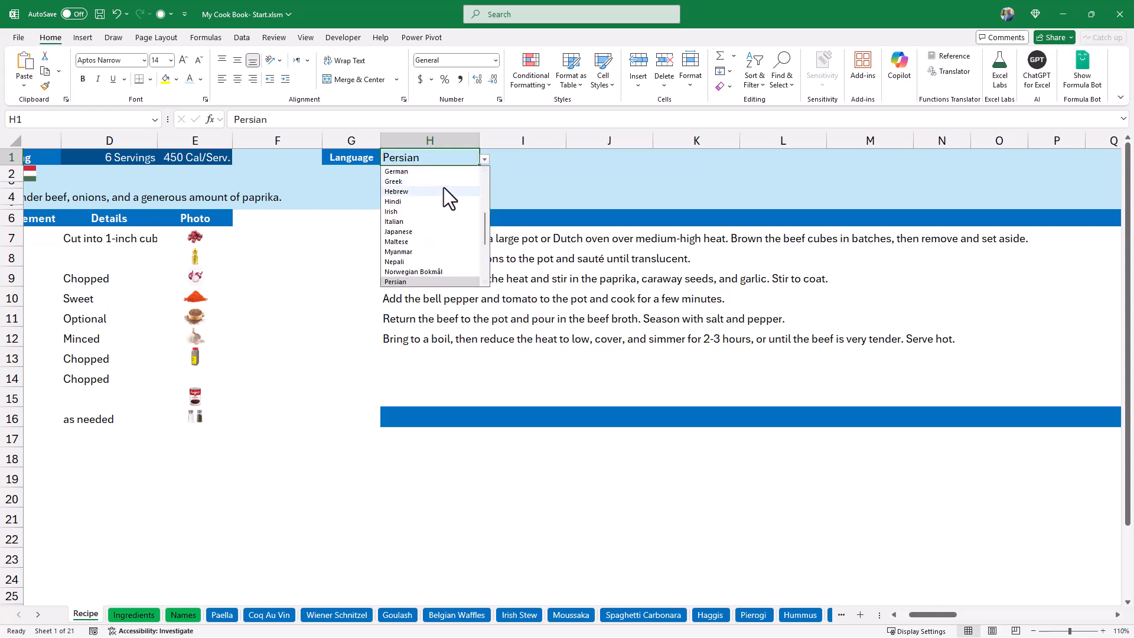
click(393, 181)
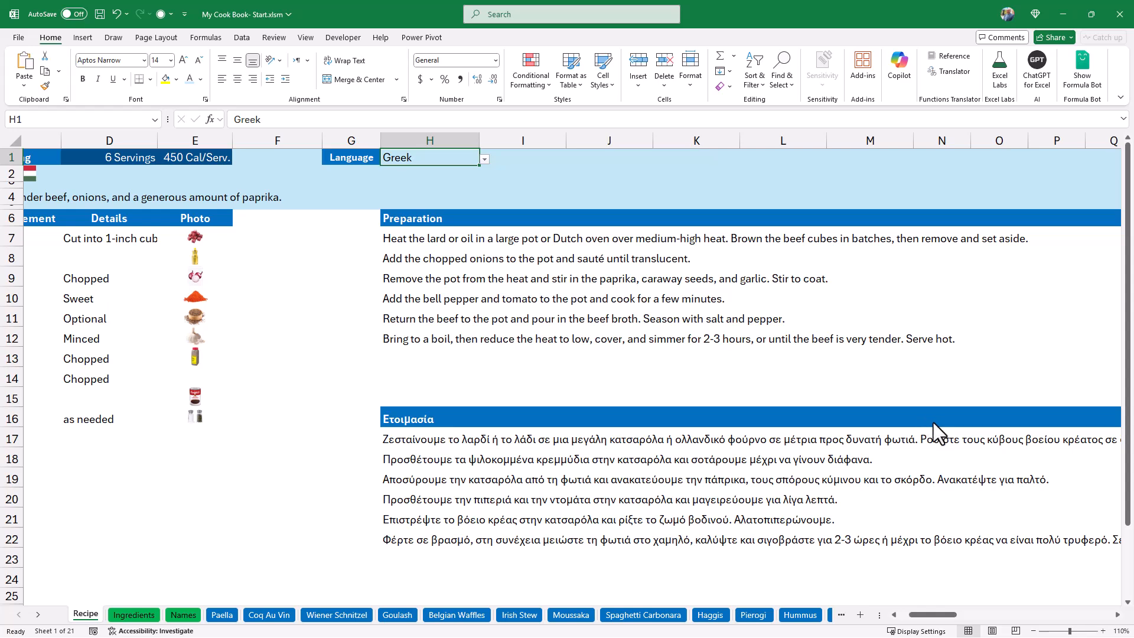
click(484, 160)
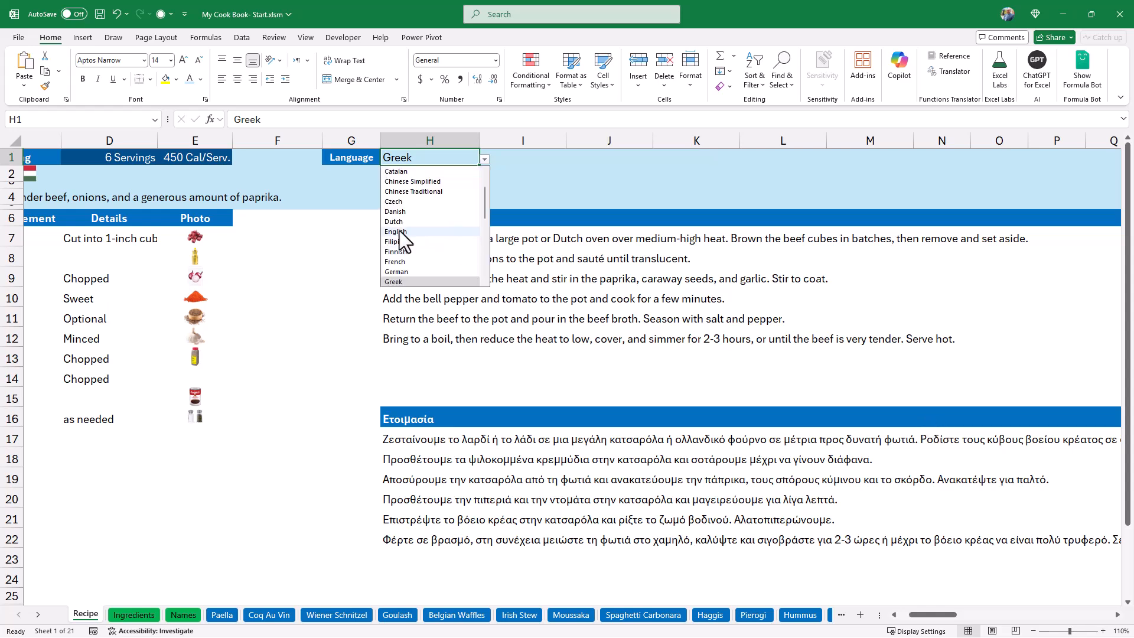
click(395, 232)
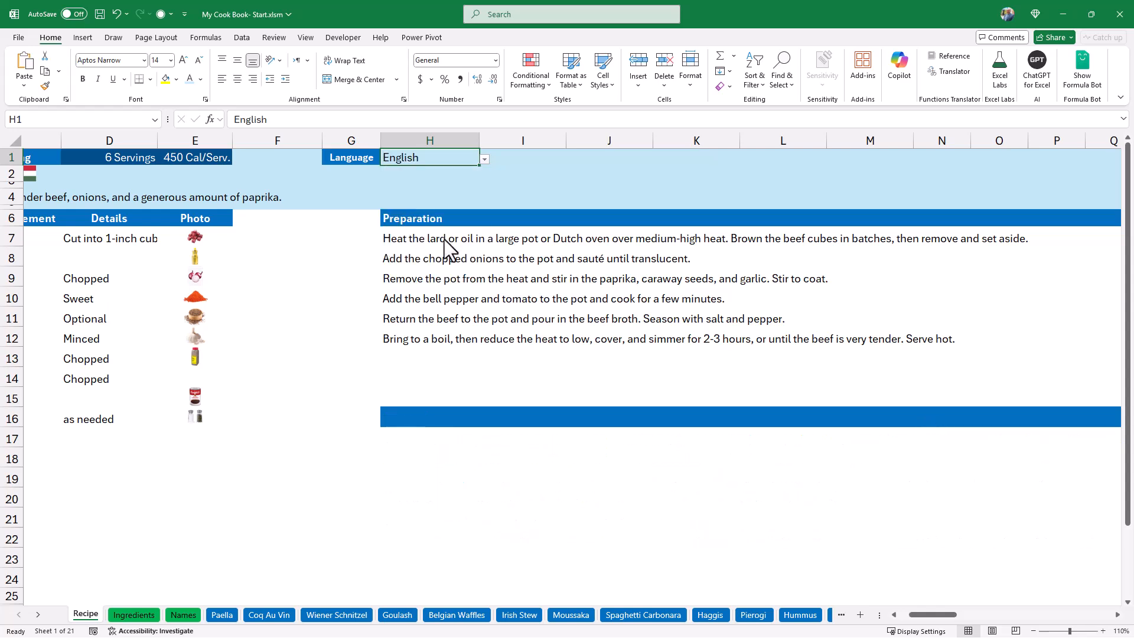
Enter =IF(OR($I$1="ar",$I$1="He",$I$1="fa"),TRANSLATE(H6,,$I$1),"") in N16 to translate only into right-to-left languages.
click(959, 422)
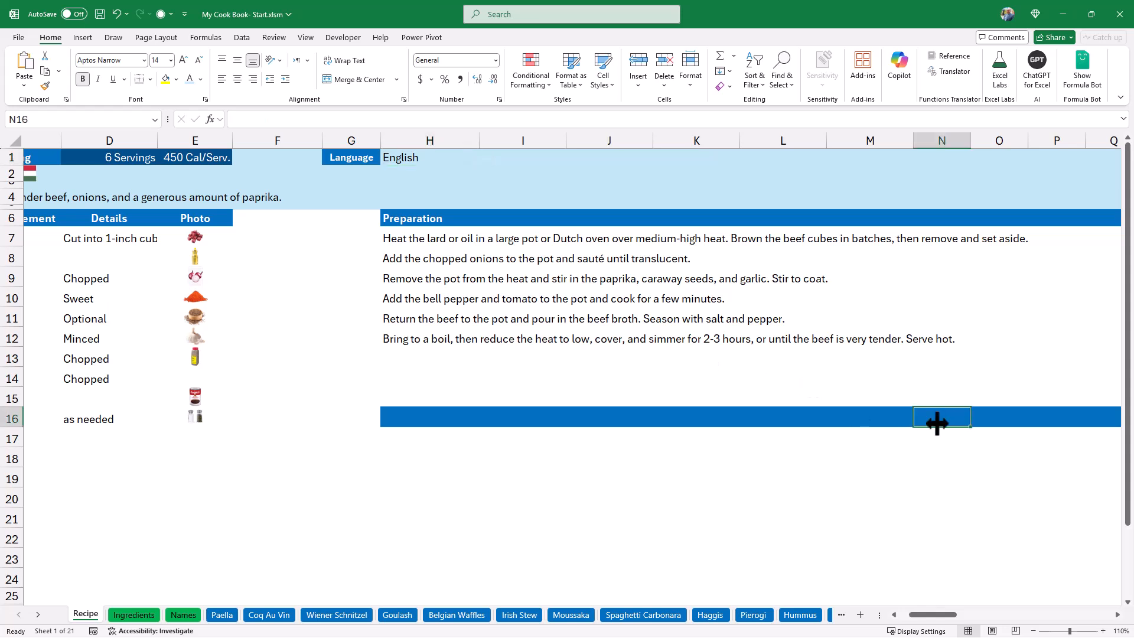
click(242, 119)
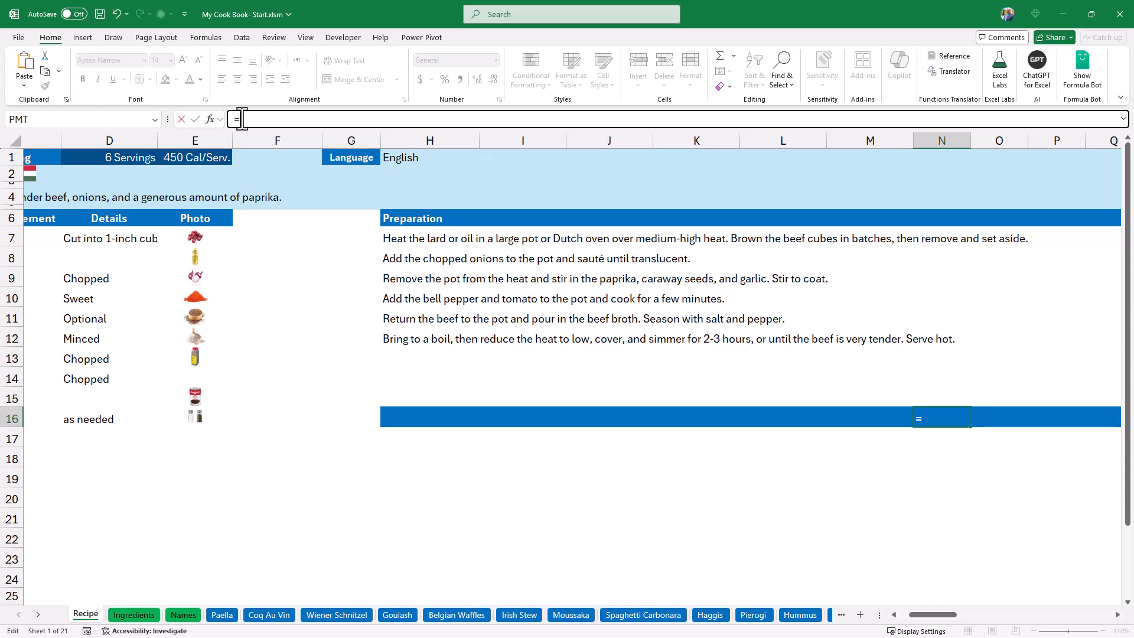
text(=IF(OR($I$1="ar",$I$1="He",$I$1="fa",$I$1="en"),"",TRANSLATE(H6,,$I$1)))
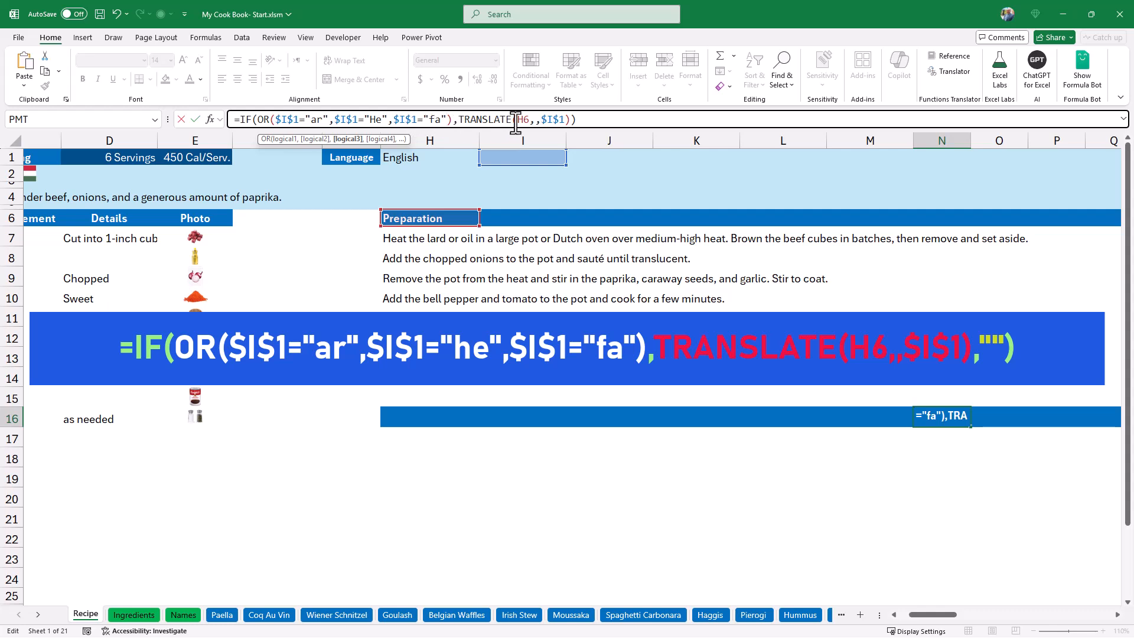
click(576, 119)
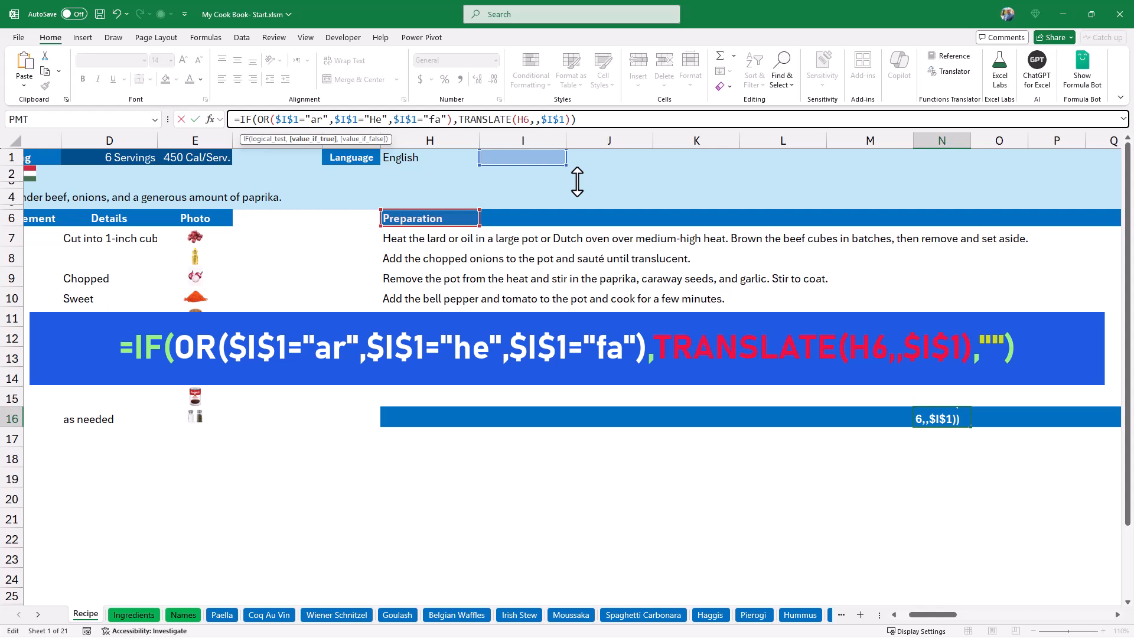
text(,"")
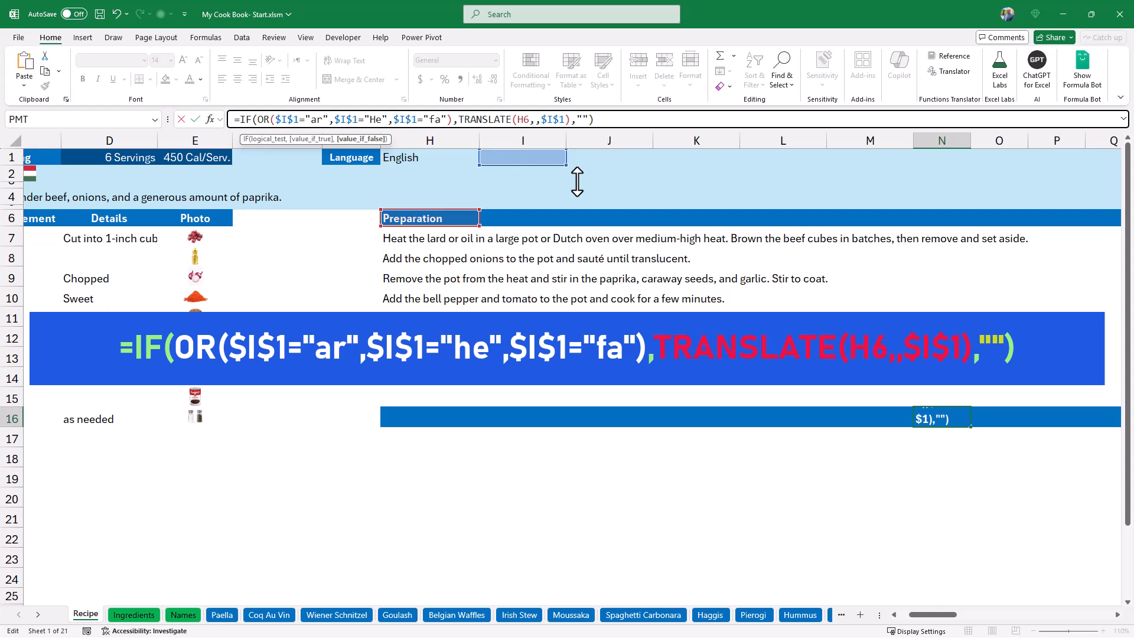
key(Return)
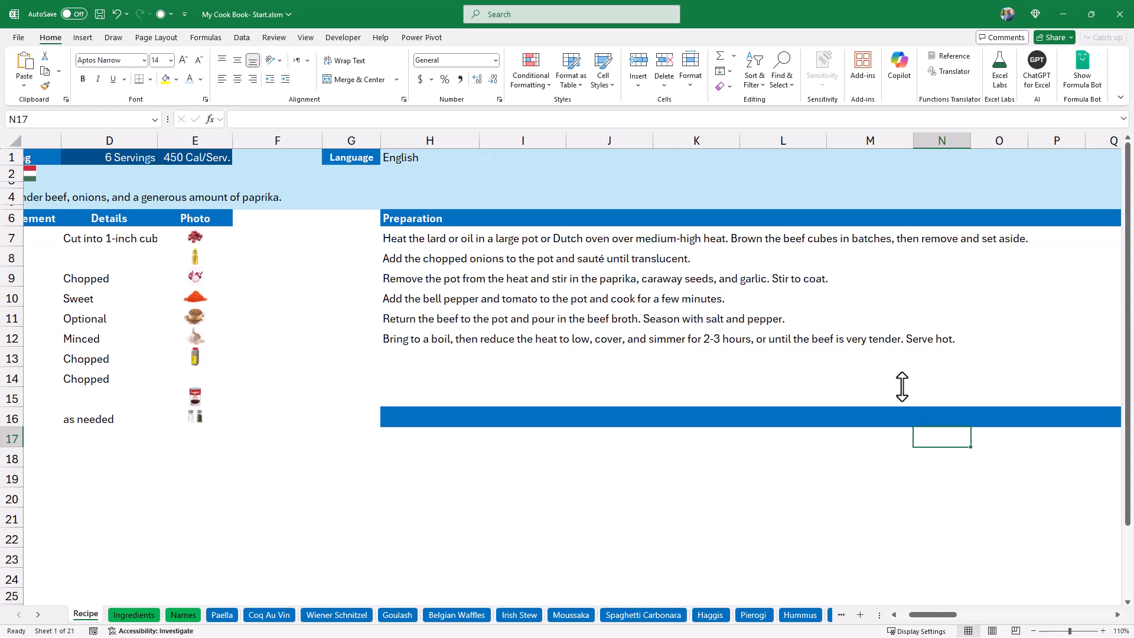
Fill the N16 right-to-left translation formula down through N25 without formatting.
click(945, 418)
drag(973, 427, 972, 598)
click(982, 597)
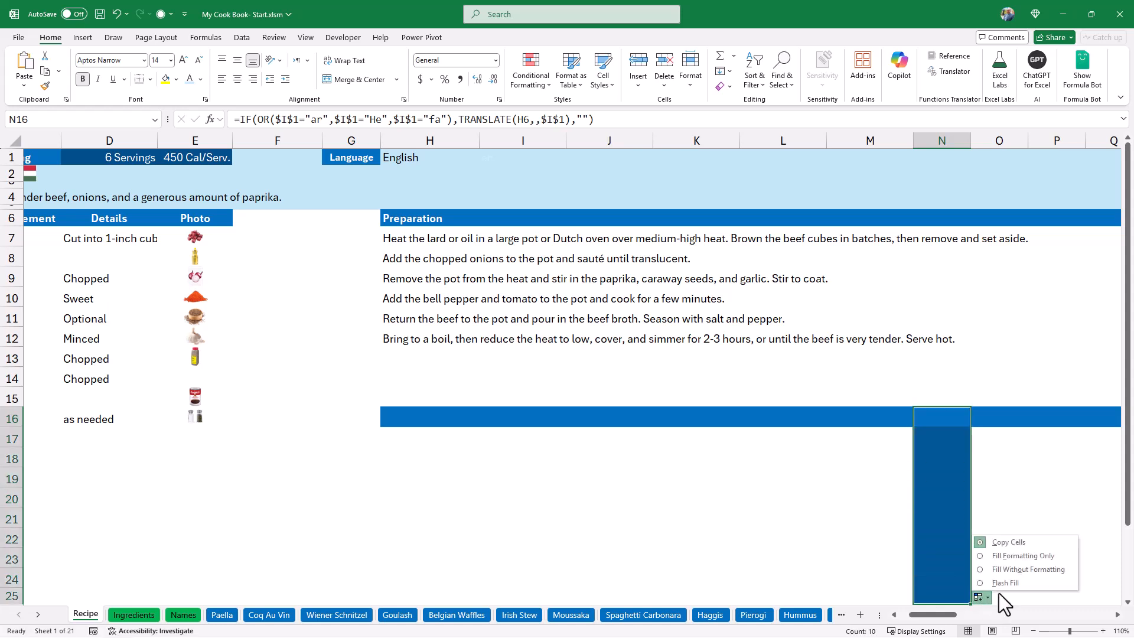
click(1009, 570)
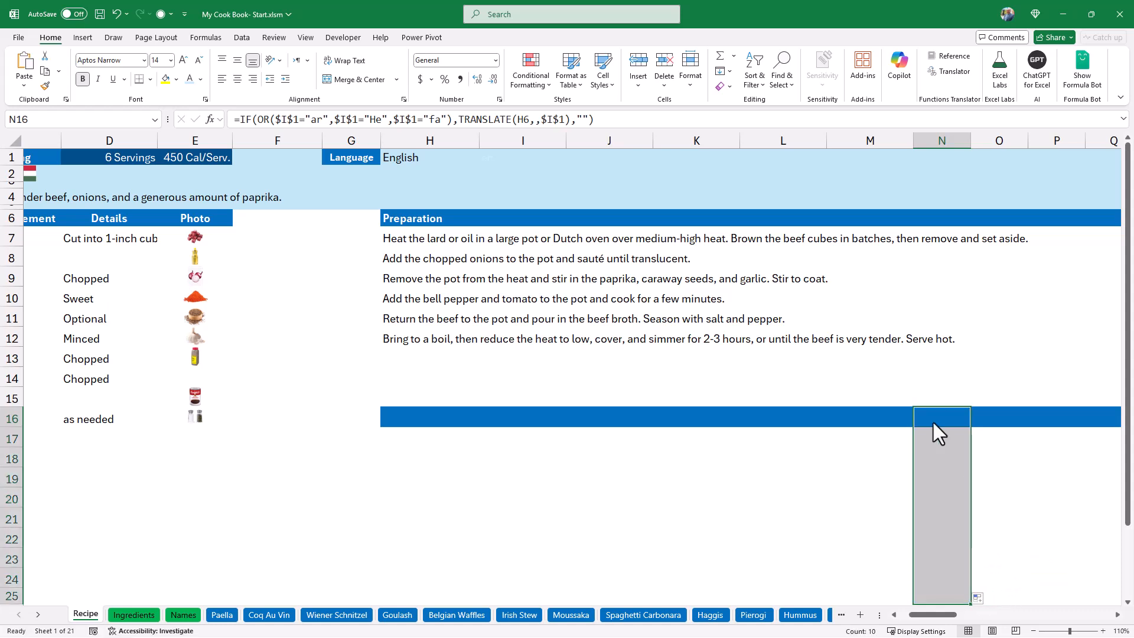
click(1037, 486)
Test both translation columns by choosing Arabic in the H1 language selector, and set the language to Hindi.
click(457, 164)
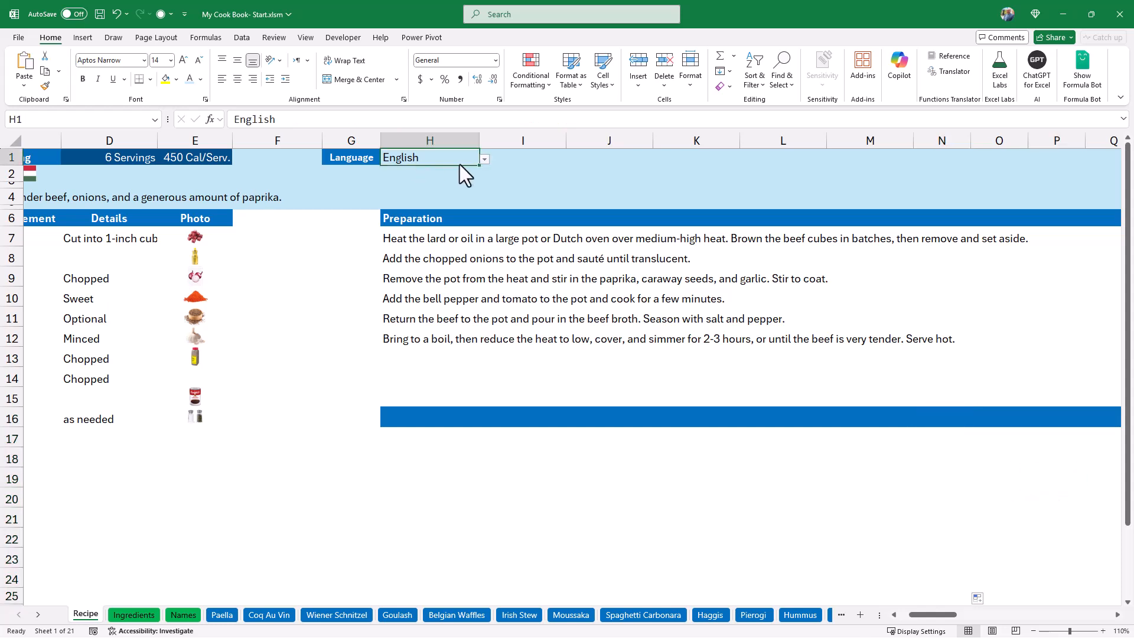
click(486, 161)
click(479, 207)
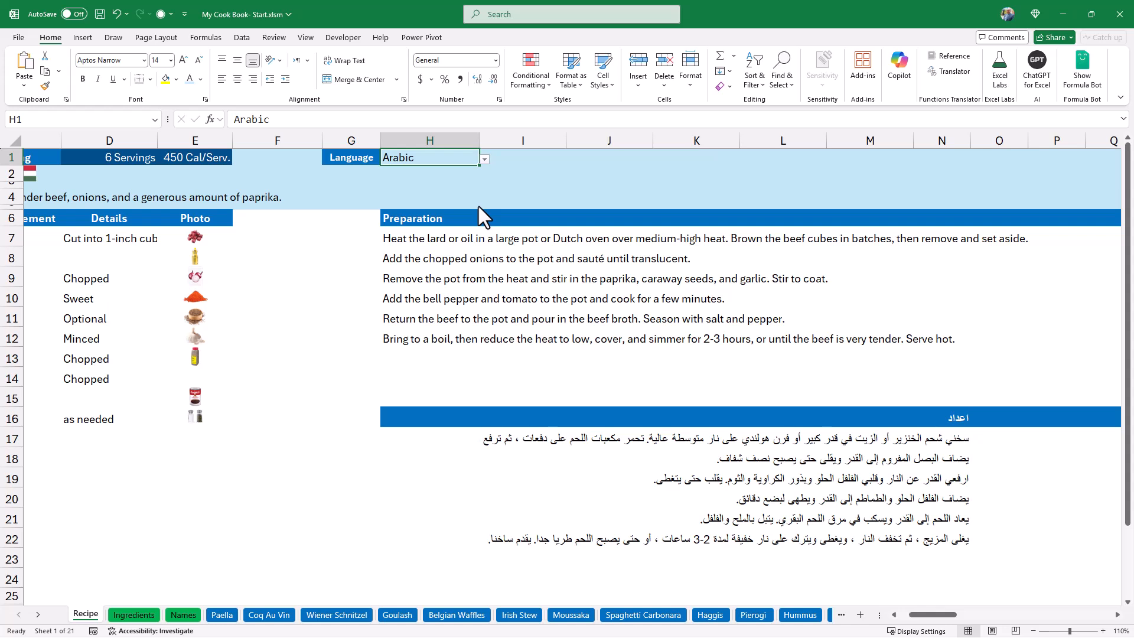
click(484, 161)
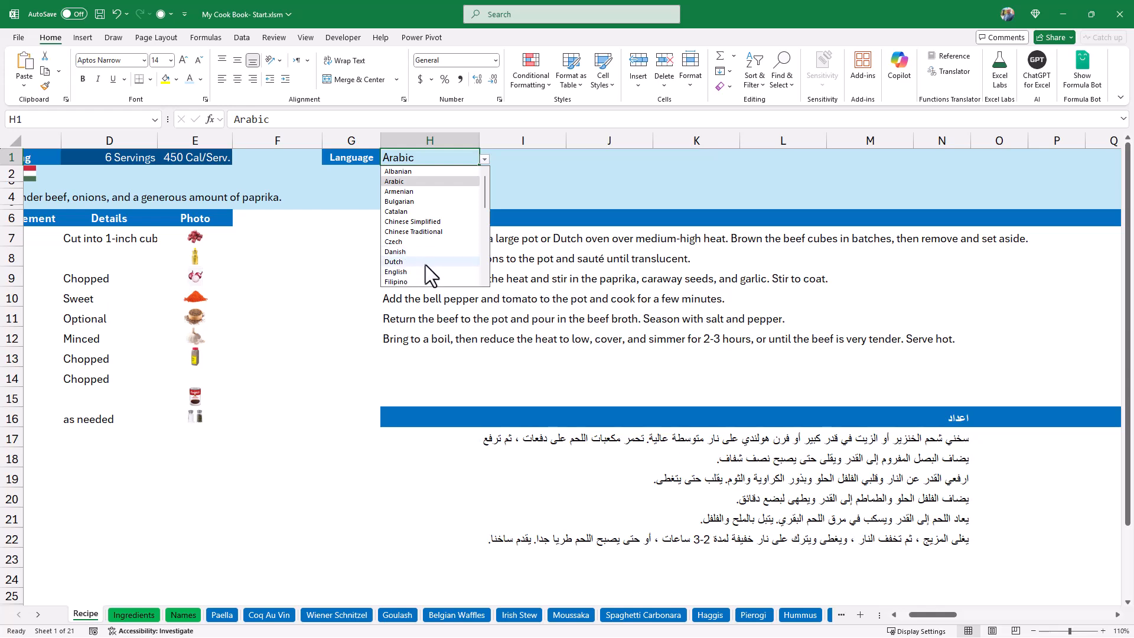
scroll(425, 264, down, 5)
click(394, 191)
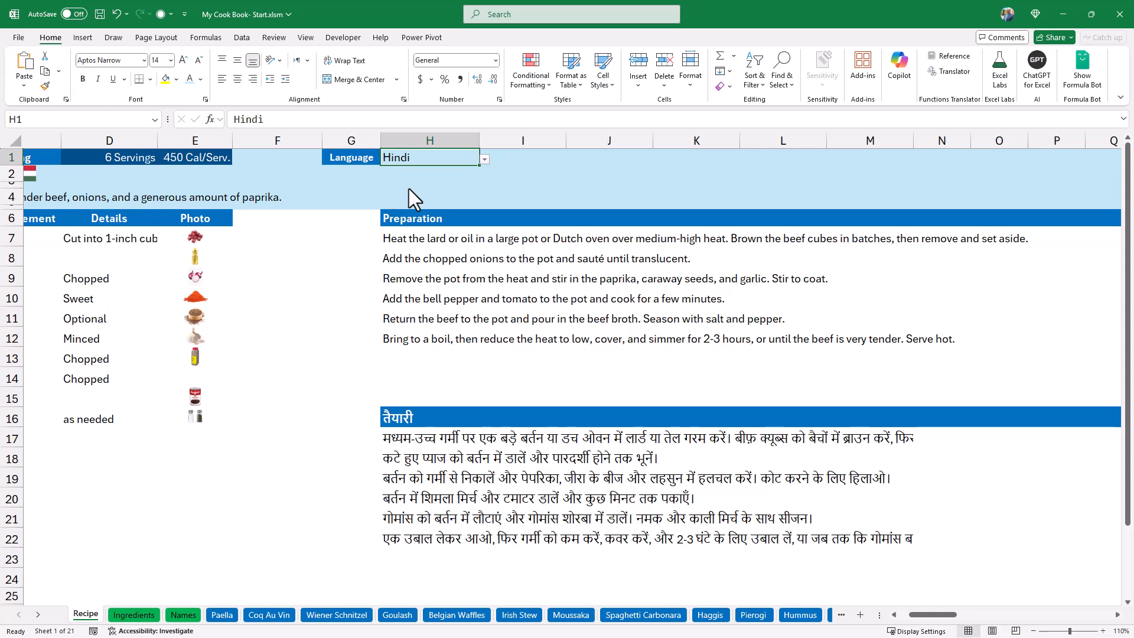
Hide all sheets from Ingredients through Yakisoba, leaving only Recipe, and select the recipe selector in A2.
scroll(409, 190, left, 3)
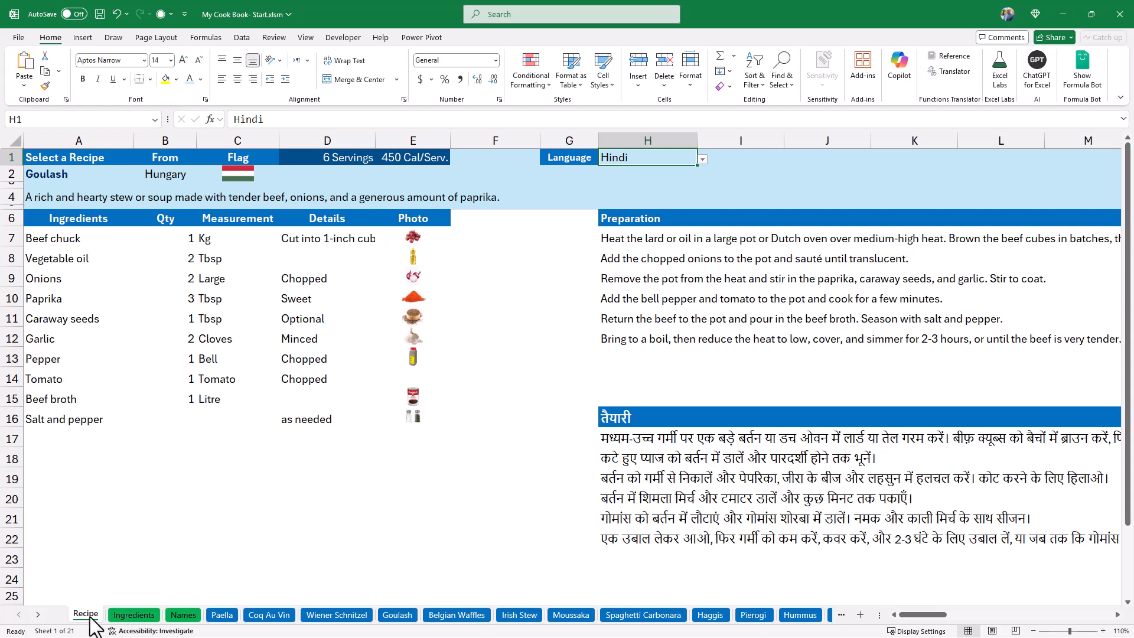
click(133, 615)
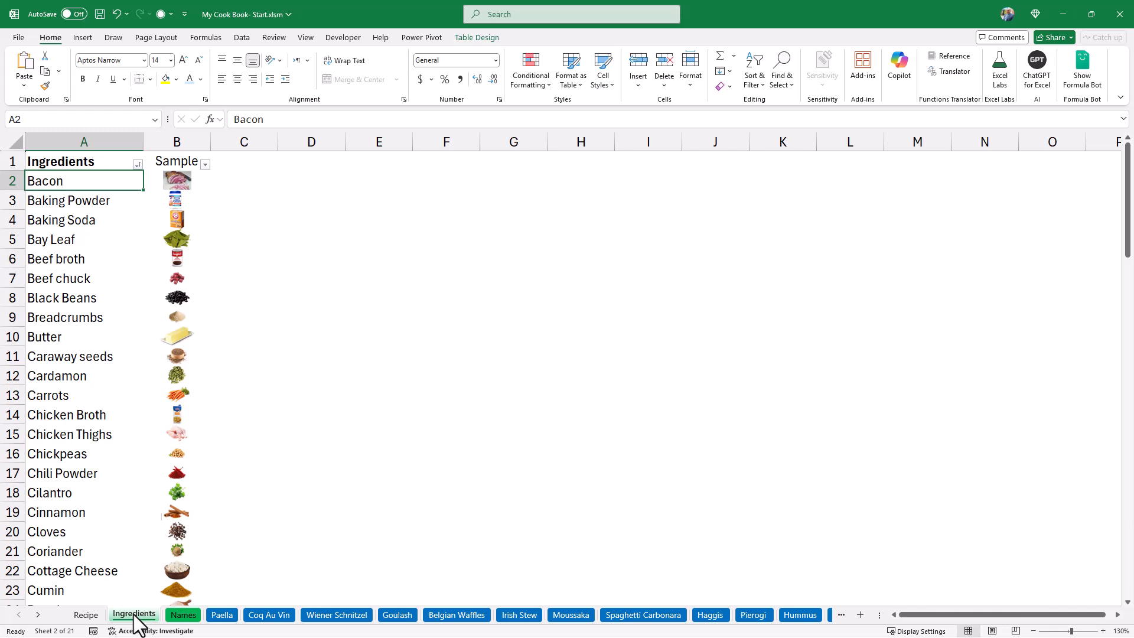
ctrl+click(37, 618)
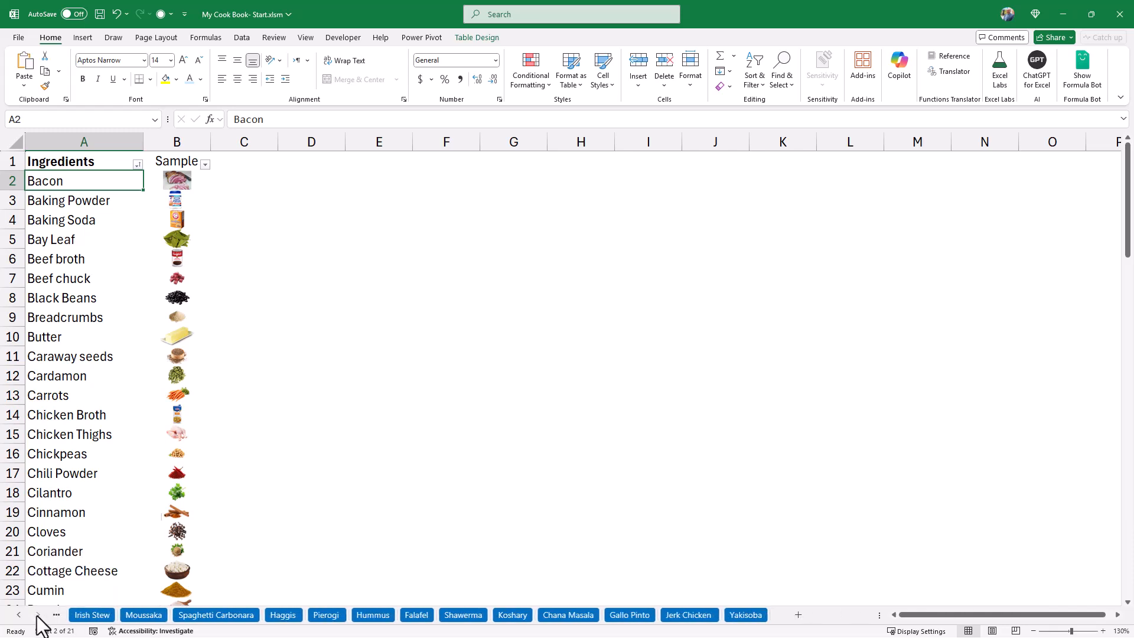
shift+click(749, 616)
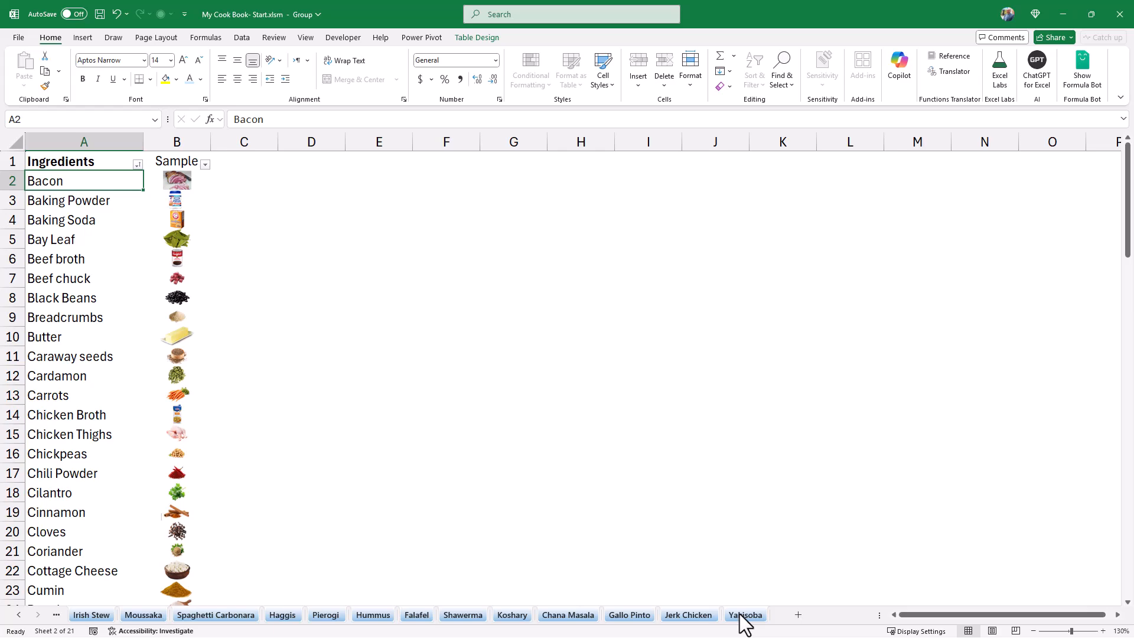
right_click(746, 616)
click(754, 558)
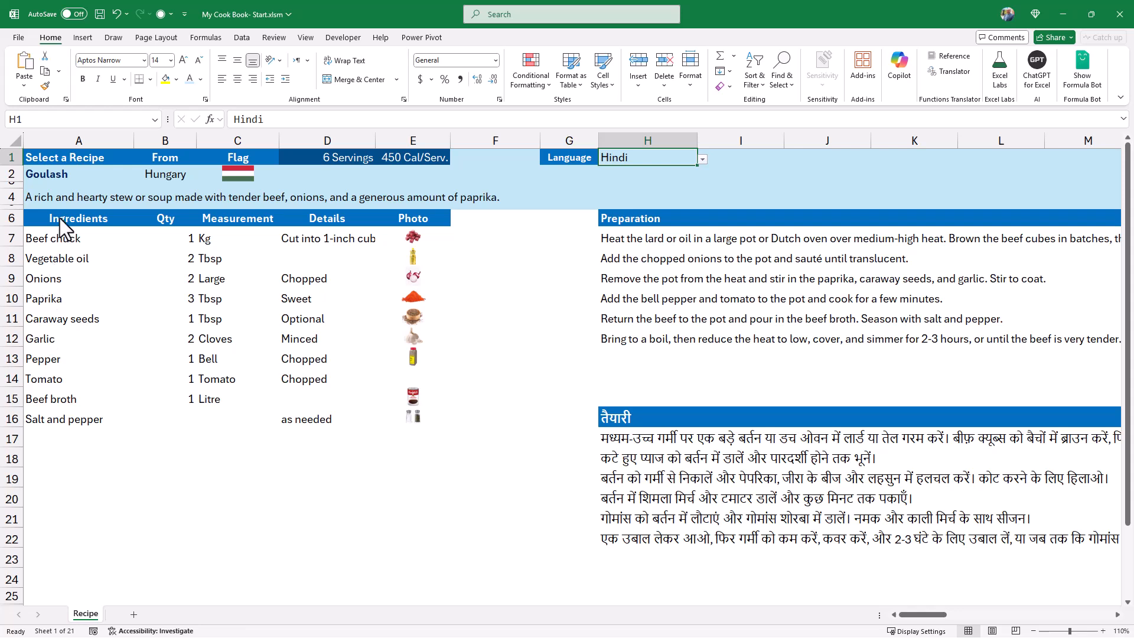
click(55, 175)
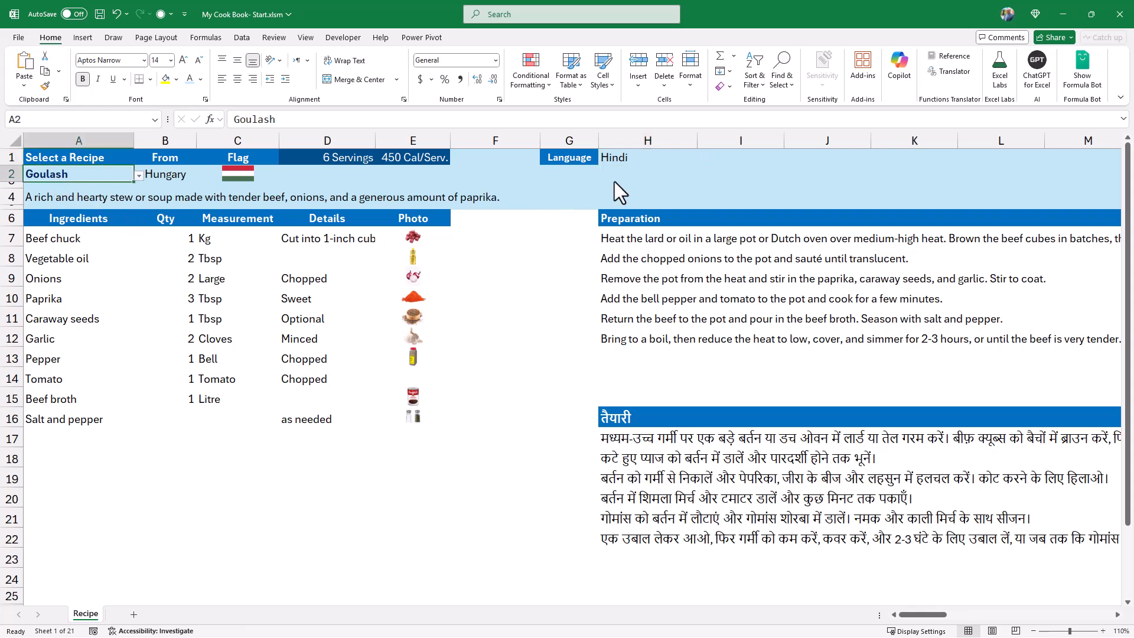
Unlock the recipe selector in A2 and the language selector in H1 so both stay editable under sheet protection.
ctrl+click(682, 160)
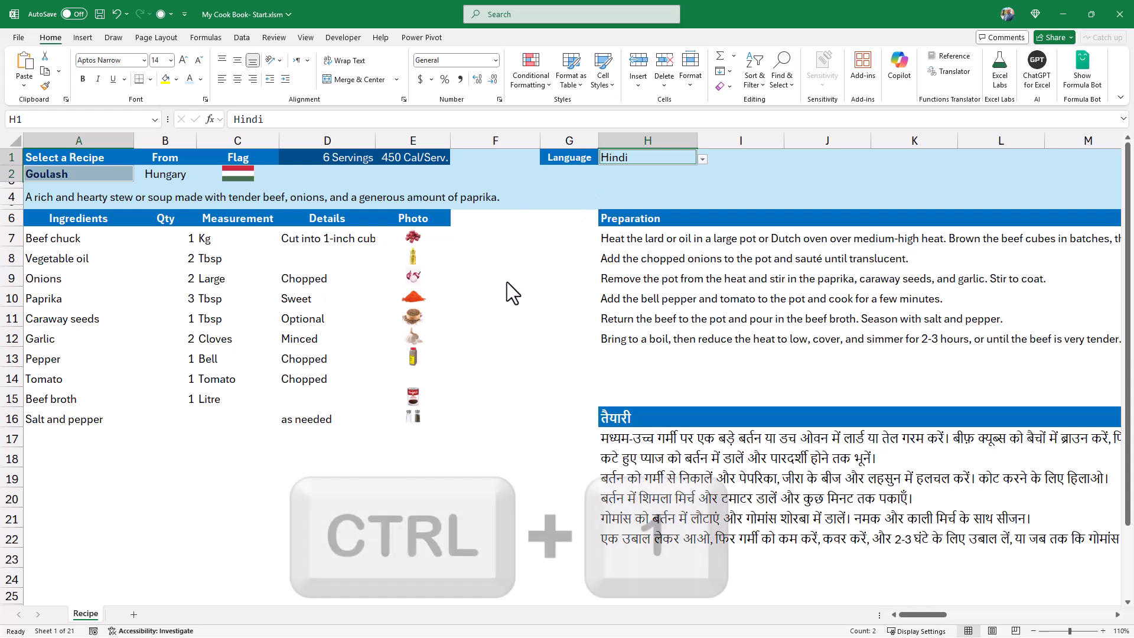
key(ctrl+1)
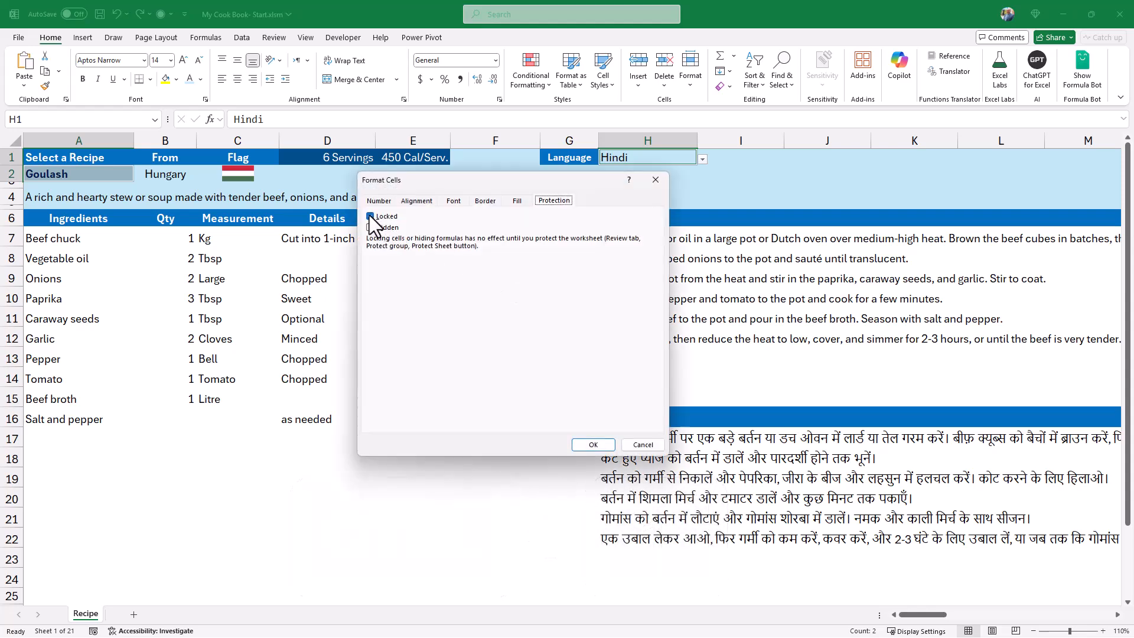
click(366, 216)
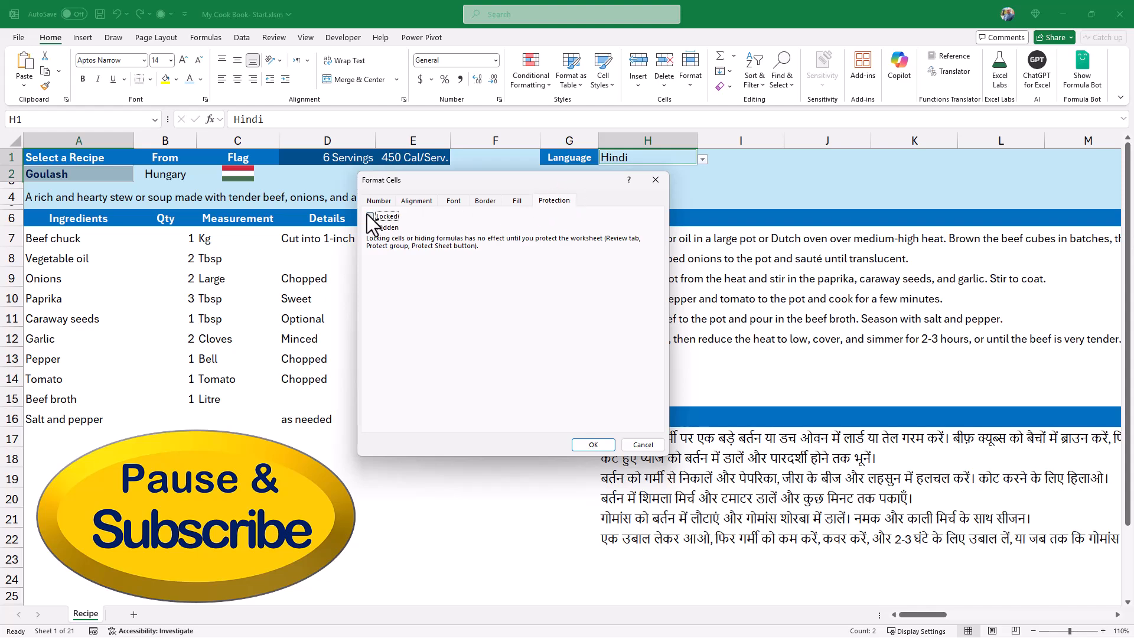
click(593, 445)
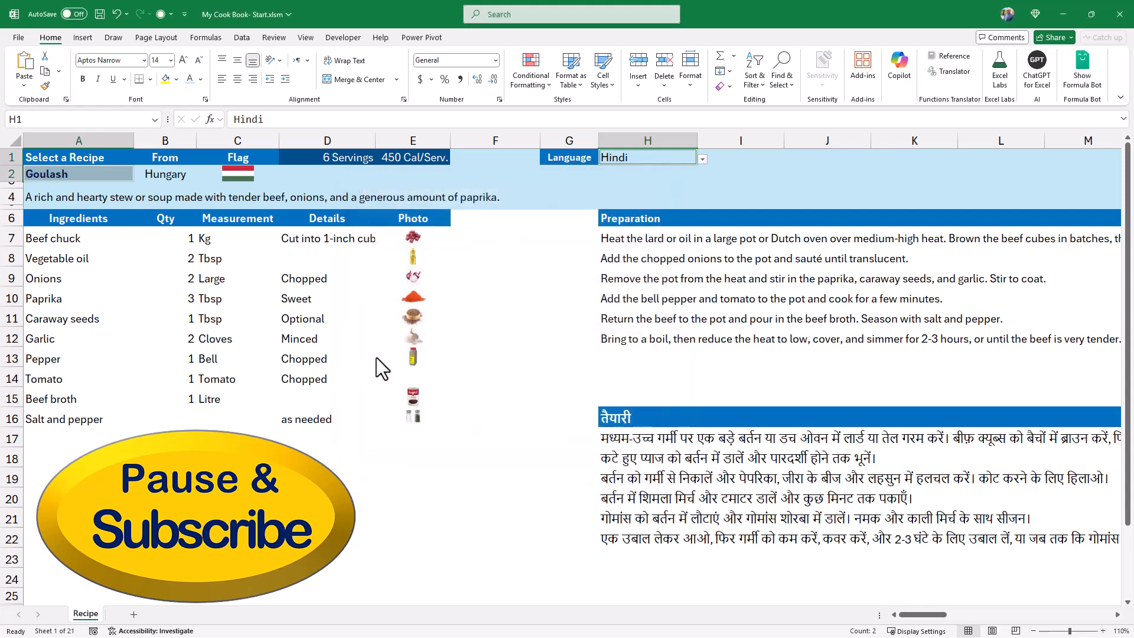
Protect the Recipe sheet without a password, allowing only the selection of unlocked cells and disallowing object editing.
click(274, 37)
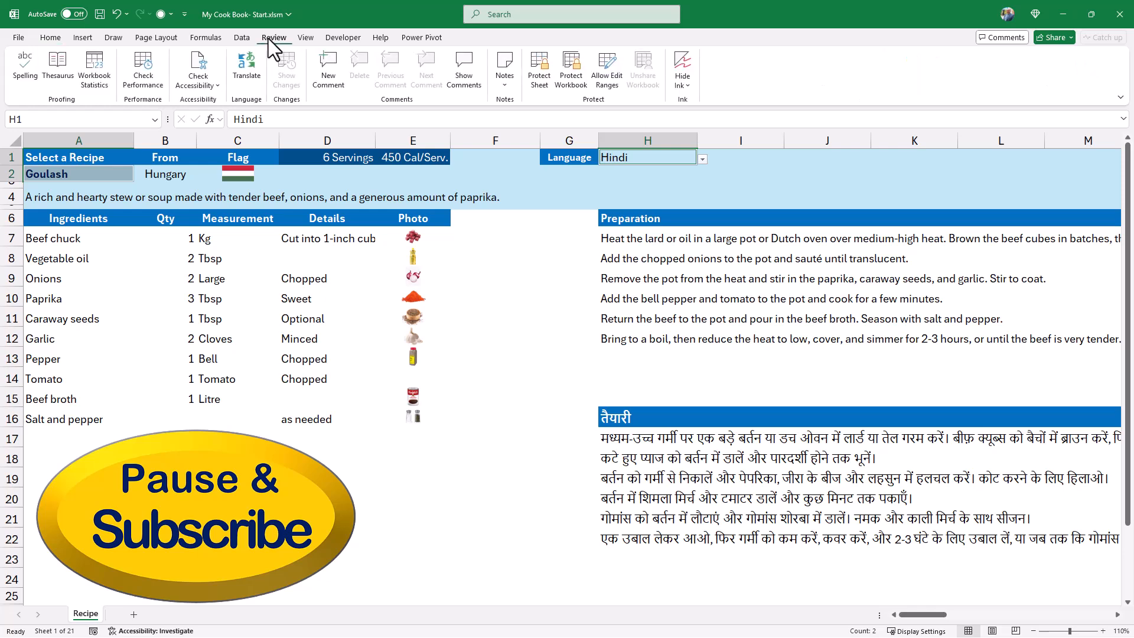
click(539, 78)
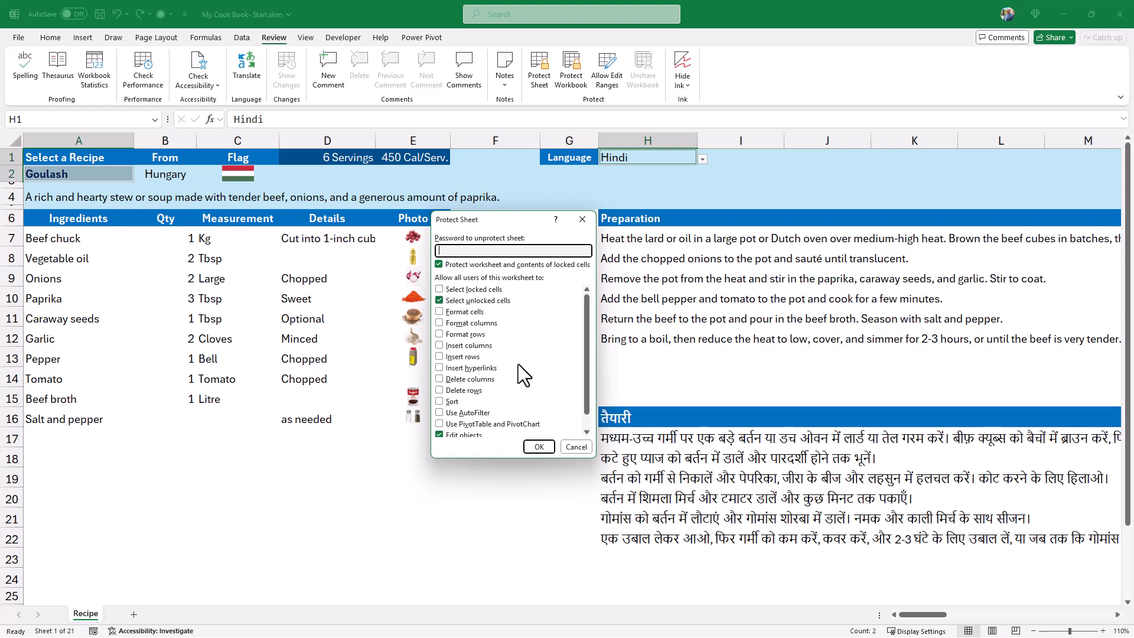
scroll(479, 397, down, 1)
click(440, 419)
scroll(509, 388, up, 1)
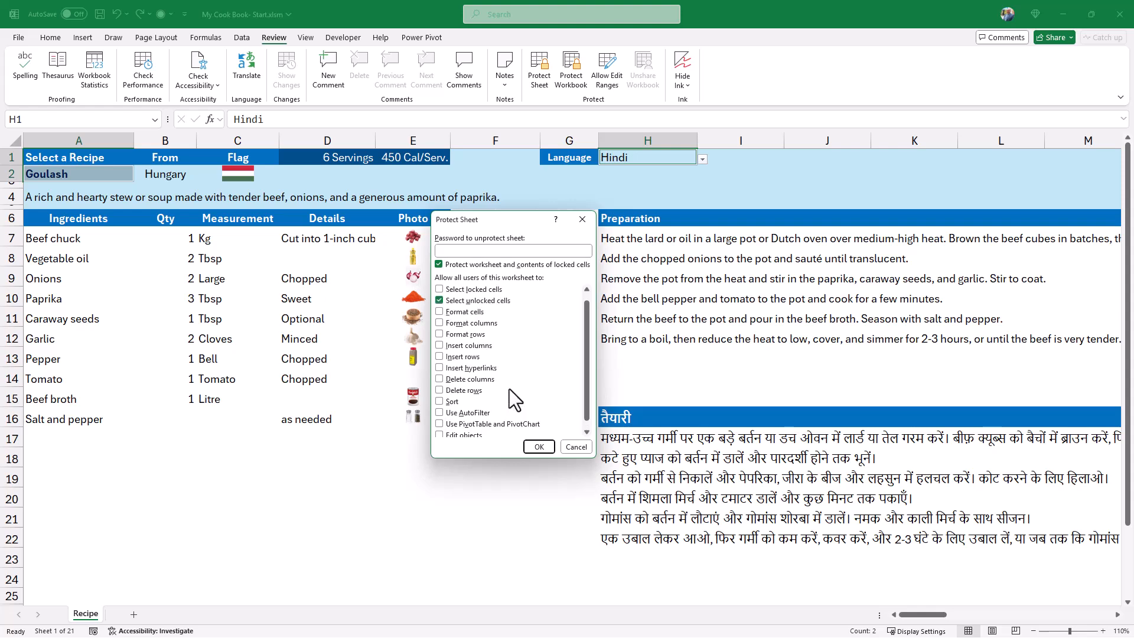
click(539, 446)
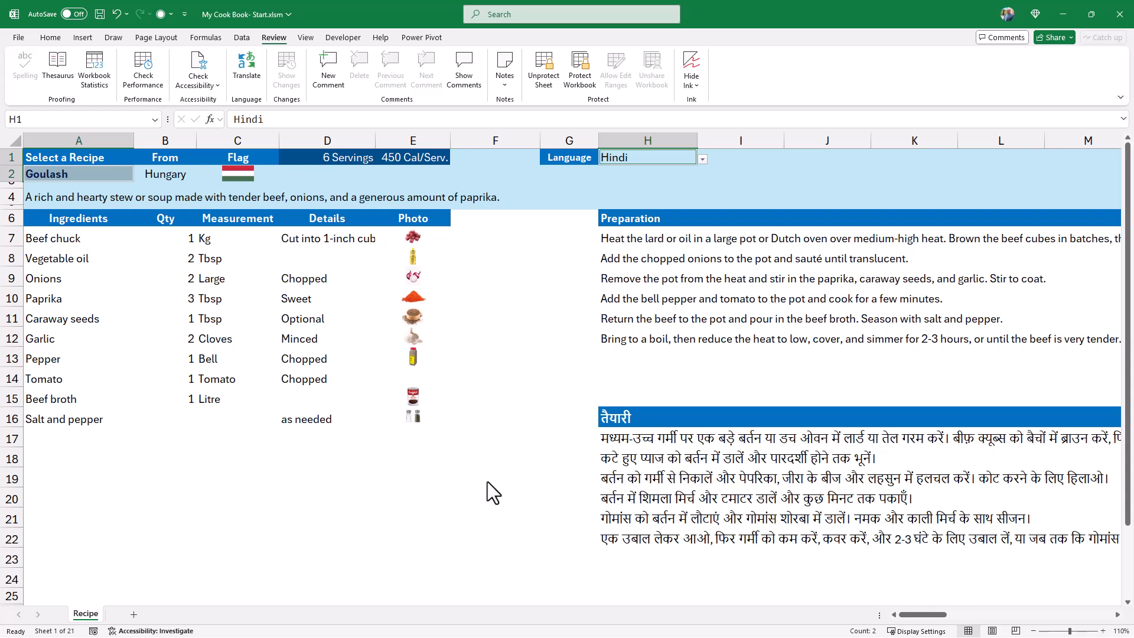
Test the selectors on the protected sheet by choosing the Paella recipe in A2 and Spanish as the language in H1.
click(103, 177)
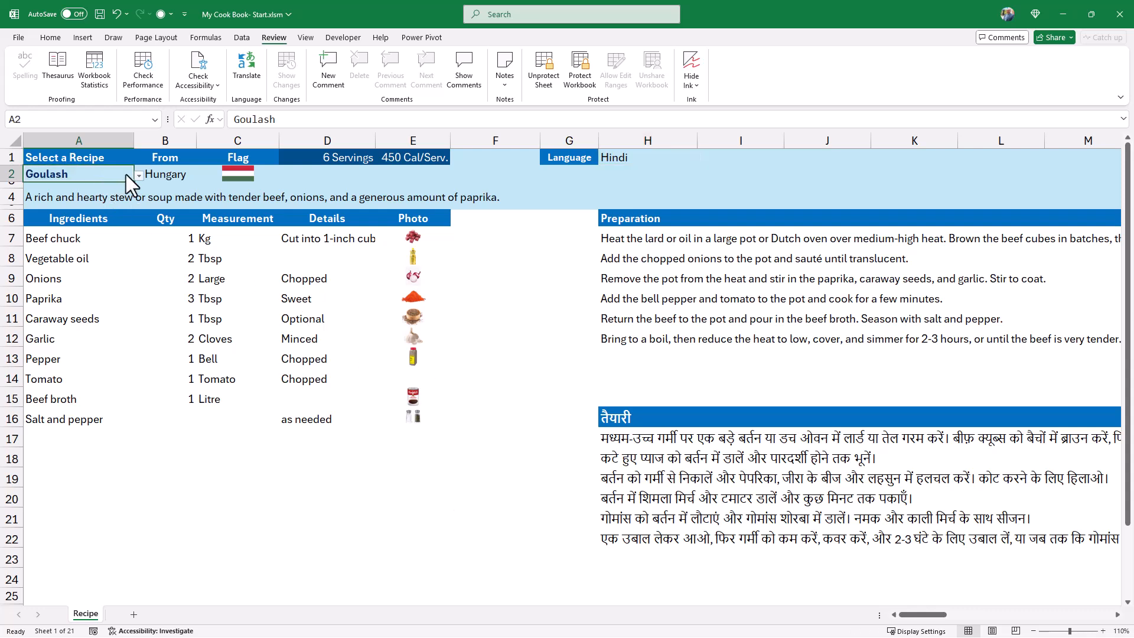
click(140, 175)
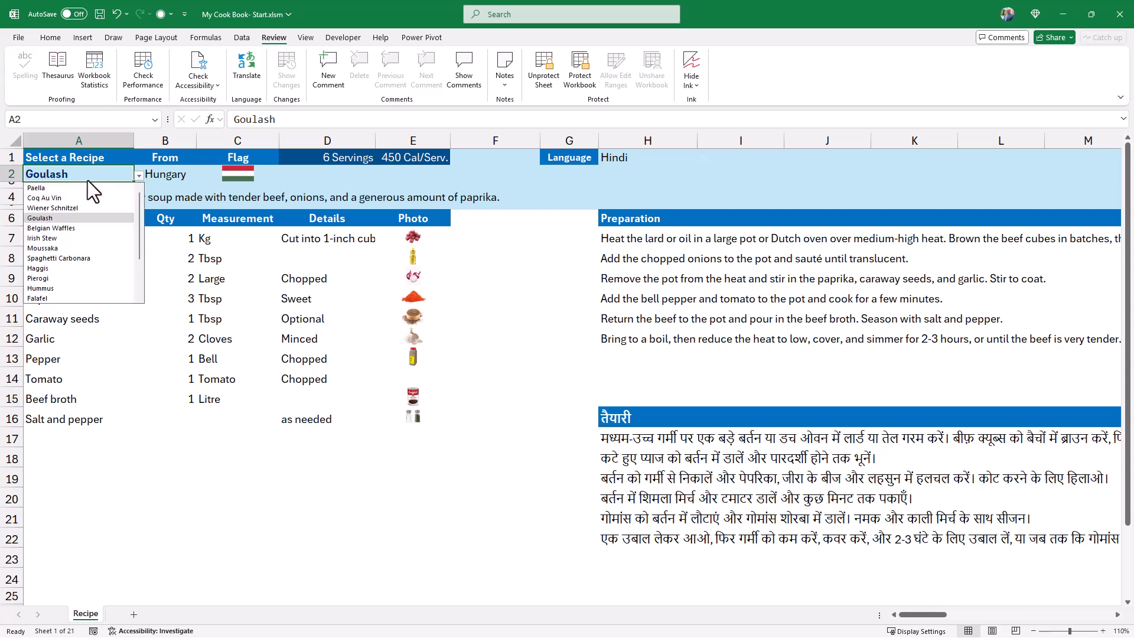
click(59, 187)
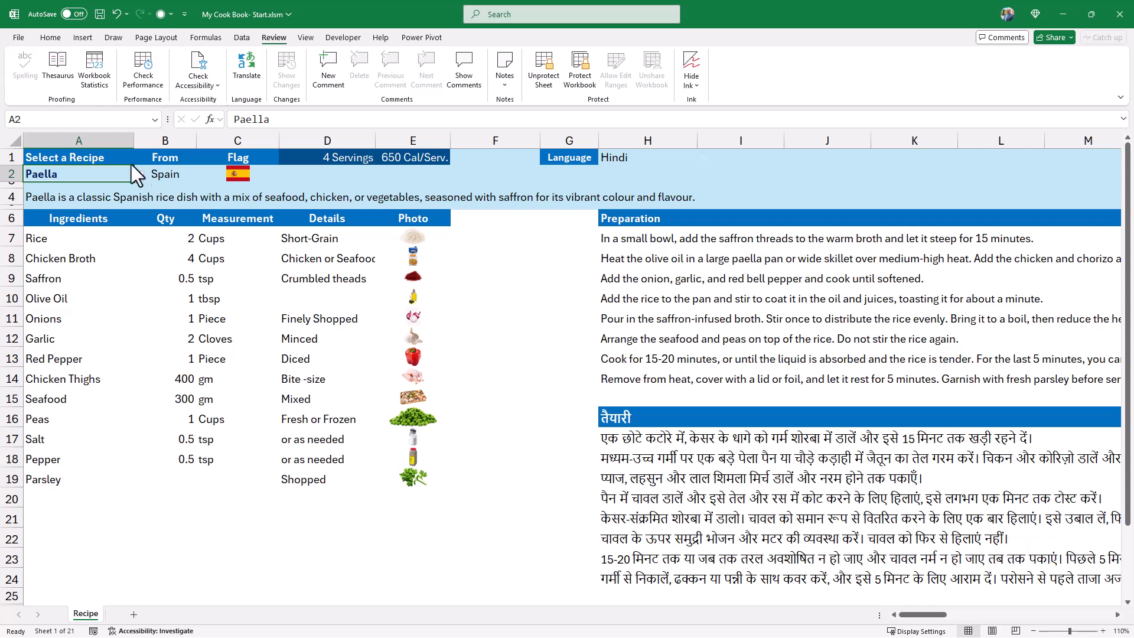
click(629, 156)
click(702, 159)
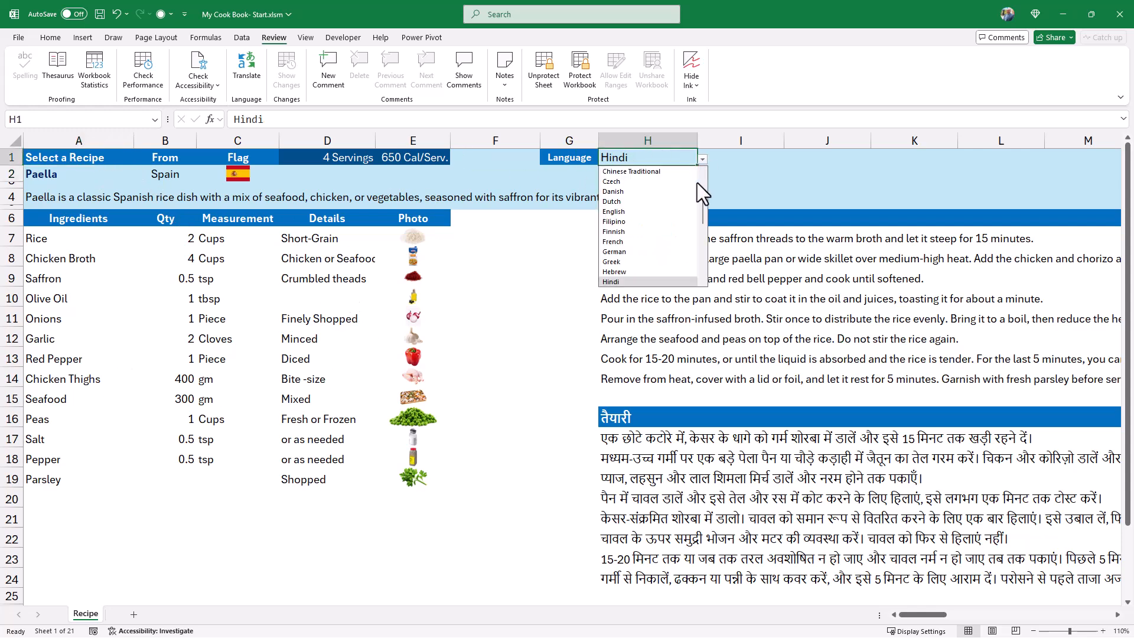
scroll(692, 206, down, 10)
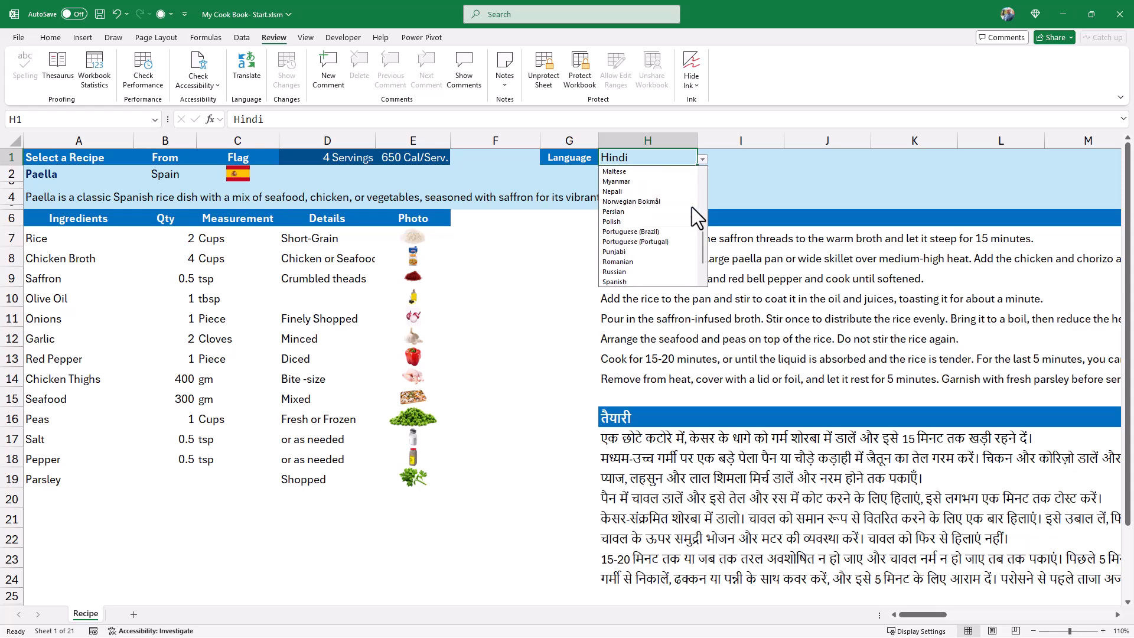
click(615, 281)
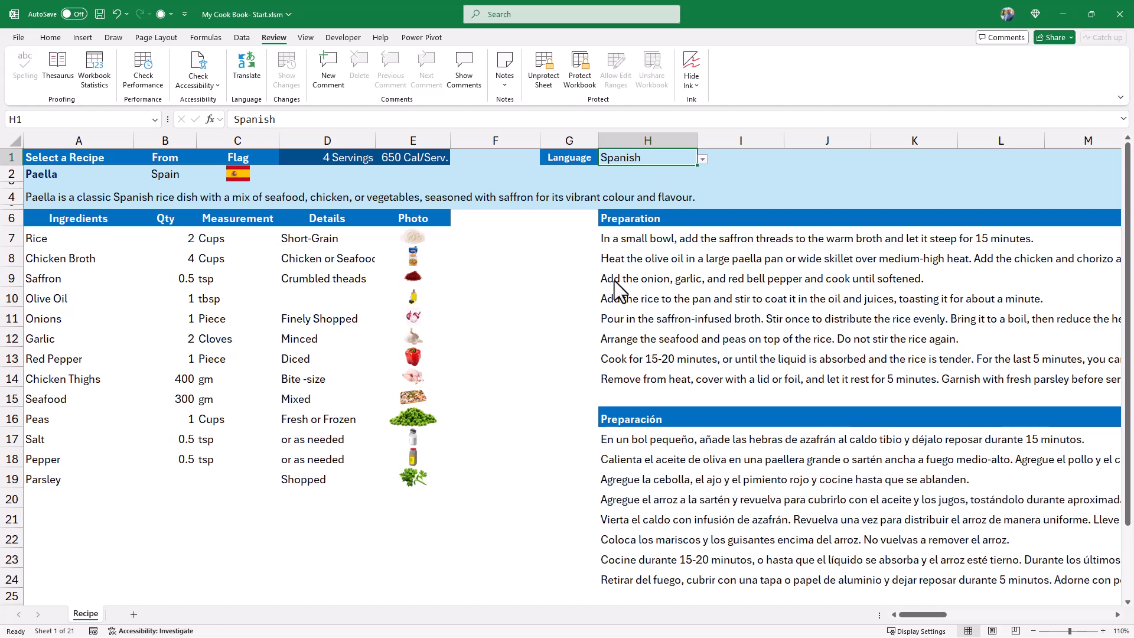